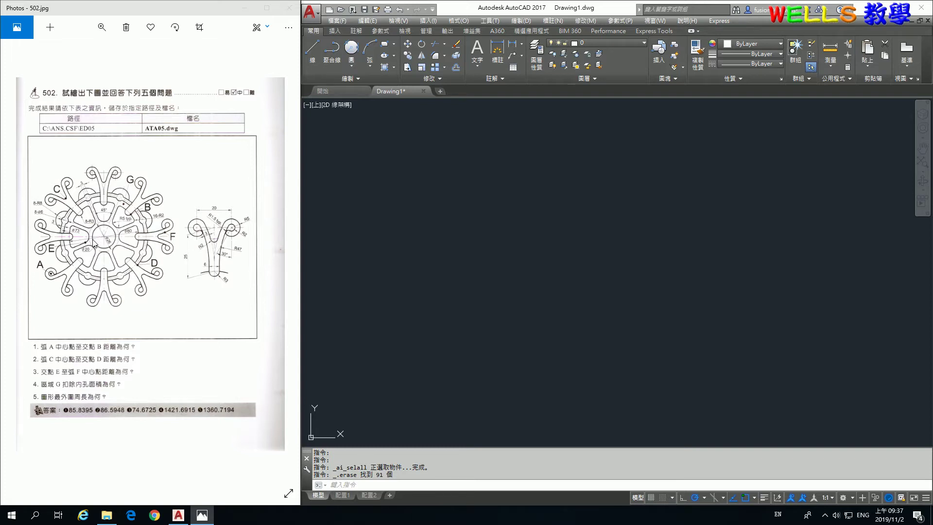
Draw the first hub circle with diameter 20
{"action": "scroll", "coordinate": [92, 244], "scroll_direction": "up", "scroll_amount": 2, "text": "ctrl"}
{"action": "scroll", "coordinate": [92, 228], "scroll_direction": "up", "scroll_amount": 2, "text": "ctrl"}
{"action": "scroll", "coordinate": [91, 224], "scroll_direction": "down", "scroll_amount": 3, "text": "ctrl"}
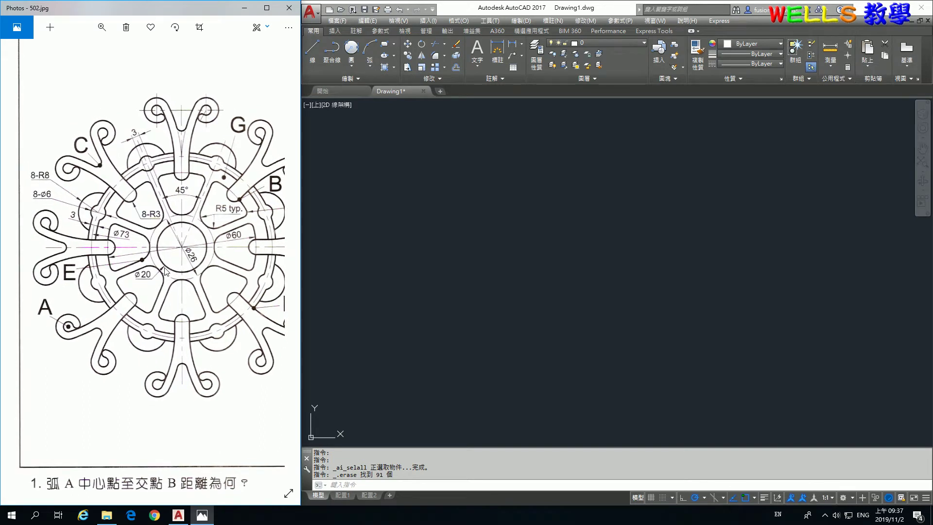
{"action": "left_click", "coordinate": [478, 231]}
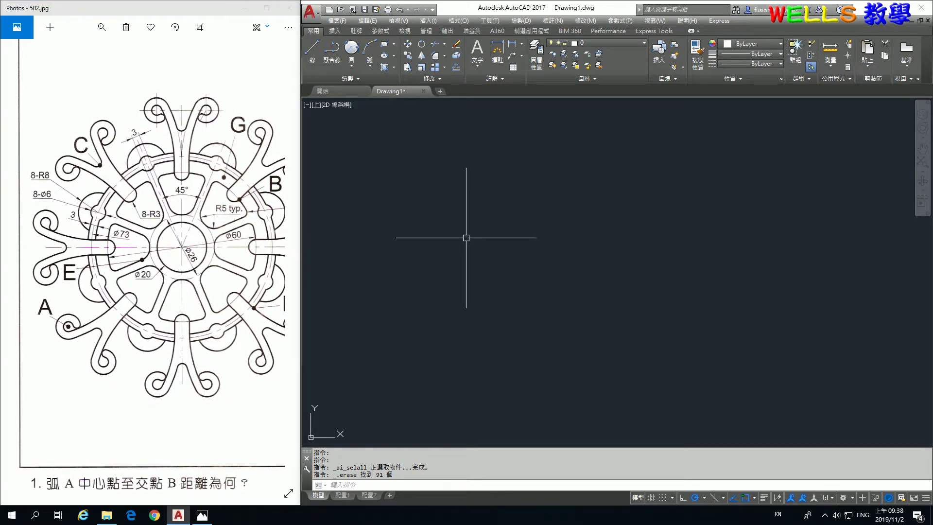
{"action": "type", "text": "c"}
{"action": "key", "text": "Return"}
{"action": "left_click", "coordinate": [550, 223]}
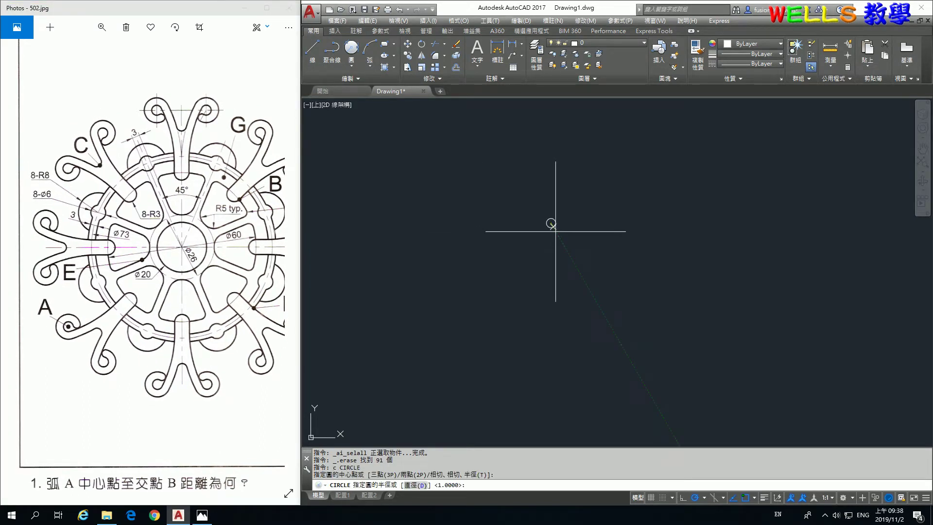
{"action": "key", "text": "Return"}
{"action": "type", "text": "20"}
{"action": "key", "text": "Return"}
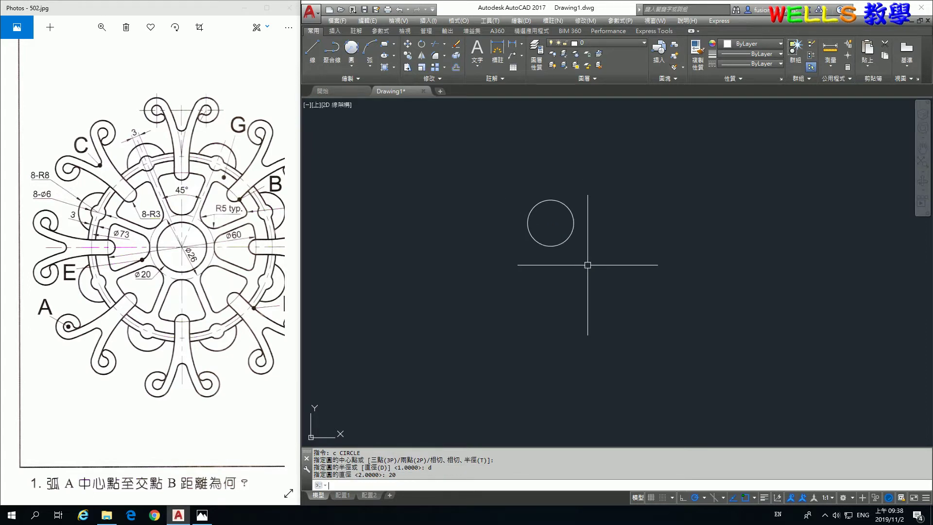
Add a concentric circle of diameter 26 at the same centre
{"action": "left_click", "coordinate": [187, 264]}
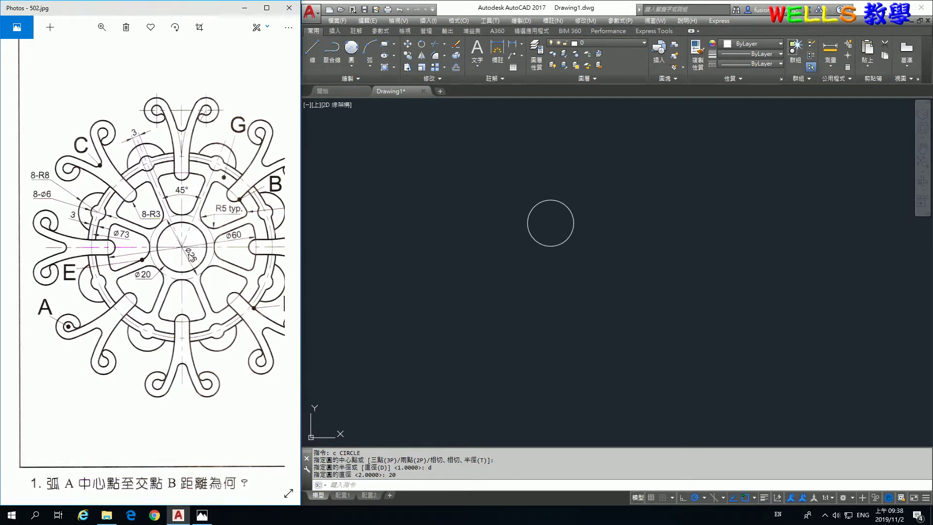
{"action": "scroll", "coordinate": [184, 243], "scroll_direction": "up", "scroll_amount": 2}
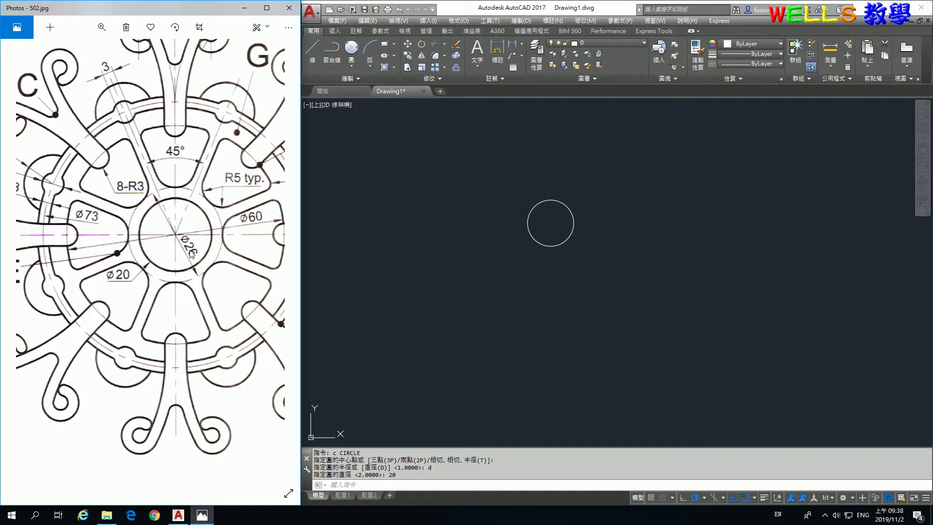
{"action": "left_click", "coordinate": [566, 319]}
{"action": "type", "text": "c"}
{"action": "key", "text": "Return"}
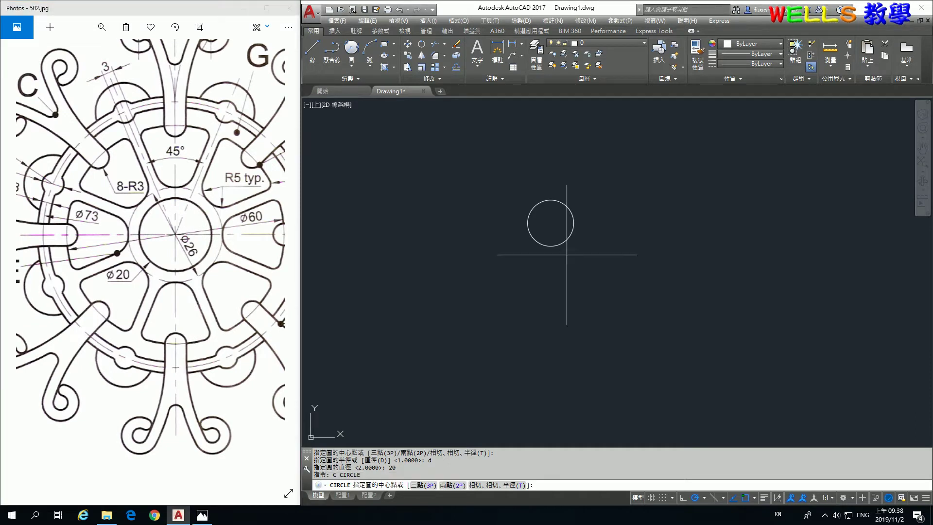
{"action": "left_click", "coordinate": [551, 223]}
{"action": "type", "text": "d"}
{"action": "key", "text": "Return"}
{"action": "type", "text": "26"}
{"action": "key", "text": "Return"}
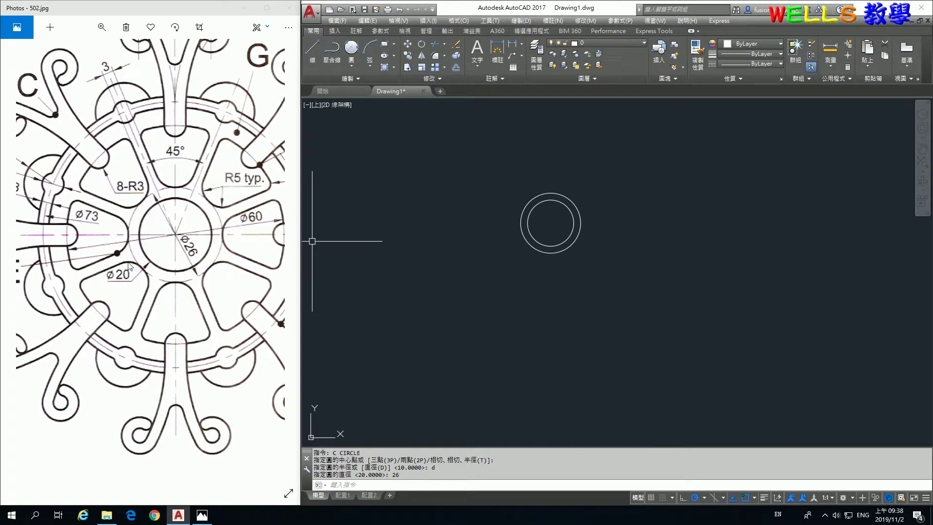
Add a concentric circle of diameter 60, checking the reference image
{"action": "left_click_drag", "start_coordinate": [248, 158], "coordinate": [193, 175]}
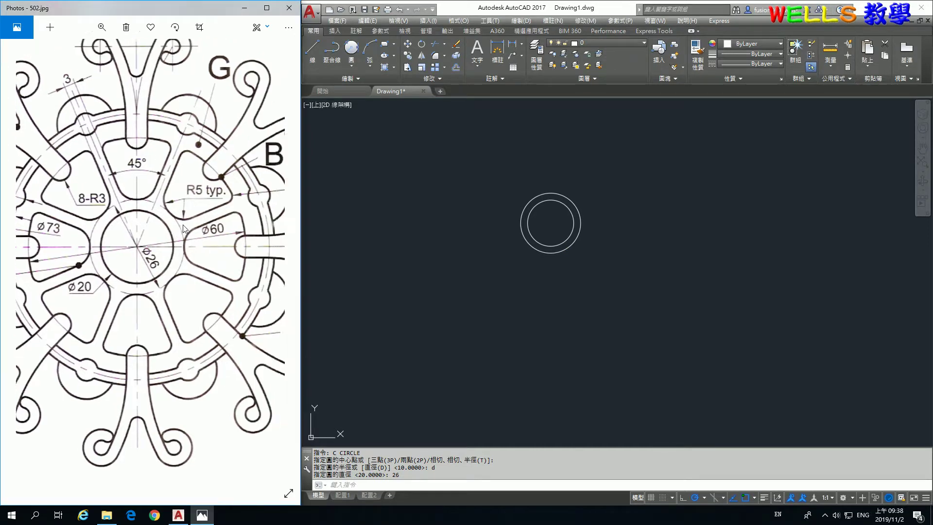
{"action": "left_click_drag", "start_coordinate": [151, 288], "coordinate": [252, 289]}
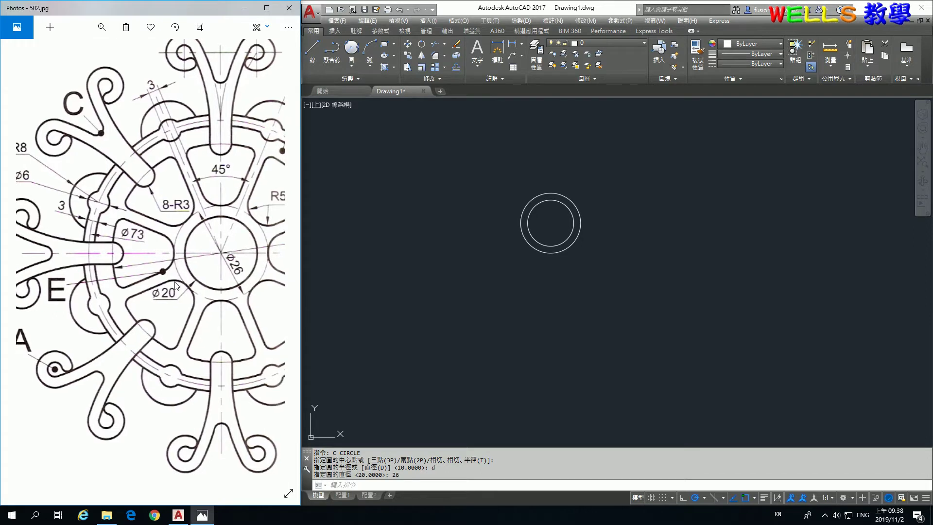
{"action": "left_click_drag", "start_coordinate": [151, 257], "coordinate": [88, 252]}
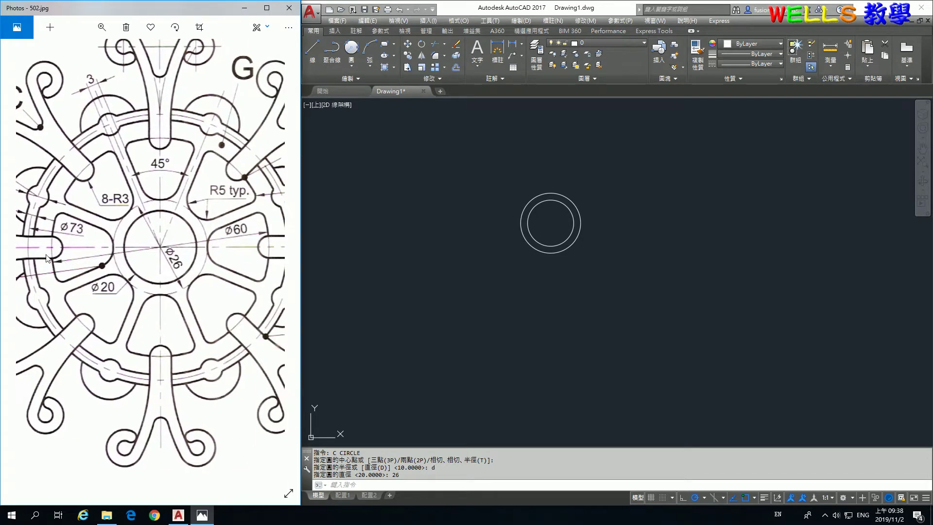
{"action": "left_click", "coordinate": [562, 308]}
{"action": "type", "text": "c"}
{"action": "key", "text": "Return"}
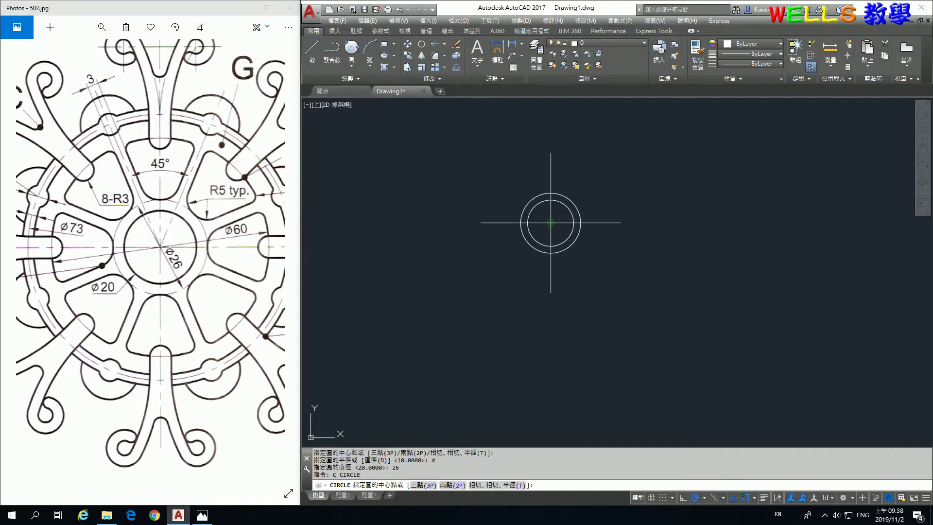
{"action": "left_click", "coordinate": [552, 223]}
{"action": "key", "text": "Return"}
{"action": "type", "text": "60"}
{"action": "key", "text": "Return"}
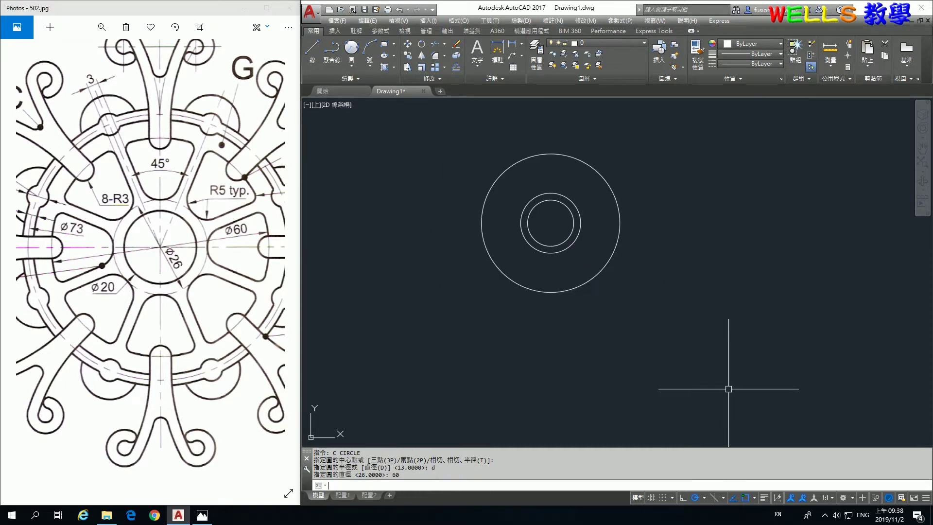
{"action": "left_click", "coordinate": [303, 267]}
{"action": "left_click_drag", "start_coordinate": [142, 187], "coordinate": [105, 261]}
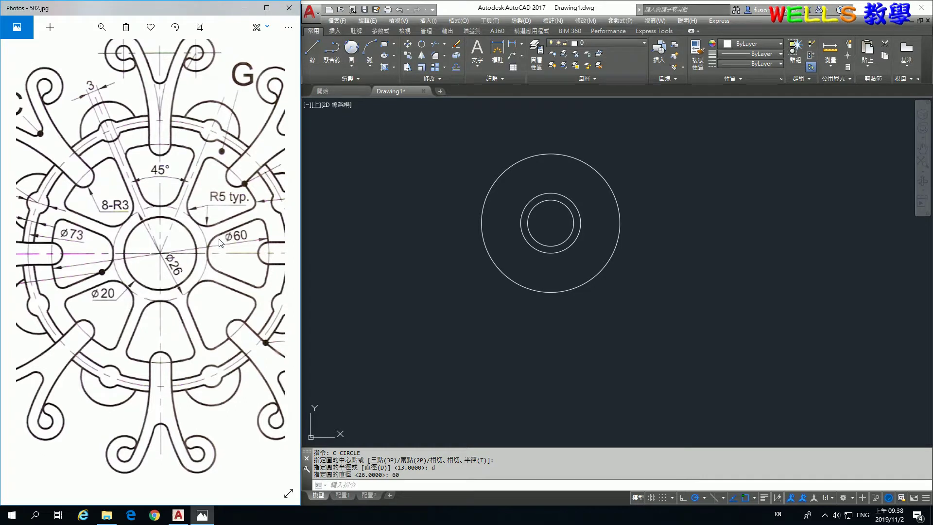
{"action": "left_click", "coordinate": [336, 289]}
Place a vertical construction line through the circles' centre
{"action": "type", "text": "xl"}
{"action": "key", "text": "Return"}
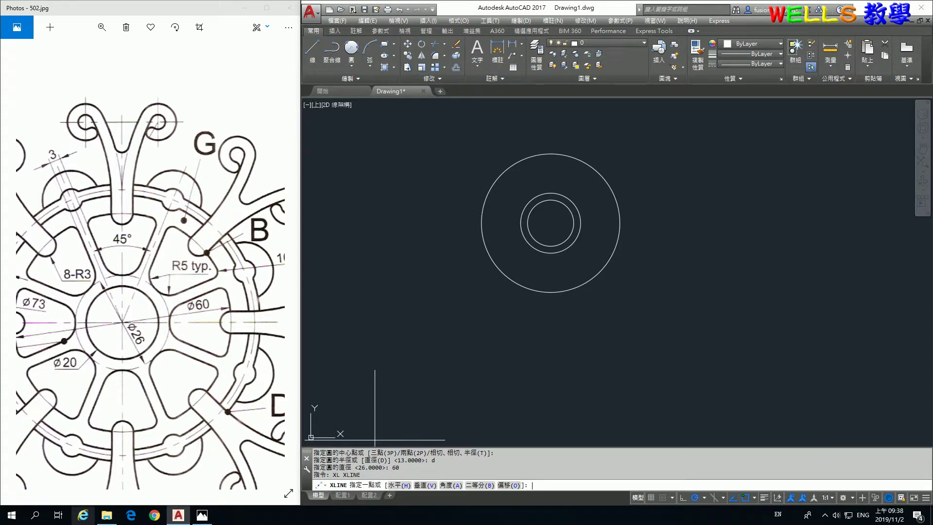
{"action": "type", "text": "a"}
{"action": "key", "text": "Return"}
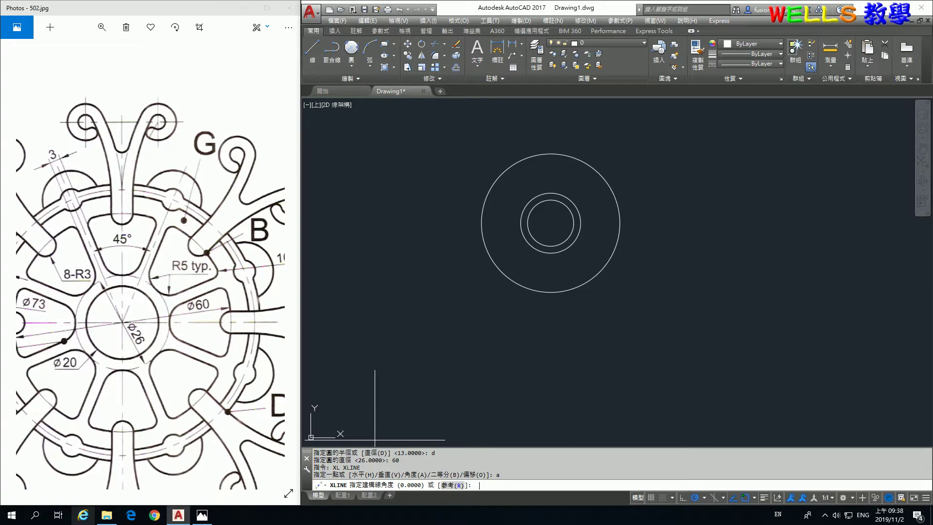
{"action": "key", "text": "Escape"}
{"action": "type", "text": "xl"}
{"action": "key", "text": "Return"}
{"action": "type", "text": "v"}
{"action": "key", "text": "Return"}
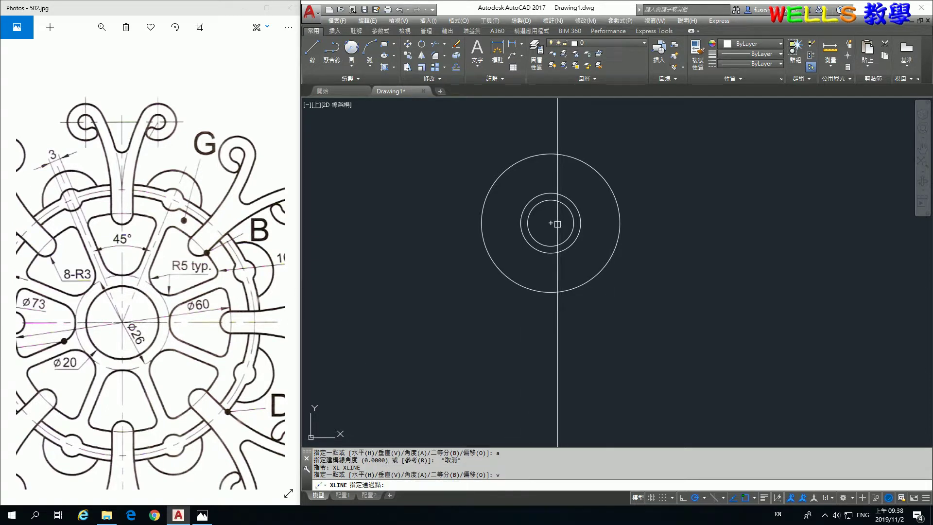
{"action": "left_click", "coordinate": [551, 222]}
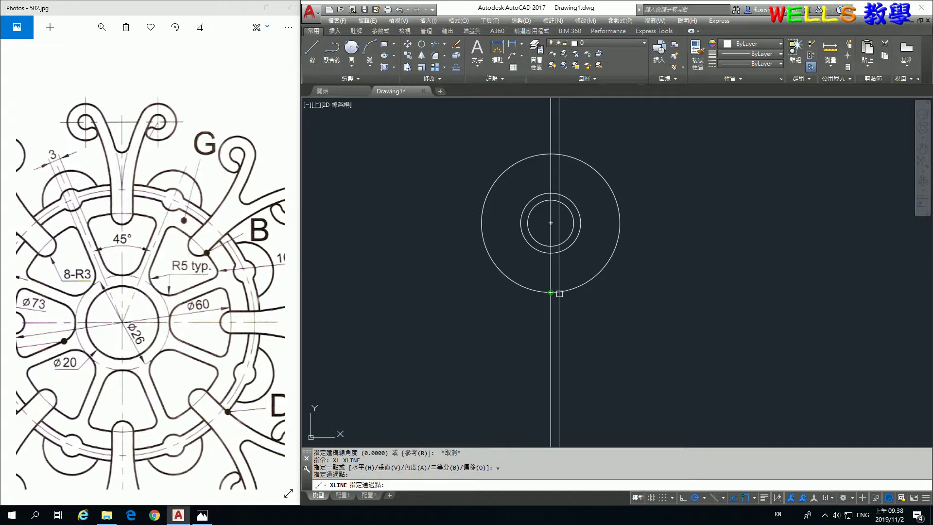
{"action": "key", "text": "Return"}
Rotate two copies of the vertical line by +22.5° and −22.5° about its centre
{"action": "scroll", "coordinate": [586, 285], "scroll_direction": "up", "scroll_amount": 2}
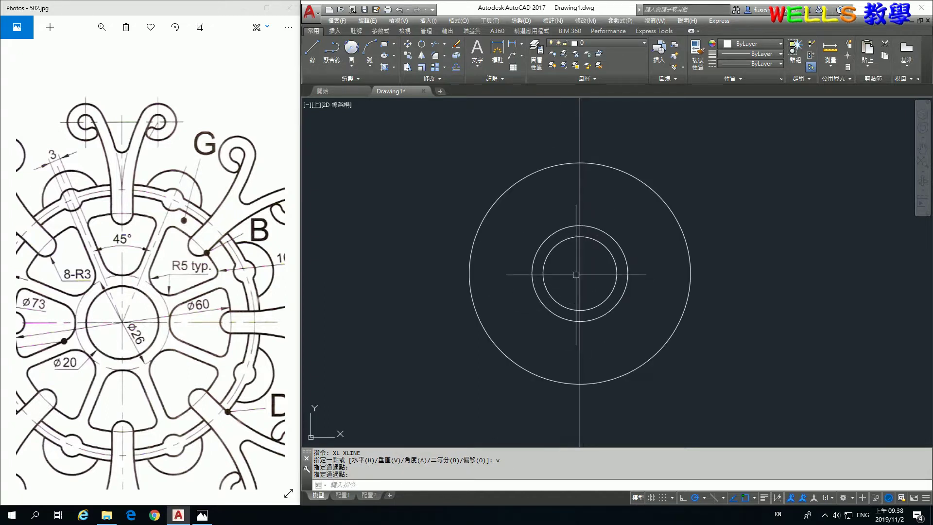
{"action": "left_click", "coordinate": [579, 273]}
{"action": "left_click", "coordinate": [579, 273]}
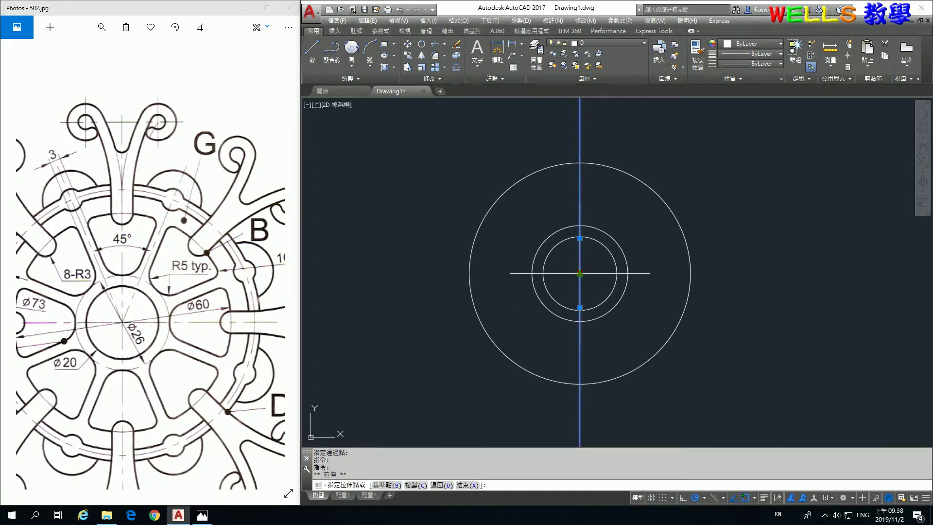
{"action": "right_click", "coordinate": [580, 274]}
{"action": "left_click", "coordinate": [609, 325]}
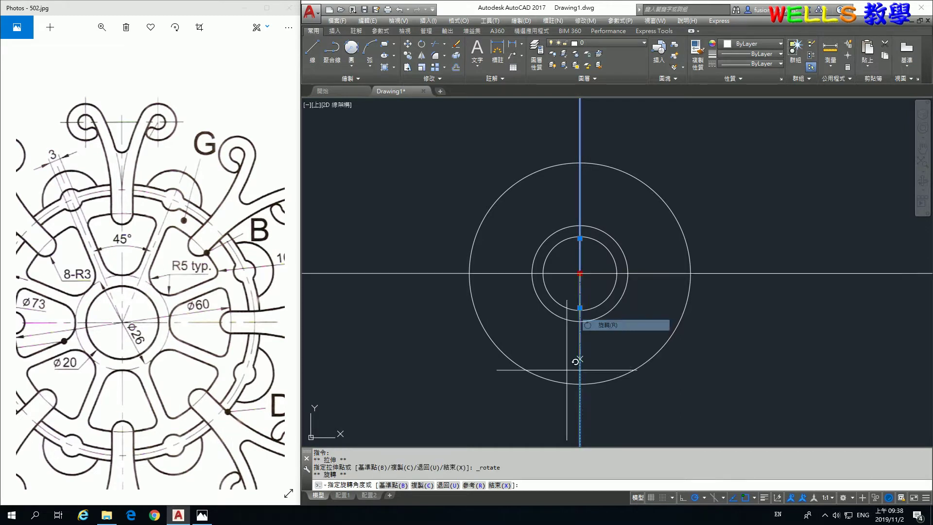
{"action": "left_click", "coordinate": [421, 485]}
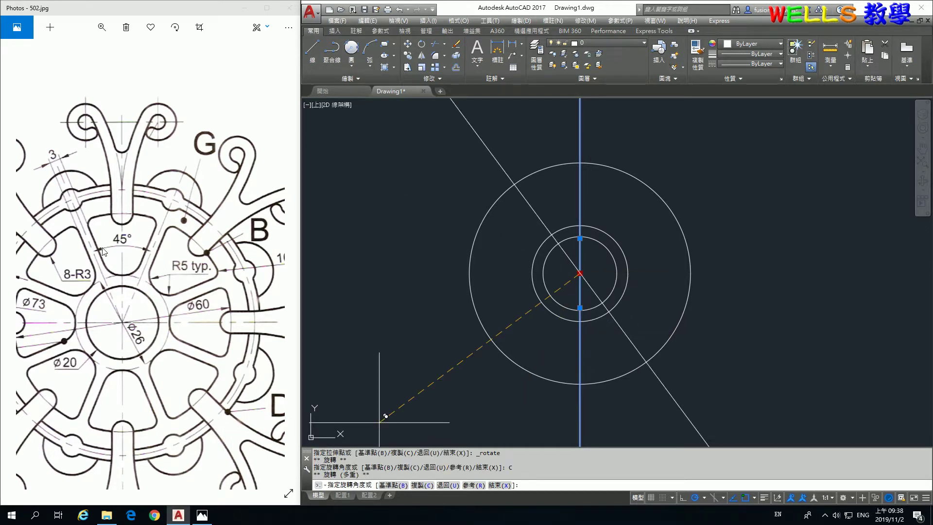
{"action": "type", "text": "22.5"}
{"action": "key", "text": "Return"}
{"action": "type", "text": "-22.5"}
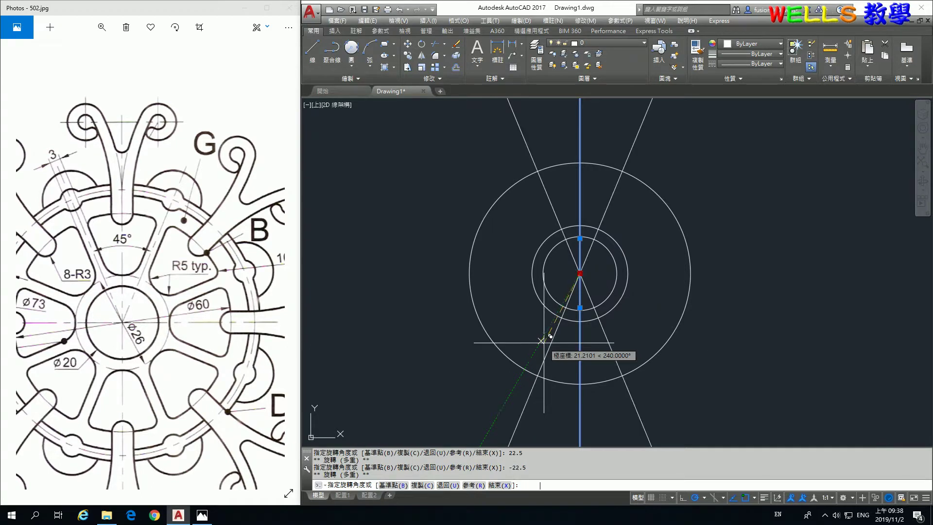
{"action": "key", "text": "Return"}
{"action": "key", "text": "Escape"}
{"action": "key", "text": "Escape"}
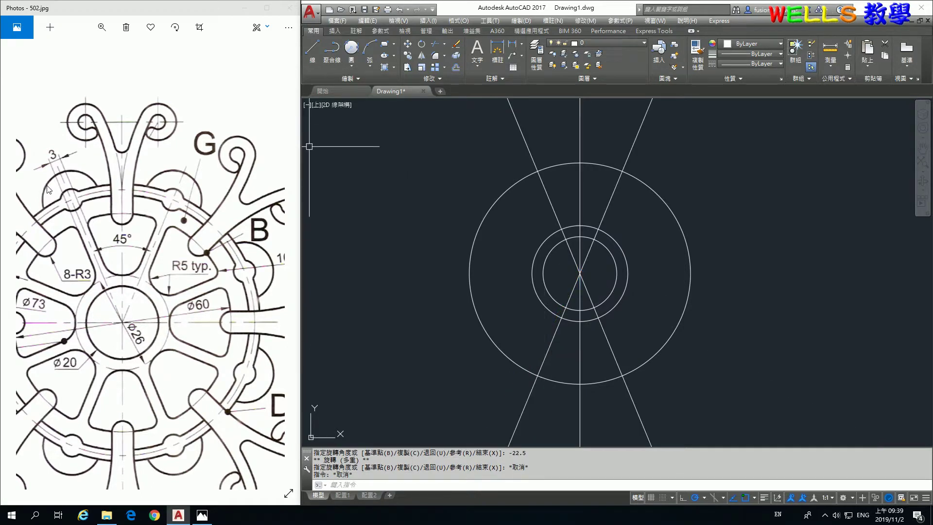
Offset both diagonal construction lines to one side
{"action": "type", "text": "o"}
{"action": "key", "text": "Return"}
{"action": "type", "text": "5"}
{"action": "key", "text": "Return"}
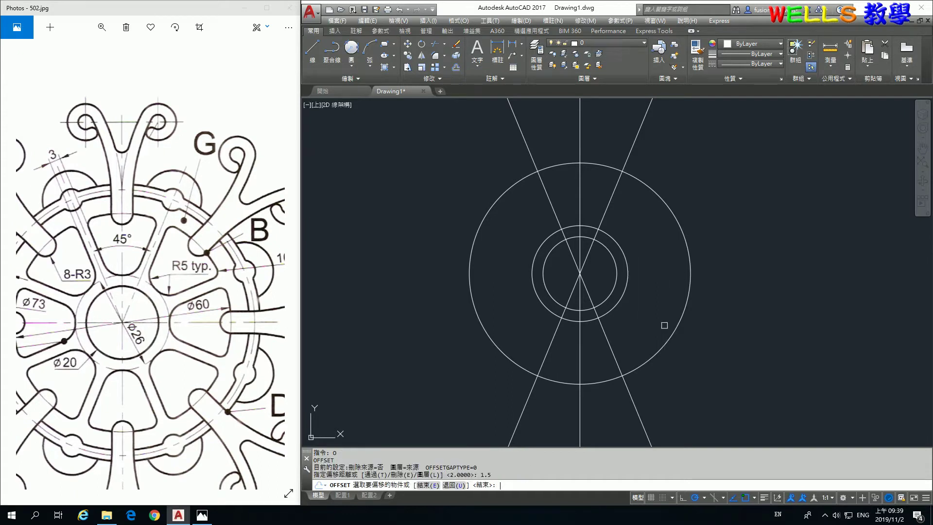
{"action": "left_click", "coordinate": [547, 194]}
{"action": "left_click", "coordinate": [593, 202]}
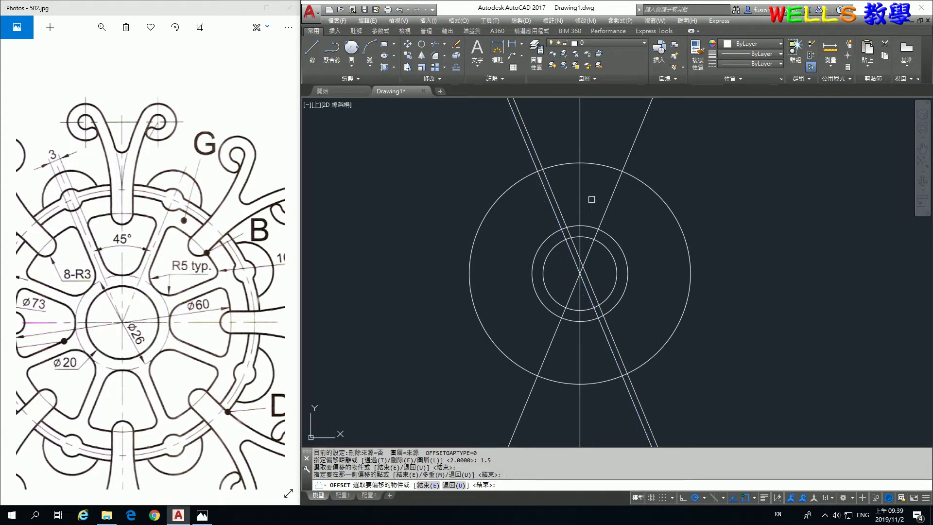
{"action": "left_click", "coordinate": [611, 208]}
{"action": "left_click", "coordinate": [573, 189]}
{"action": "key", "text": "Return"}
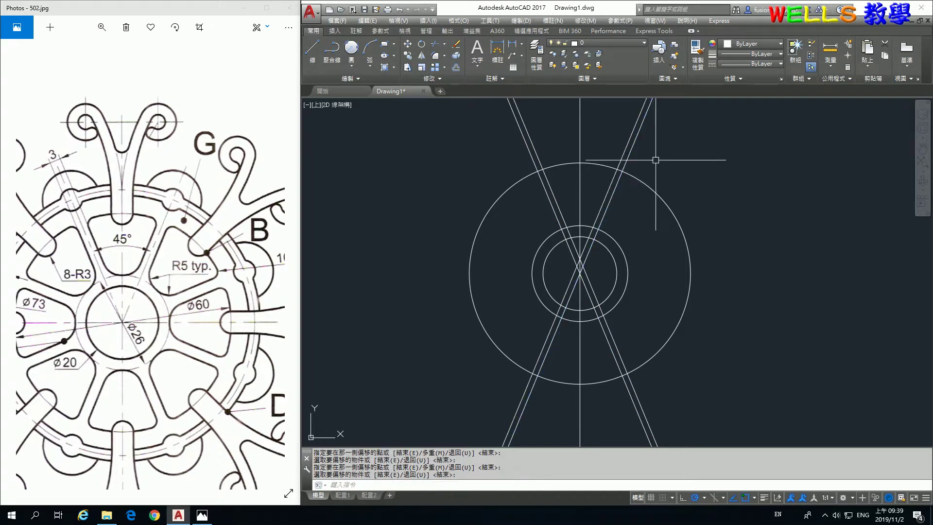
Erase the two original diagonal lines and recentre the circles in view
{"action": "left_click", "coordinate": [632, 146]}
{"action": "left_click", "coordinate": [533, 160]}
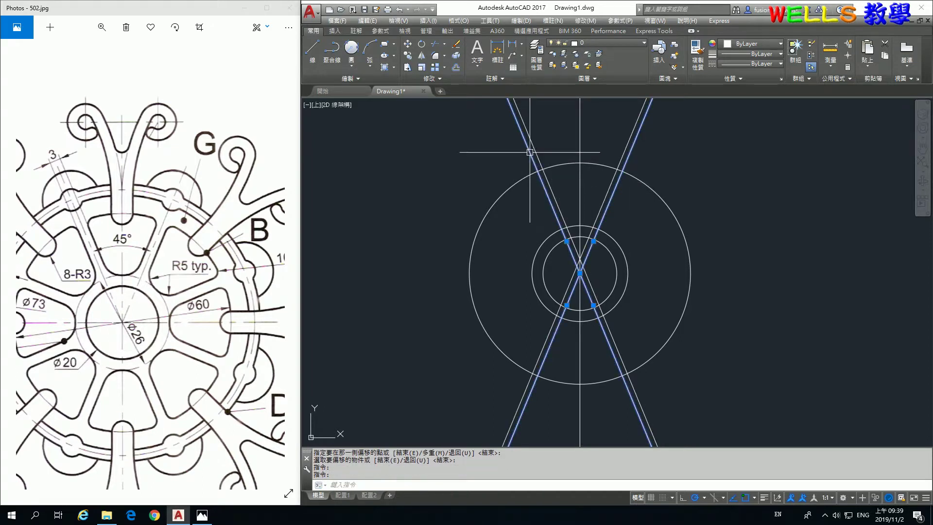
{"action": "key", "text": "Delete"}
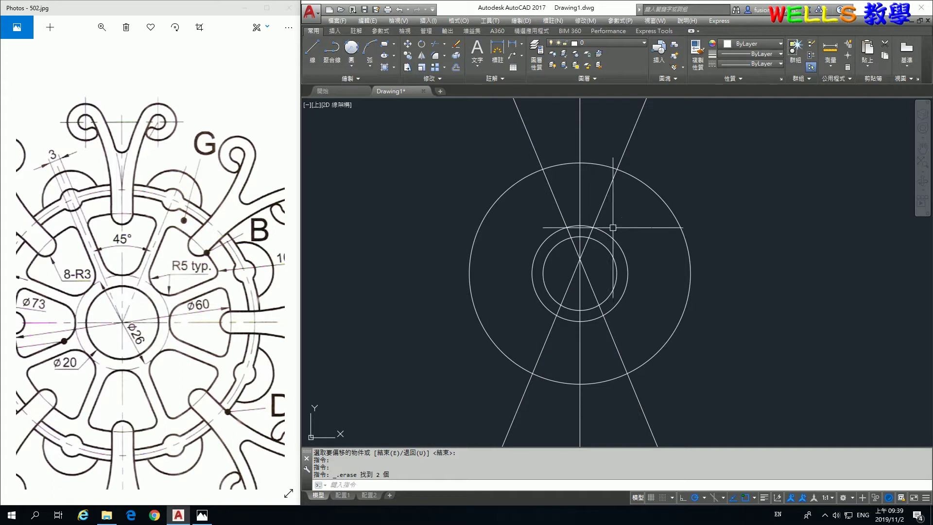
{"action": "middle_click_drag", "start_coordinate": [613, 229], "coordinate": [620, 272]}
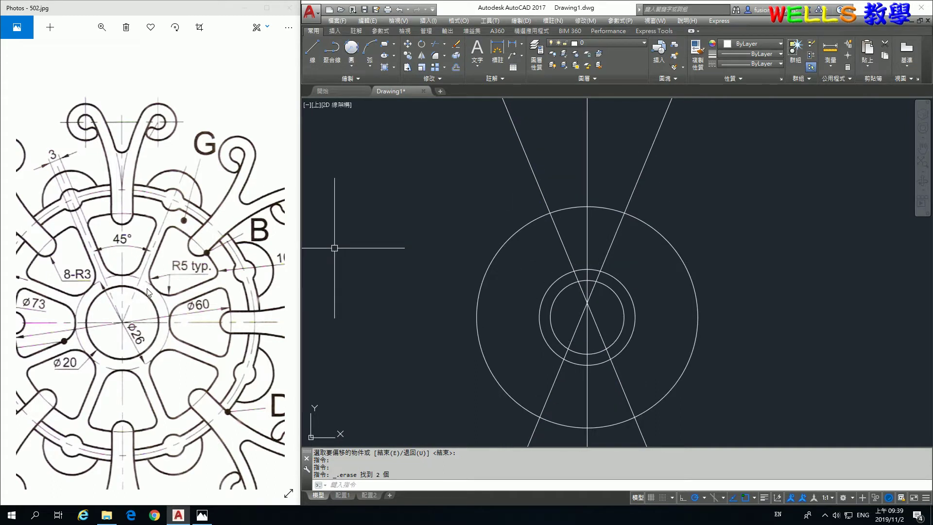
Trim using the inner circle, outer circle and diagonals as cutting edges
{"action": "type", "text": "TR"}
{"action": "key", "text": "Return"}
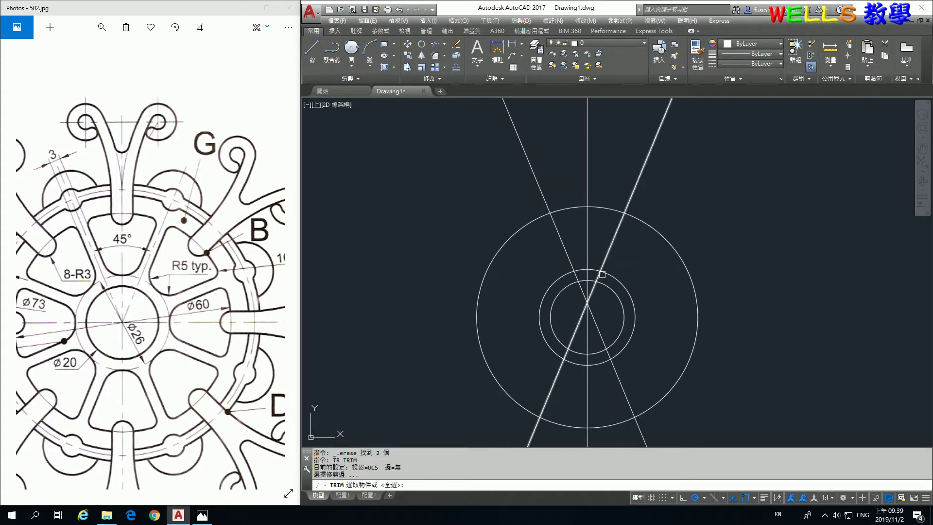
{"action": "scroll", "coordinate": [606, 275], "scroll_direction": "up", "scroll_amount": 2}
{"action": "left_click", "coordinate": [614, 274]}
{"action": "left_click", "coordinate": [603, 251]}
{"action": "left_click", "coordinate": [548, 254]}
{"action": "left_click", "coordinate": [537, 171]}
{"action": "key", "text": "Return"}
Trim away the diagonal ends and circle arcs outside the spoke sector
{"action": "left_click", "coordinate": [501, 149]}
{"action": "left_click", "coordinate": [500, 183]}
{"action": "left_click", "coordinate": [539, 272]}
{"action": "left_click", "coordinate": [634, 297]}
{"action": "left_click", "coordinate": [589, 286]}
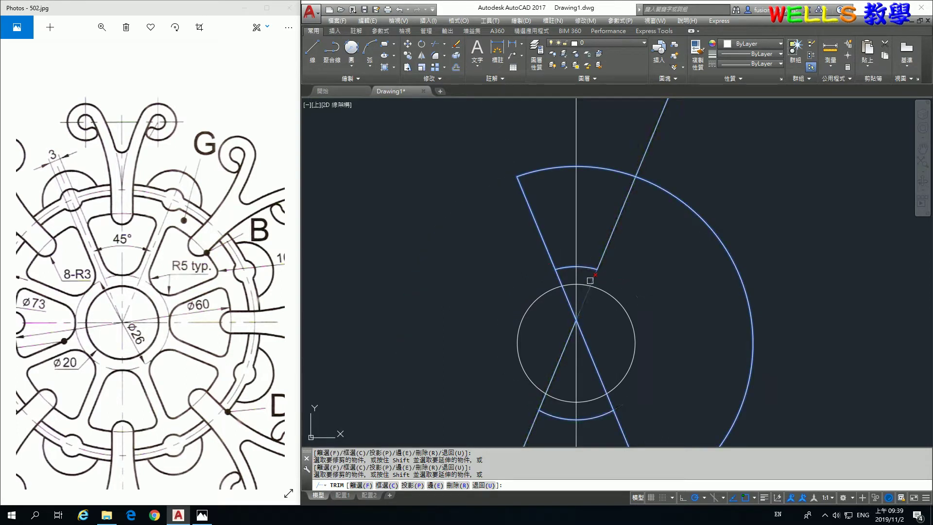
{"action": "left_click", "coordinate": [557, 279]}
{"action": "left_click", "coordinate": [643, 155]}
{"action": "left_click", "coordinate": [665, 194]}
{"action": "key", "text": "Return"}
Erase the leftover right diagonal and arcs with a crossing selection
{"action": "middle_click_drag", "start_coordinate": [606, 335], "coordinate": [628, 190]}
{"action": "left_click", "coordinate": [707, 389]}
{"action": "left_click", "coordinate": [628, 266]}
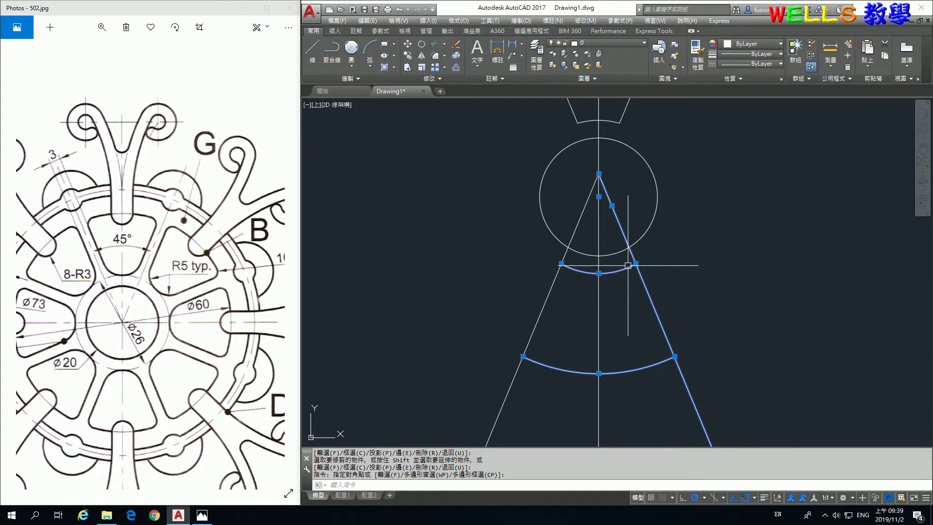
{"action": "key", "text": "Delete"}
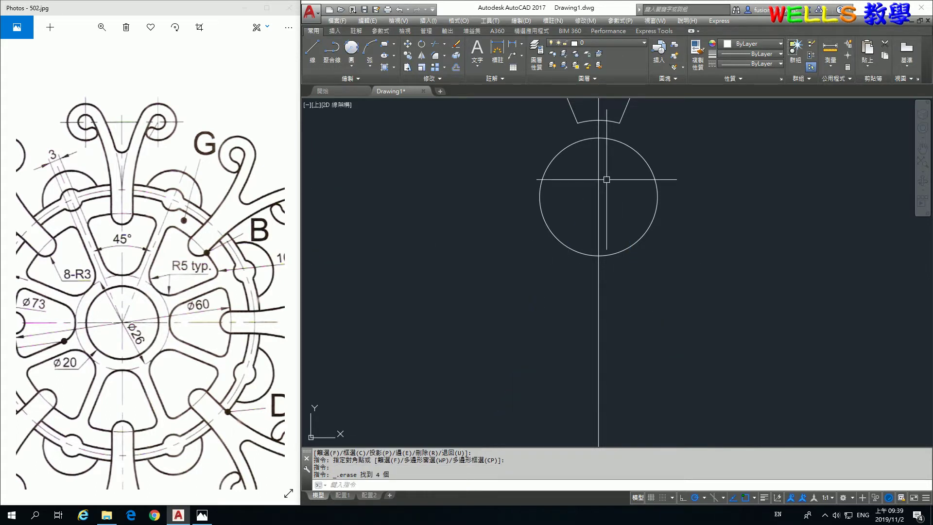
{"action": "middle_click_drag", "start_coordinate": [612, 170], "coordinate": [596, 263]}
Fillet both bottom corners of the spoke with radius 5
{"action": "type", "text": "f"}
{"action": "key", "text": "Return"}
{"action": "type", "text": "r"}
{"action": "key", "text": "Return"}
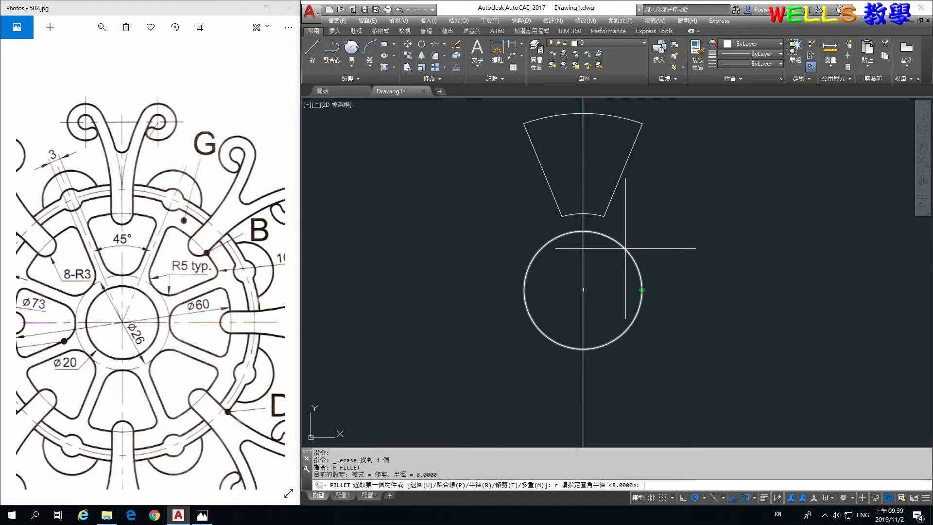
{"action": "key", "text": "Return"}
{"action": "type", "text": "m"}
{"action": "key", "text": "Return"}
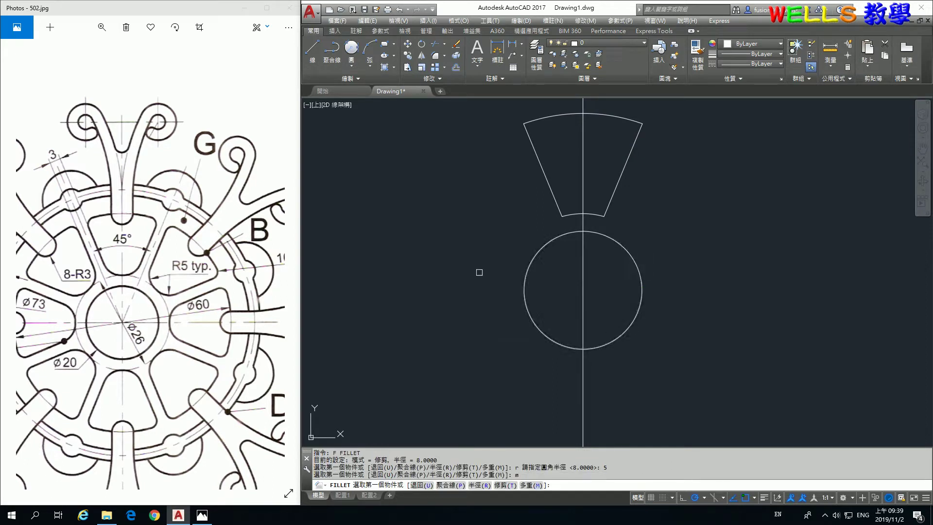
{"action": "left_click", "coordinate": [556, 194]}
{"action": "left_click", "coordinate": [585, 213]}
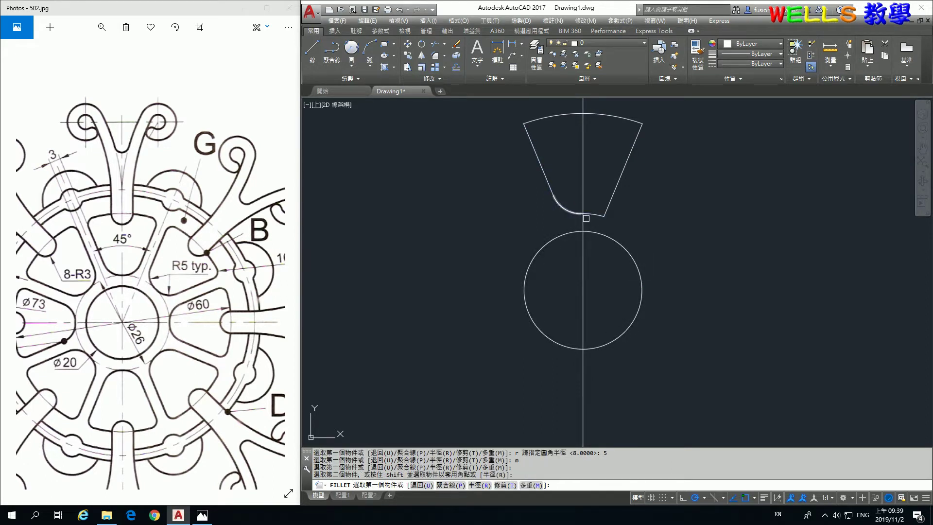
{"action": "left_click", "coordinate": [597, 213]}
{"action": "left_click", "coordinate": [615, 188]}
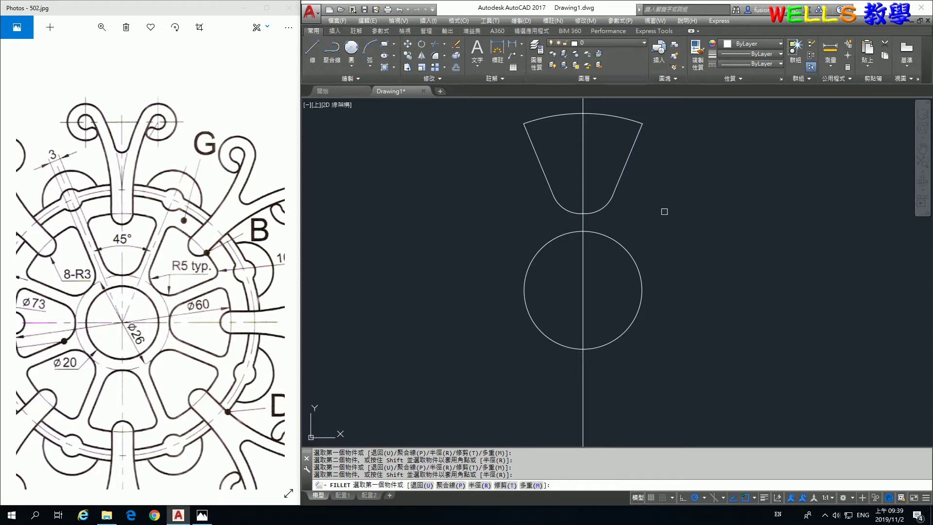
{"action": "middle_click_drag", "start_coordinate": [664, 211], "coordinate": [656, 255]}
{"action": "key", "text": "Return"}
Fillet both top corners of the spoke with radius 2
{"action": "left_click_drag", "start_coordinate": [174, 283], "coordinate": [112, 275]}
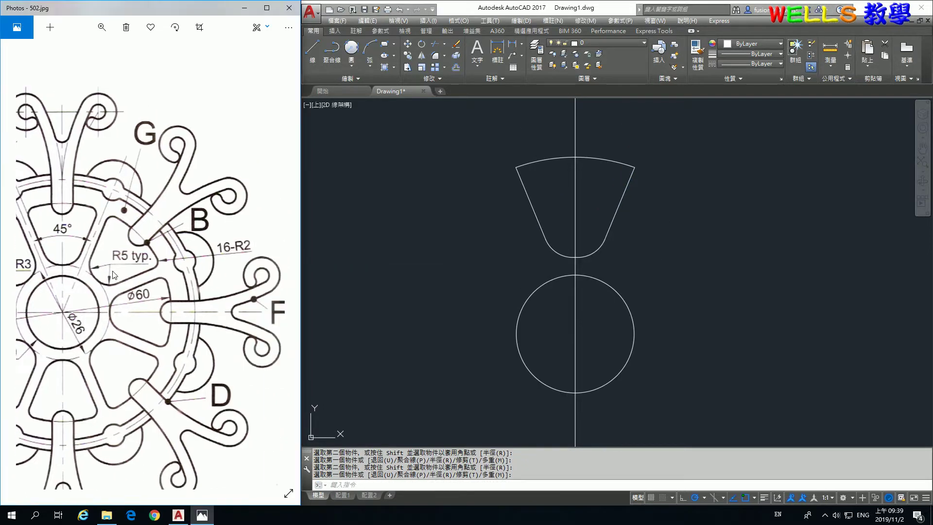
{"action": "left_click", "coordinate": [740, 225]}
{"action": "type", "text": "f"}
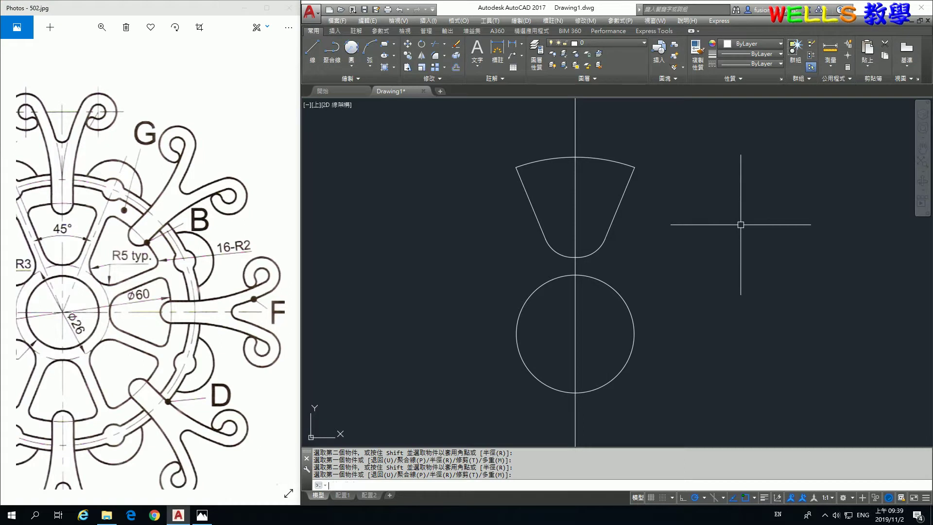
{"action": "key", "text": "Return"}
{"action": "type", "text": "r"}
{"action": "key", "text": "Return"}
{"action": "key", "text": "Return"}
{"action": "type", "text": "m"}
{"action": "key", "text": "Return"}
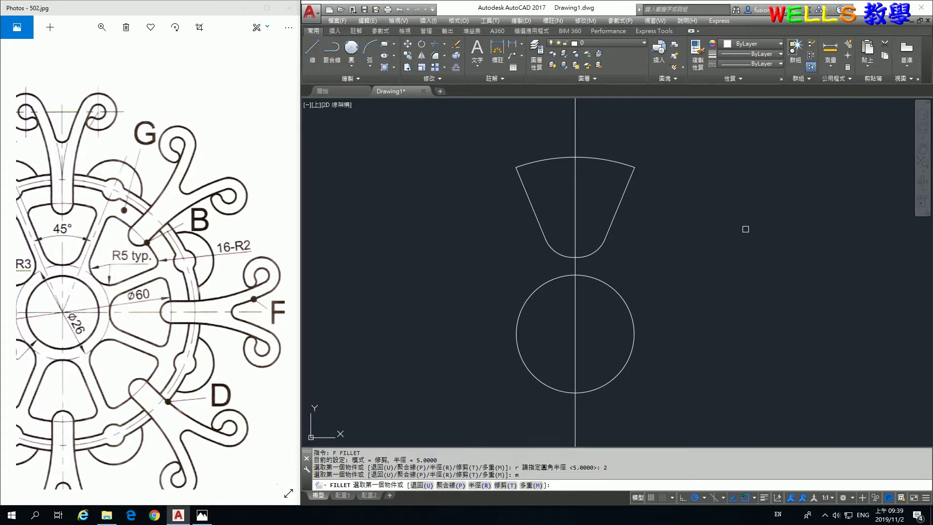
{"action": "left_click", "coordinate": [532, 161]}
{"action": "left_click", "coordinate": [522, 181]}
{"action": "left_click", "coordinate": [618, 161]}
{"action": "left_click", "coordinate": [631, 182]}
{"action": "key", "text": "Return"}
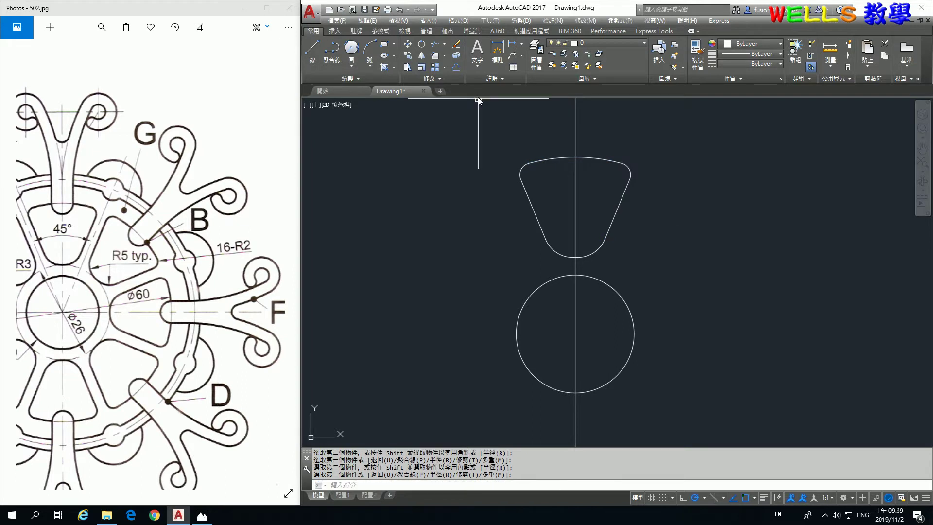
Polar-array the window-selected spoke outline about the hub centre
{"action": "left_click", "coordinate": [444, 67]}
{"action": "left_click", "coordinate": [456, 121]}
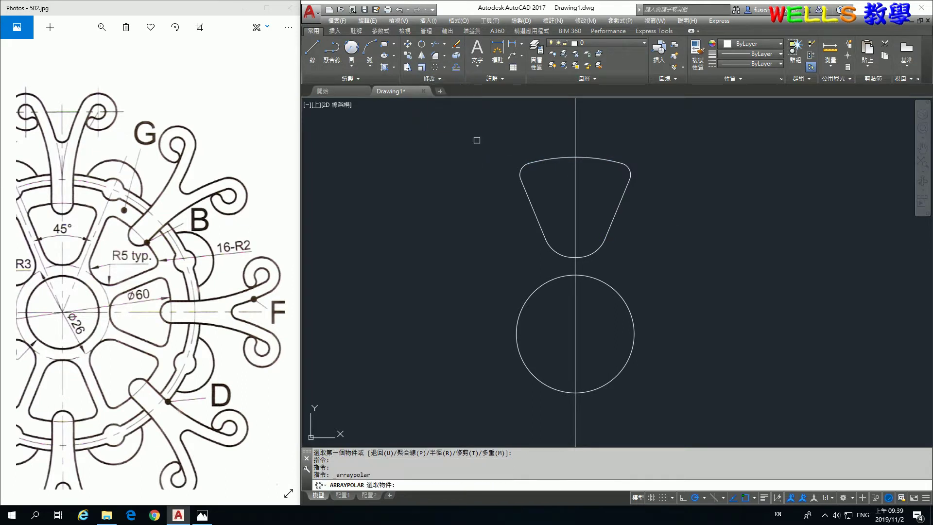
{"action": "left_click", "coordinate": [474, 137]}
{"action": "left_click", "coordinate": [672, 253]}
{"action": "key", "text": "Return"}
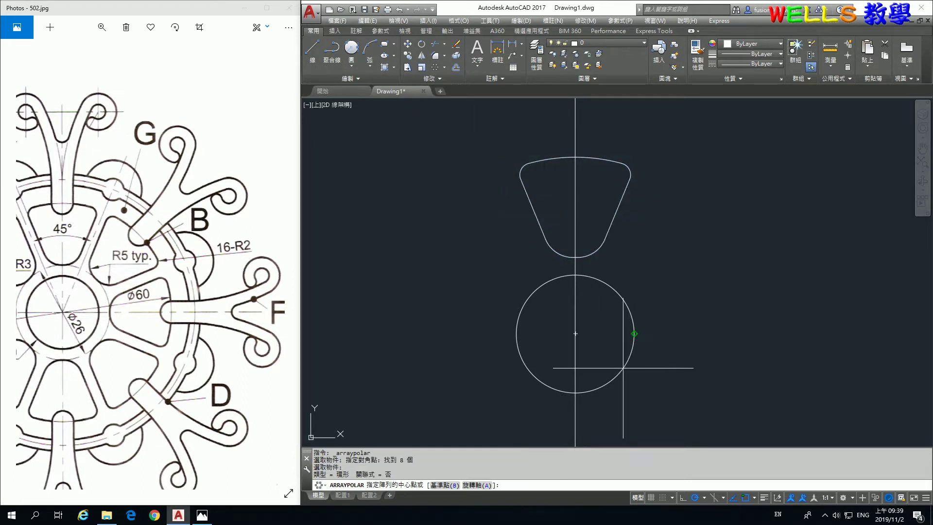
{"action": "left_click", "coordinate": [575, 334]}
Set the polar array to 8 items and compare the ring with the reference
{"action": "left_click_drag", "start_coordinate": [51, 264], "coordinate": [129, 165]}
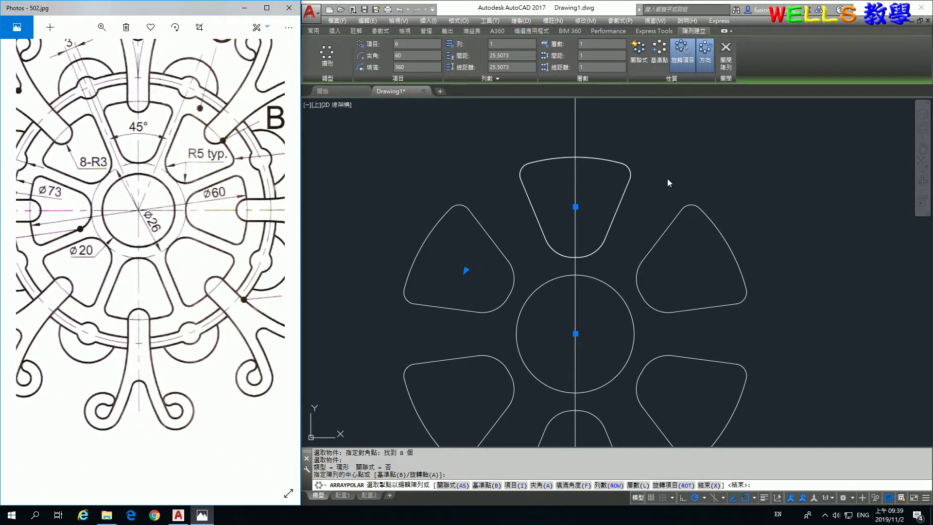
{"action": "left_click", "coordinate": [704, 146]}
{"action": "type", "text": "i"}
{"action": "key", "text": "Return"}
{"action": "key", "text": "Return"}
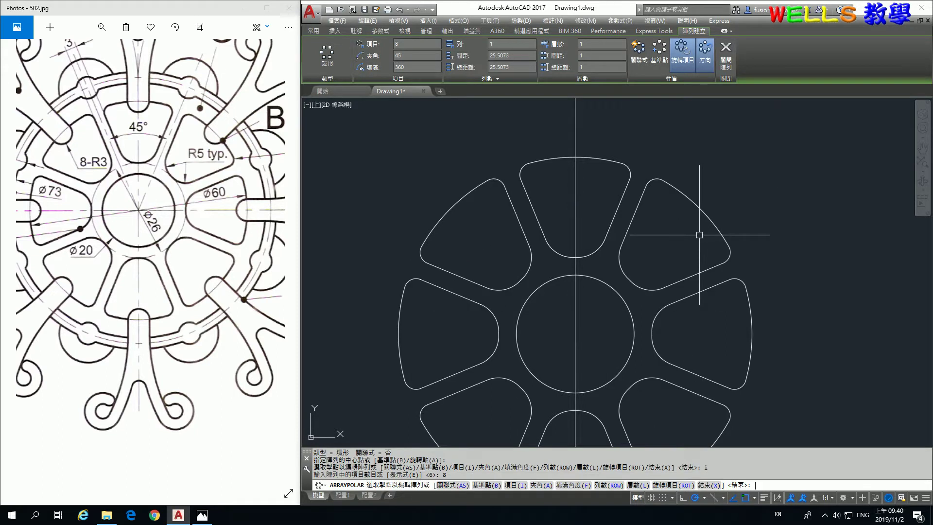
{"action": "key", "text": "Return"}
{"action": "left_click_drag", "start_coordinate": [197, 213], "coordinate": [227, 284]}
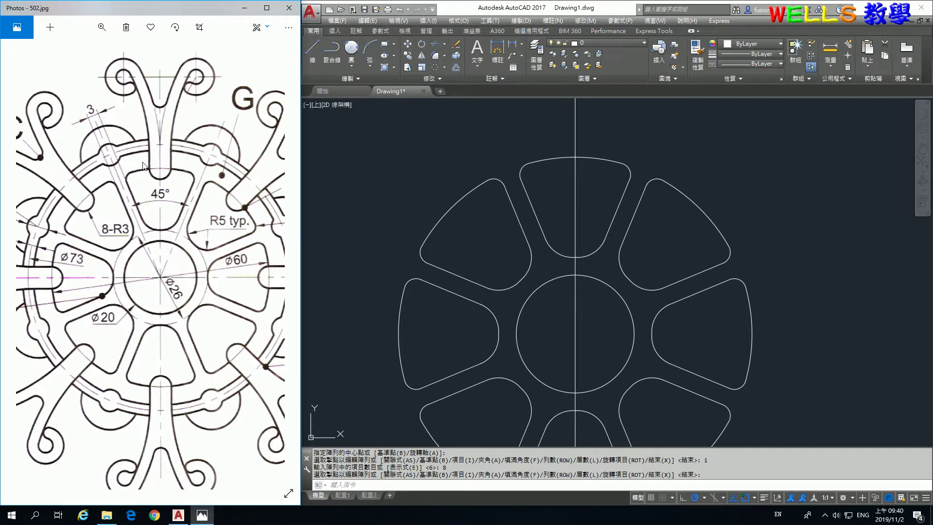
{"action": "left_click_drag", "start_coordinate": [67, 256], "coordinate": [89, 243]}
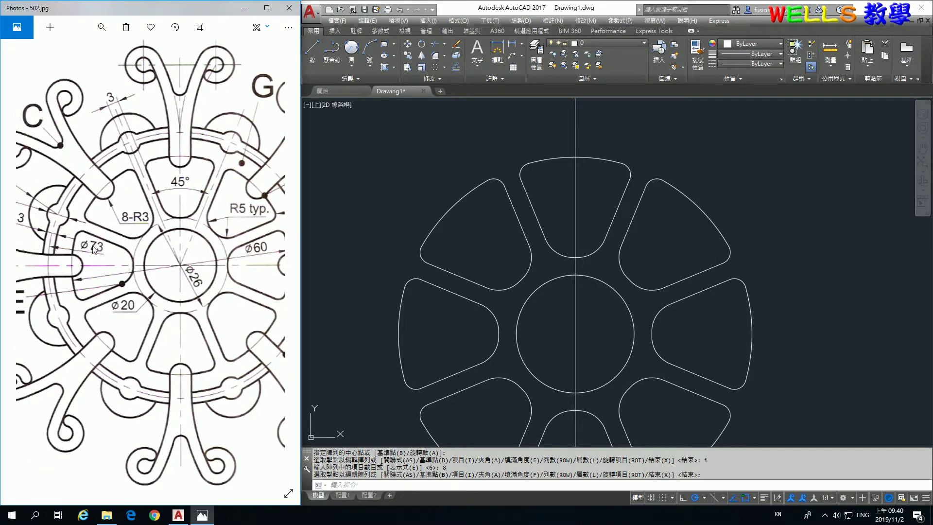
{"action": "left_click", "coordinate": [587, 310]}
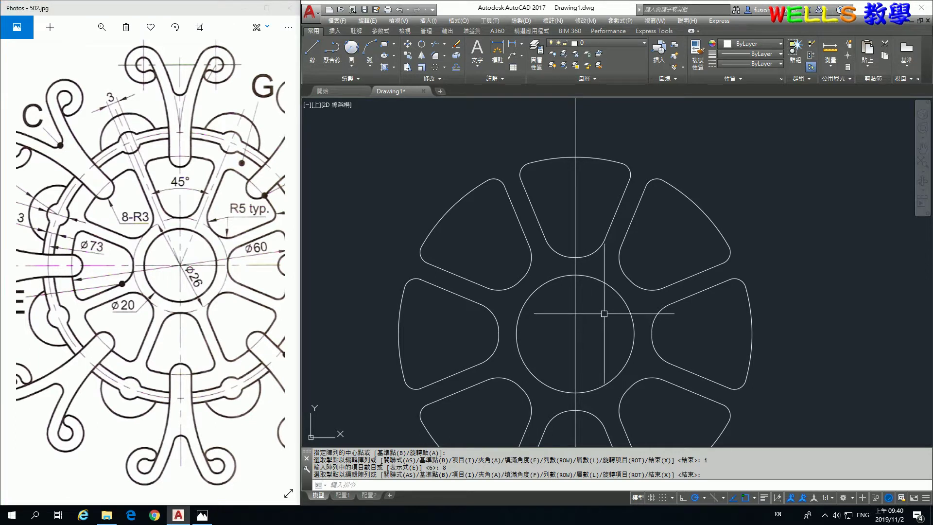
Draw a Ø73 circle centred on the ring centre around the spokes
{"action": "key", "text": "Return"}
{"action": "type", "text": "c"}
{"action": "key", "text": "Return"}
{"action": "left_click", "coordinate": [575, 333]}
{"action": "type", "text": "d"}
{"action": "key", "text": "Return"}
{"action": "type", "text": "73"}
{"action": "key", "text": "Return"}
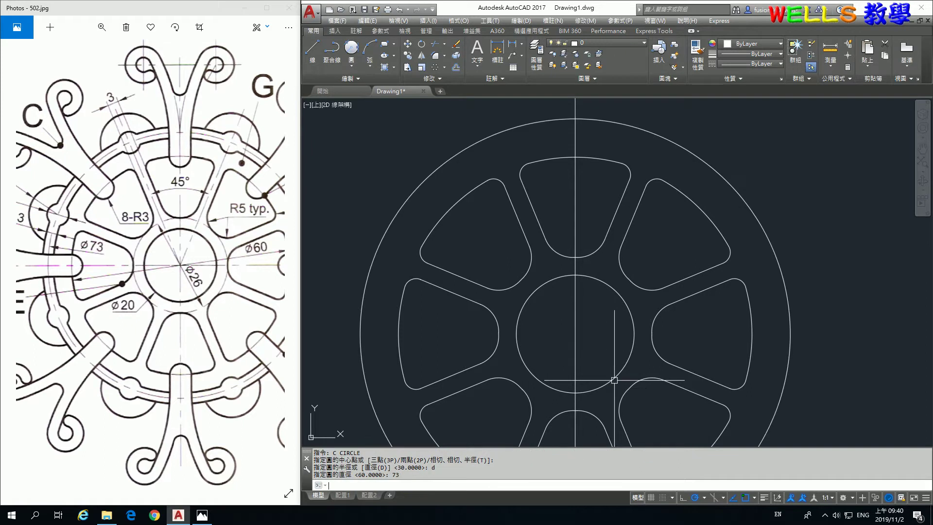
Offset the Ø73 circle by 1.5 outward to form a thin outer ring
{"action": "left_click_drag", "start_coordinate": [65, 231], "coordinate": [128, 244]}
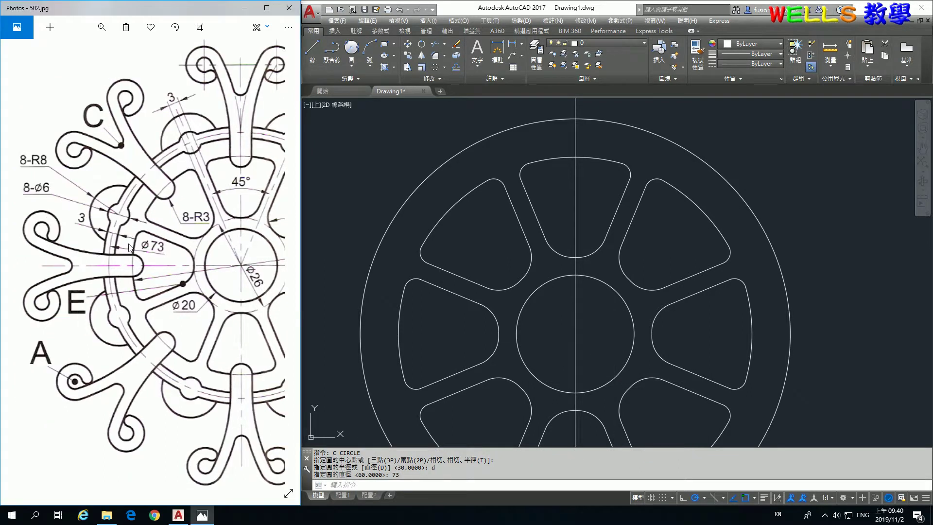
{"action": "left_click", "coordinate": [544, 294]}
{"action": "type", "text": "o"}
{"action": "key", "text": "Return"}
{"action": "type", "text": "1"}
{"action": "key", "text": "Return"}
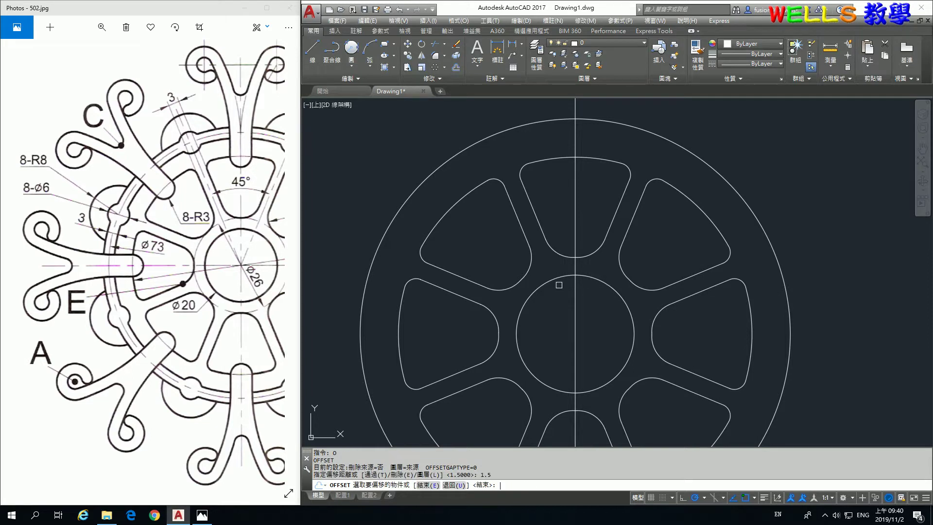
{"action": "left_click", "coordinate": [501, 127]}
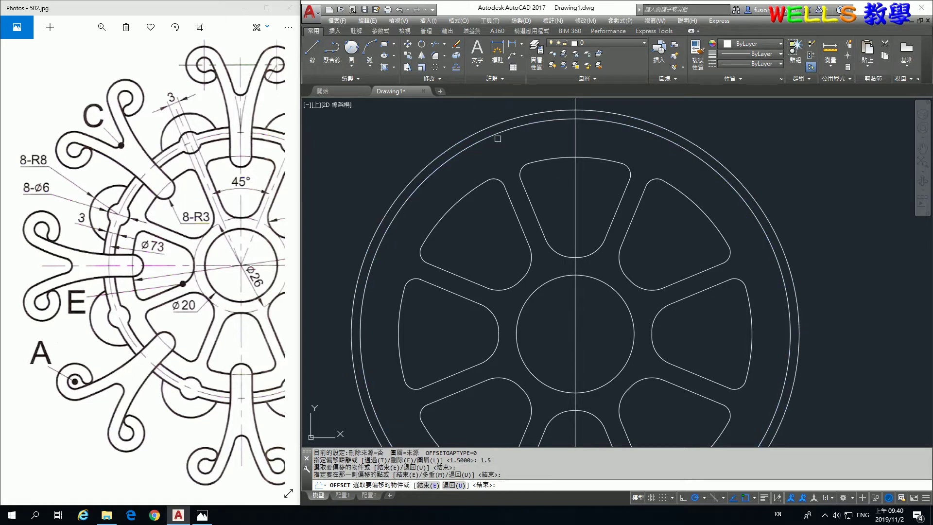
{"action": "left_click", "coordinate": [494, 133]}
{"action": "left_click", "coordinate": [503, 157]}
{"action": "key", "text": "Return"}
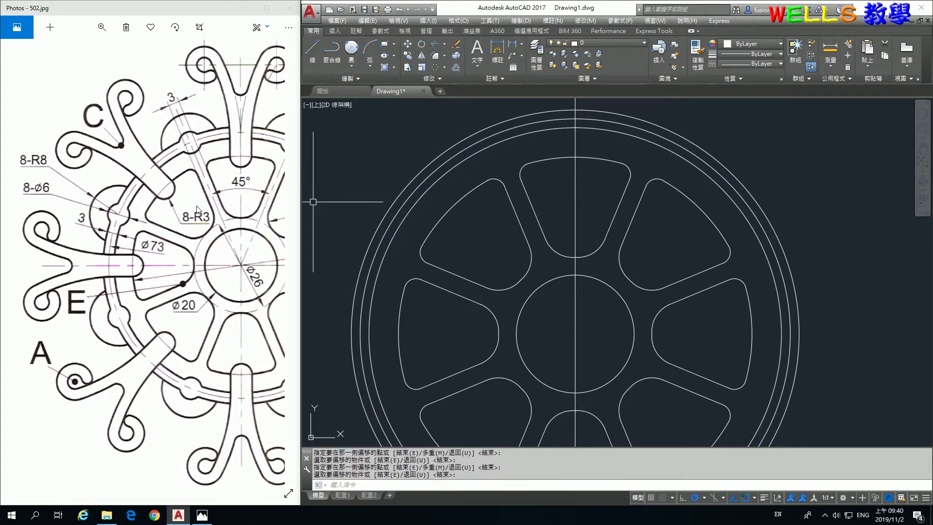
{"action": "left_click_drag", "start_coordinate": [187, 203], "coordinate": [135, 236]}
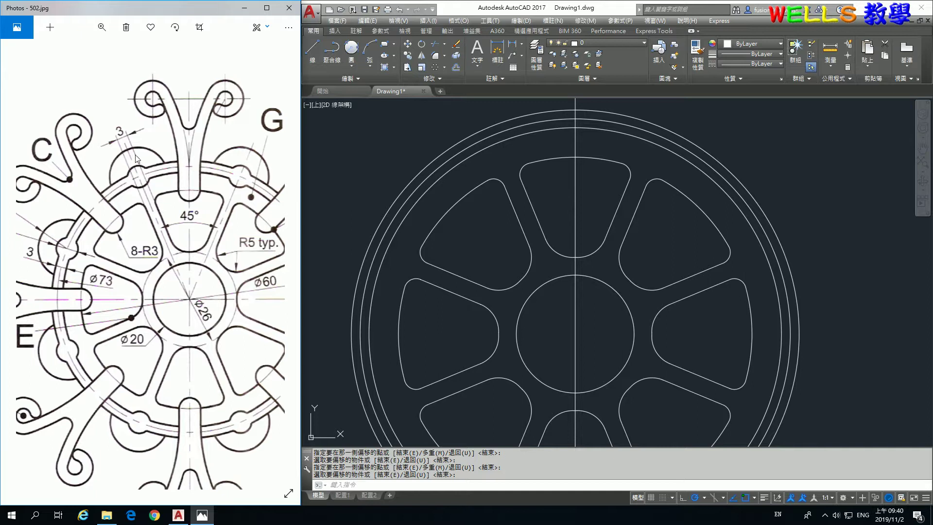
Rotate a copy of the vertical centre line 22.5° about its midpoint at the hub centre
{"action": "key", "text": "Return"}
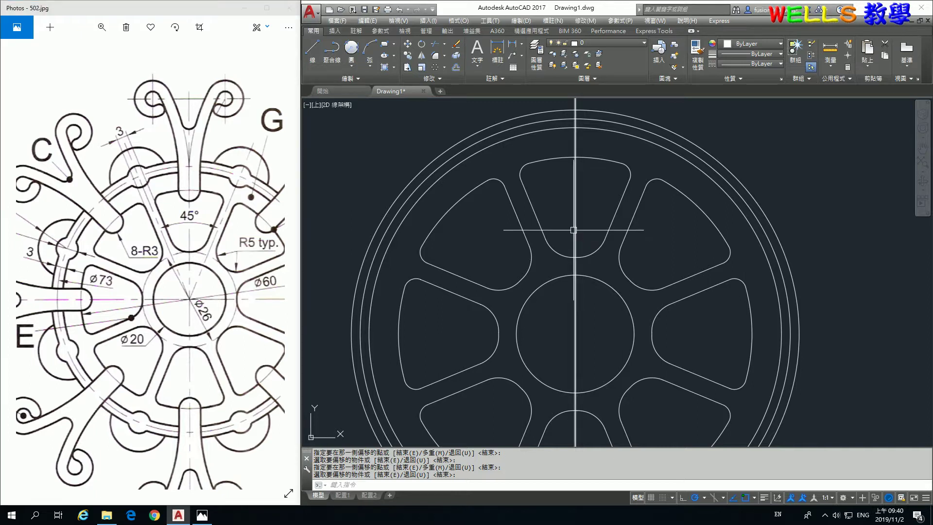
{"action": "left_click", "coordinate": [575, 218]}
{"action": "left_click", "coordinate": [575, 333]}
{"action": "right_click", "coordinate": [575, 333]}
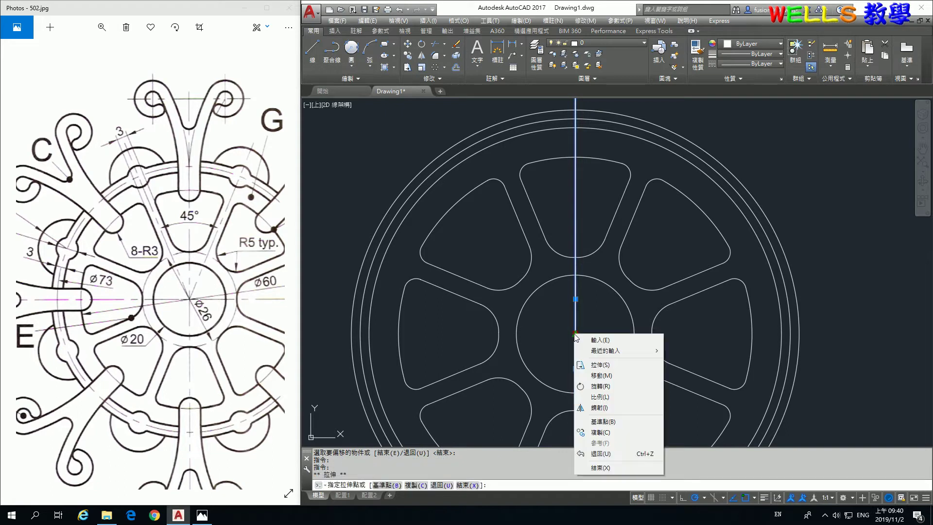
{"action": "left_click", "coordinate": [600, 375]}
{"action": "type", "text": "c"}
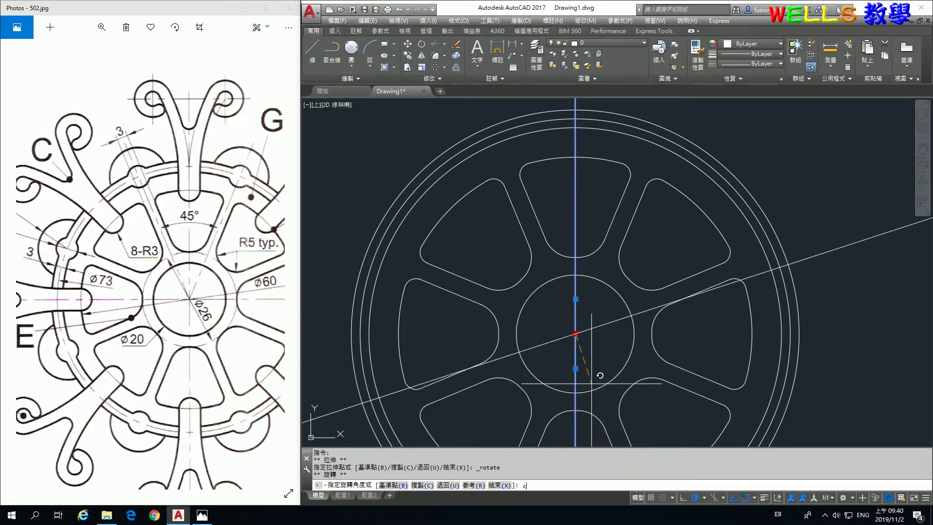
{"action": "key", "text": "Return"}
{"action": "type", "text": ".5"}
{"action": "key", "text": "Return"}
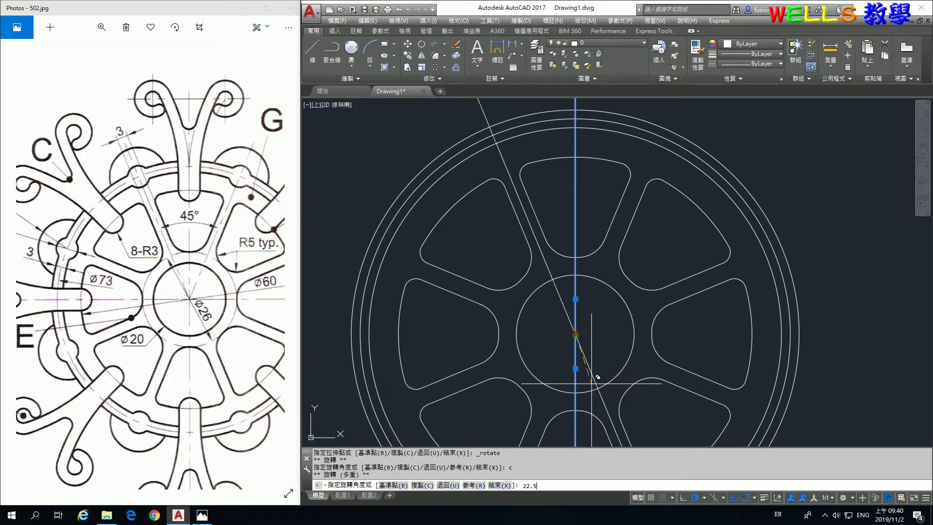
{"action": "key", "text": "Escape"}
{"action": "middle_click_drag", "start_coordinate": [514, 176], "coordinate": [515, 177]}
{"action": "scroll", "coordinate": [498, 97], "scroll_direction": "up", "scroll_amount": 3}
{"action": "type", "text": "c"}
{"action": "key", "text": "Return"}
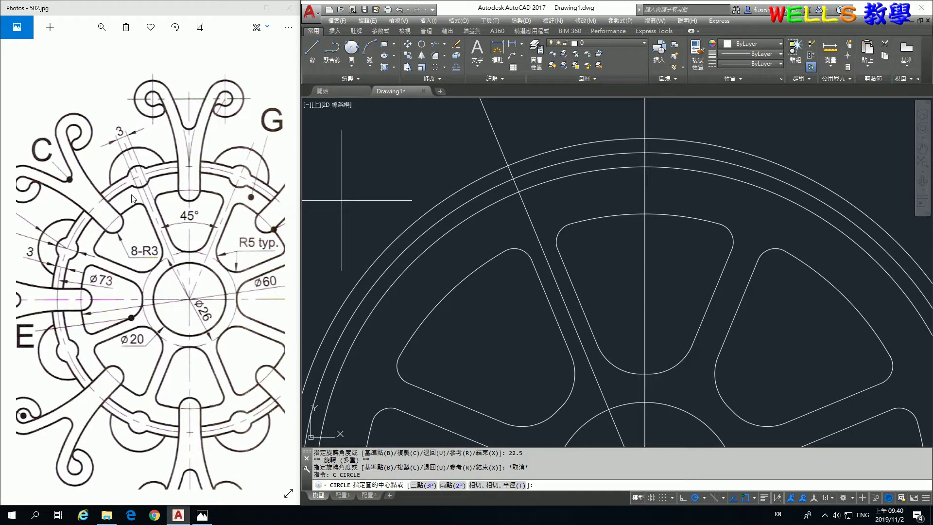
Draw a Ø6 circle where the 22.5° line meets the outer ring
{"action": "left_click_drag", "start_coordinate": [132, 197], "coordinate": [54, 111]}
{"action": "left_click_drag", "start_coordinate": [138, 158], "coordinate": [277, 160]}
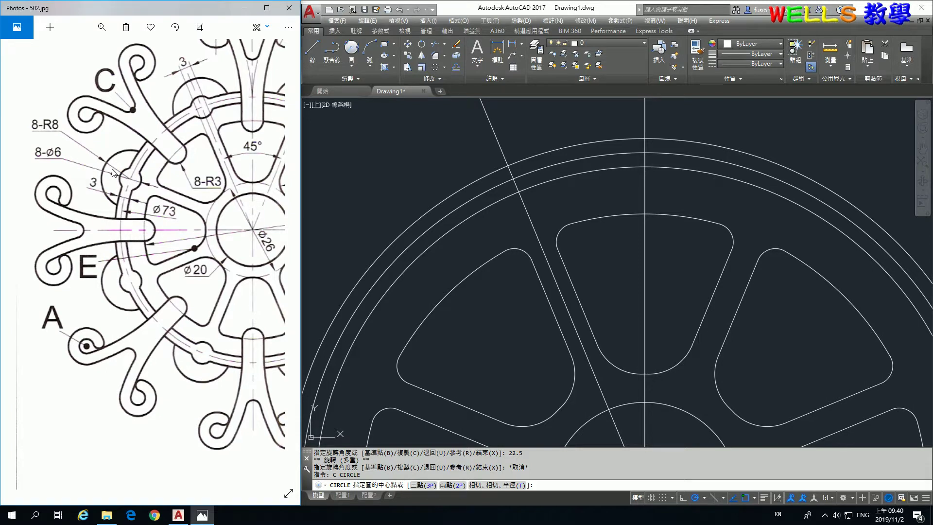
{"action": "left_click", "coordinate": [653, 218]}
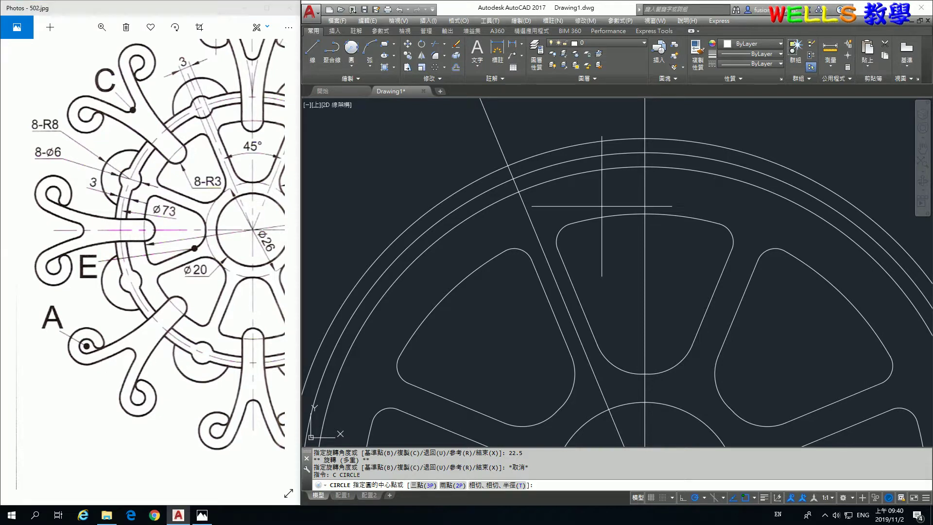
{"action": "left_click", "coordinate": [513, 178]}
{"action": "type", "text": "d"}
{"action": "key", "text": "Return"}
{"action": "type", "text": "6"}
{"action": "key", "text": "Return"}
{"action": "key", "text": "Return"}
Add a concentric R8 circle, deleting and redrawing it on the Ø6 circle's centre
{"action": "left_click", "coordinate": [512, 178]}
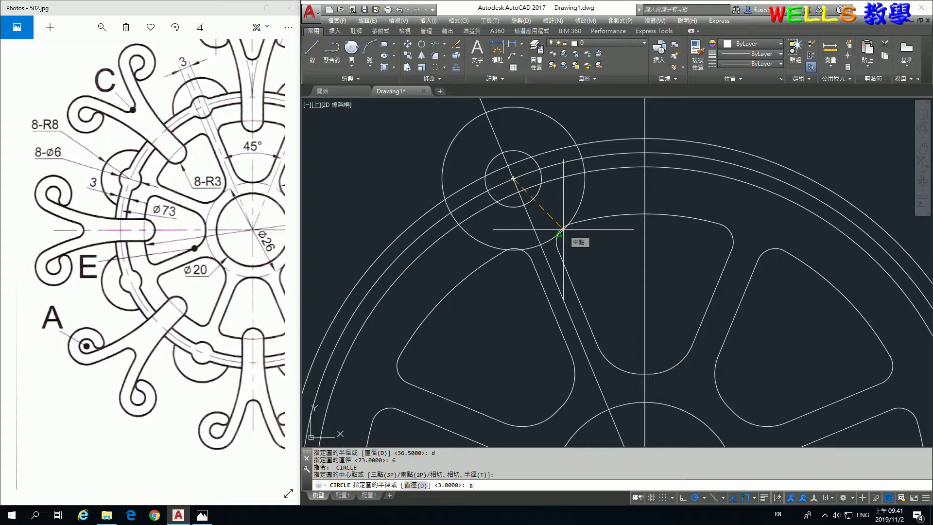
{"action": "key", "text": "Return"}
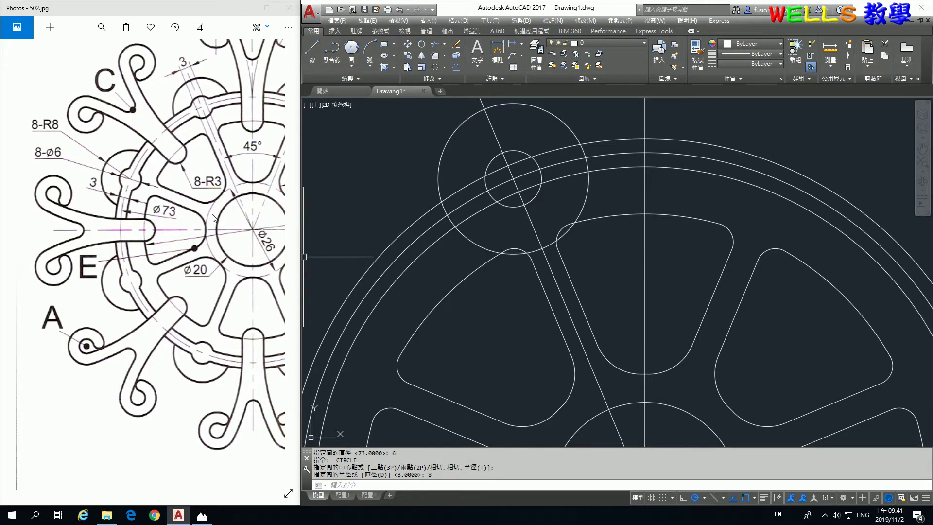
{"action": "scroll", "coordinate": [572, 161], "scroll_direction": "down", "scroll_amount": 5}
{"action": "middle_click_drag", "start_coordinate": [623, 193], "coordinate": [600, 220]}
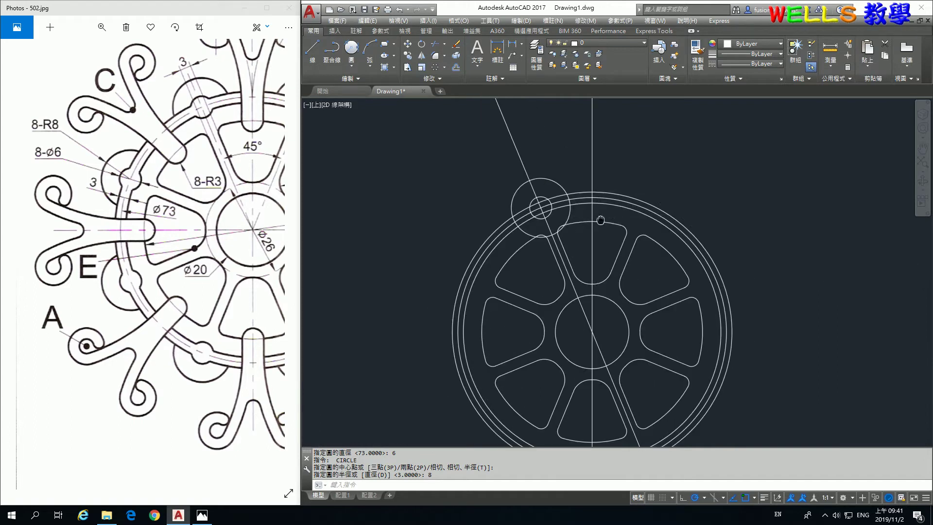
{"action": "left_click", "coordinate": [551, 179]}
{"action": "key", "text": "Delete"}
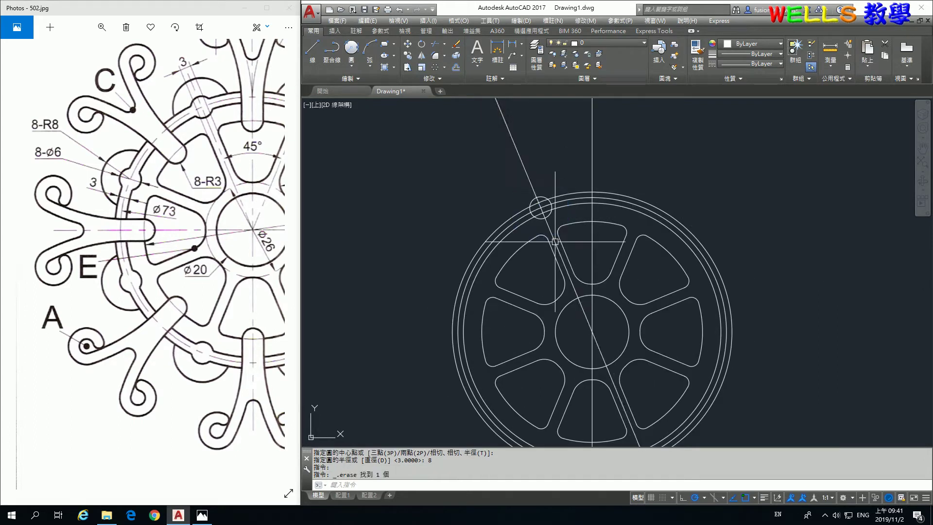
{"action": "type", "text": "c"}
{"action": "key", "text": "Return"}
{"action": "scroll", "coordinate": [559, 236], "scroll_direction": "up", "scroll_amount": 4}
{"action": "left_click", "coordinate": [505, 178]}
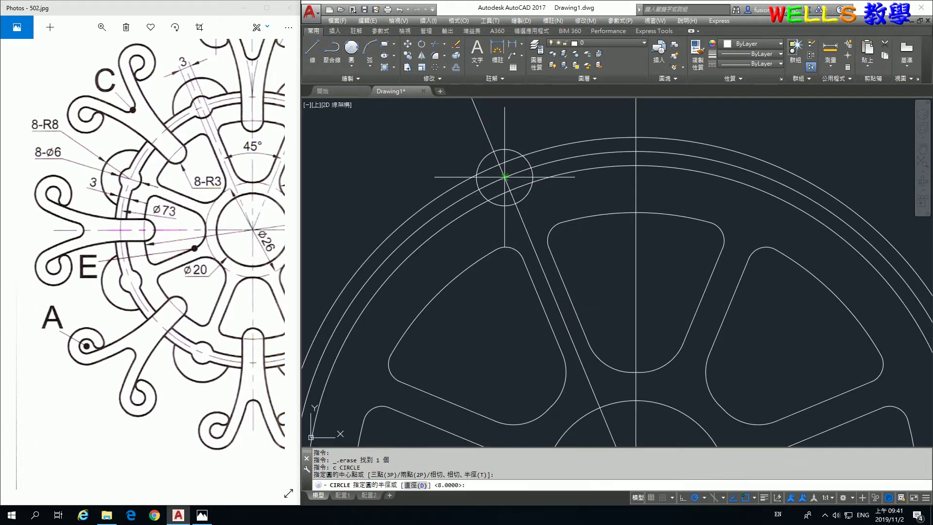
{"action": "type", "text": "8"}
{"action": "key", "text": "Return"}
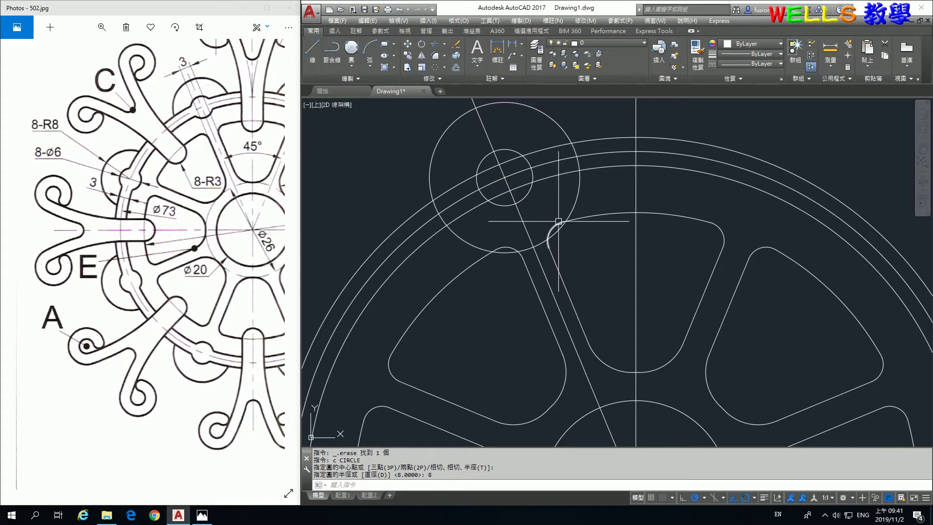
{"action": "scroll", "coordinate": [561, 223], "scroll_direction": "down", "scroll_amount": 2}
{"action": "middle_click_drag", "start_coordinate": [564, 224], "coordinate": [558, 264]}
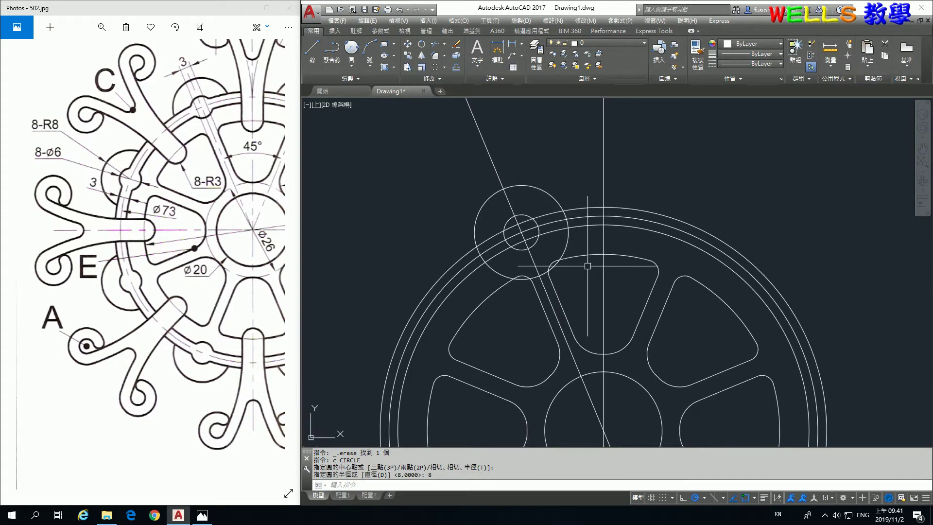
Trim the R8 and Ø6 circle arcs lying between the two rim circles
{"action": "type", "text": "tr"}
{"action": "key", "text": "Return"}
{"action": "scroll", "coordinate": [556, 234], "scroll_direction": "up", "scroll_amount": 2}
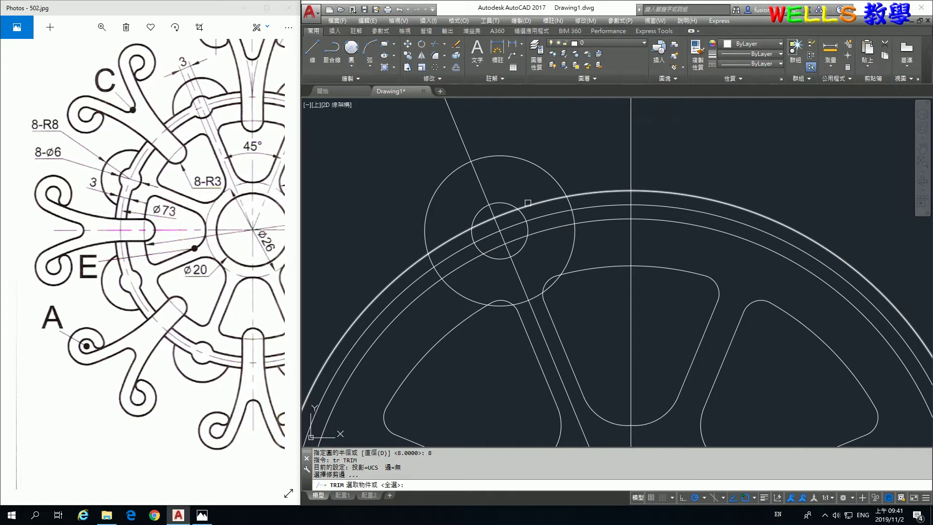
{"action": "left_click", "coordinate": [527, 203]}
{"action": "left_click", "coordinate": [549, 234]}
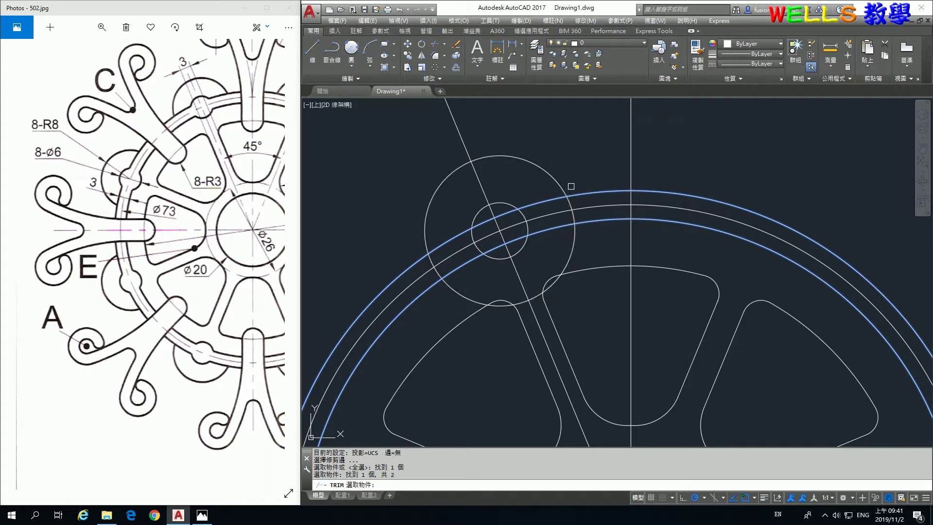
{"action": "key", "text": "Return"}
{"action": "left_click", "coordinate": [568, 213]}
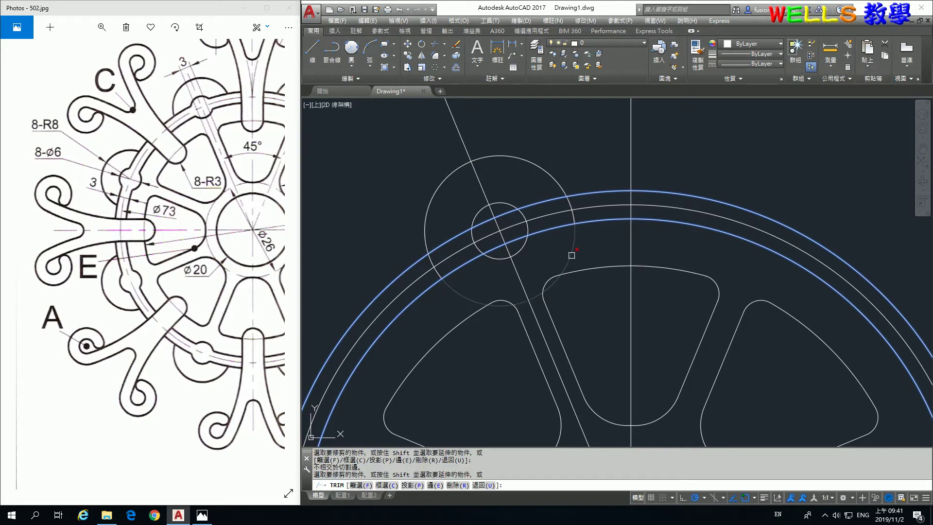
{"action": "scroll", "coordinate": [446, 259], "scroll_direction": "up", "scroll_amount": 2}
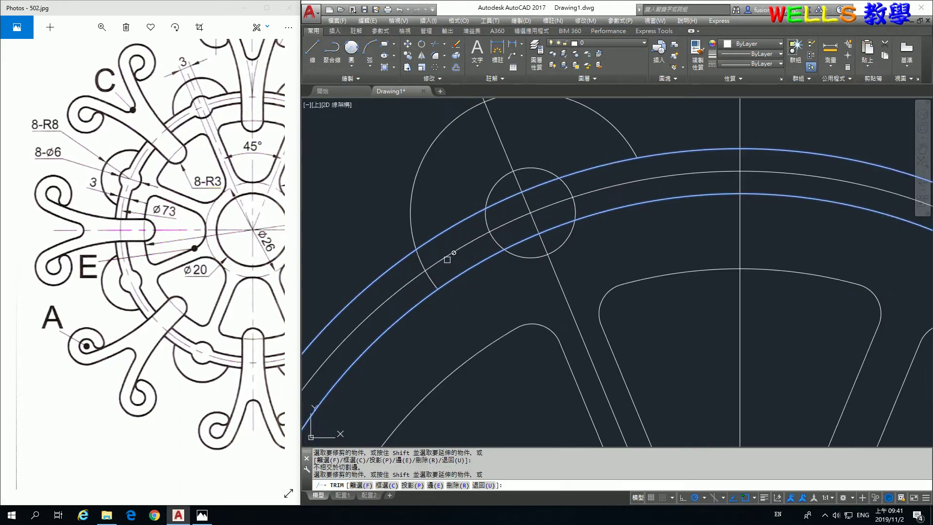
{"action": "left_click", "coordinate": [418, 261]}
{"action": "left_click", "coordinate": [496, 246]}
{"action": "left_click", "coordinate": [568, 195]}
{"action": "key", "text": "Return"}
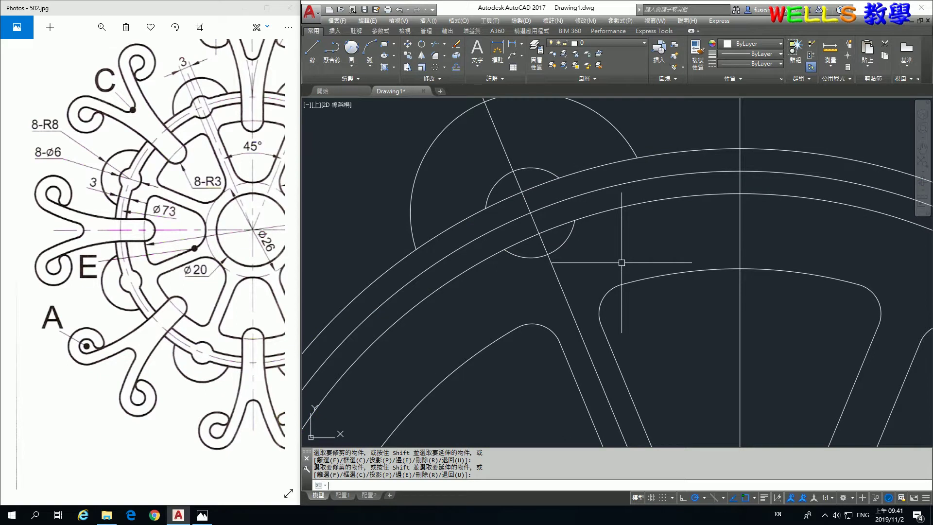
Trim away the rim segment inside the Ø6 circle using it as the cutting edge
{"action": "key", "text": "Return"}
{"action": "left_click", "coordinate": [563, 238]}
{"action": "left_click", "coordinate": [548, 171]}
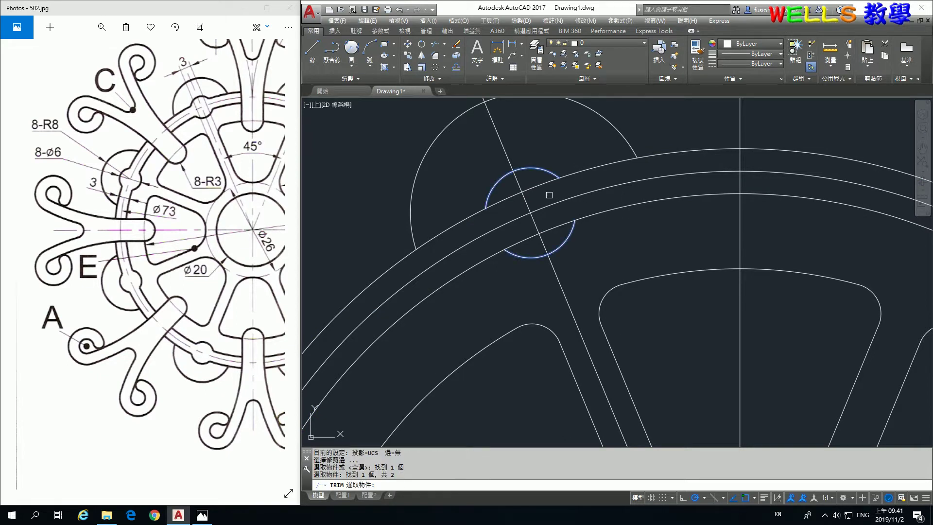
{"action": "key", "text": "Return"}
{"action": "left_click", "coordinate": [551, 226]}
{"action": "key", "text": "Return"}
{"action": "scroll", "coordinate": [583, 231], "scroll_direction": "down", "scroll_amount": 3}
{"action": "scroll", "coordinate": [597, 233], "scroll_direction": "down", "scroll_amount": 2}
{"action": "scroll", "coordinate": [608, 232], "scroll_direction": "up", "scroll_amount": 1}
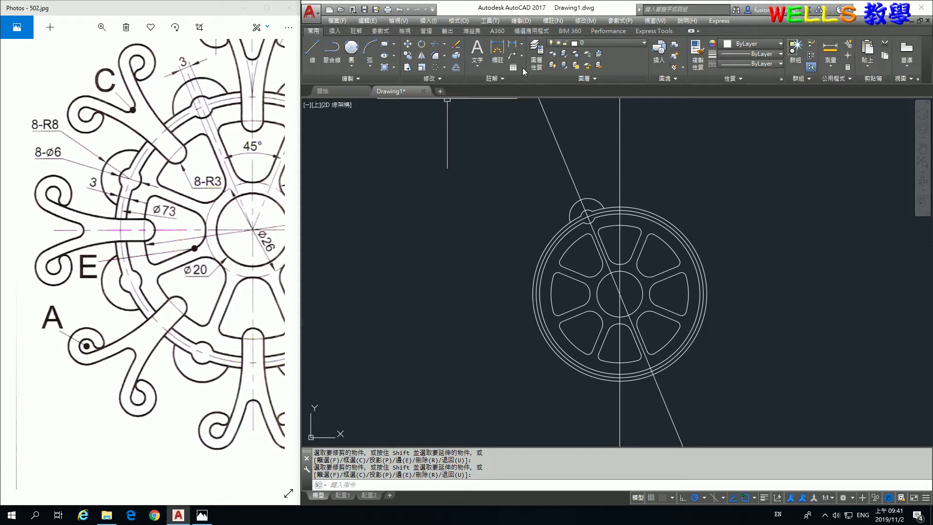
Delete the 22.5° diagonal line
{"action": "key", "text": "Return"}
{"action": "left_click", "coordinate": [561, 151]}
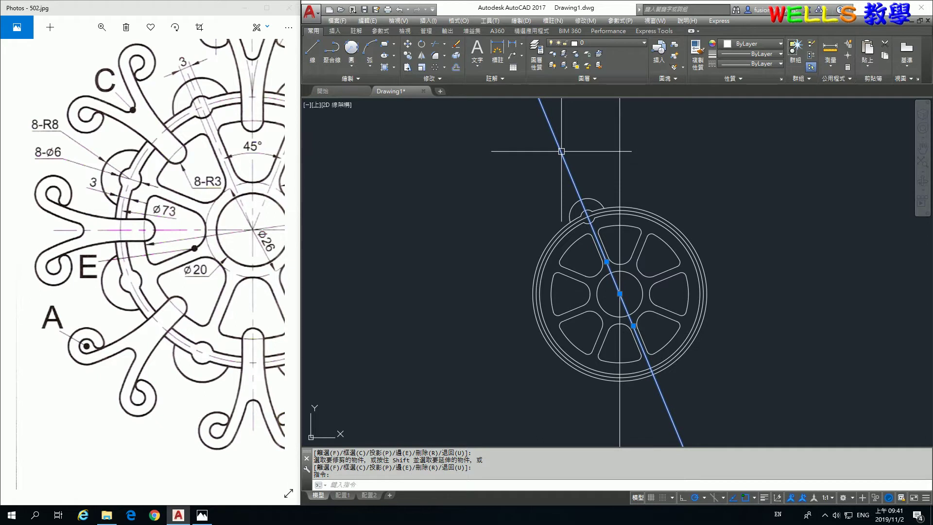
{"action": "key", "text": "Delete"}
{"action": "mouse_move", "coordinate": [213, 114]}
{"action": "left_mouse_down"}
{"action": "mouse_move", "coordinate": [213, 228]}
{"action": "mouse_move", "coordinate": [195, 176]}
{"action": "left_mouse_up"}
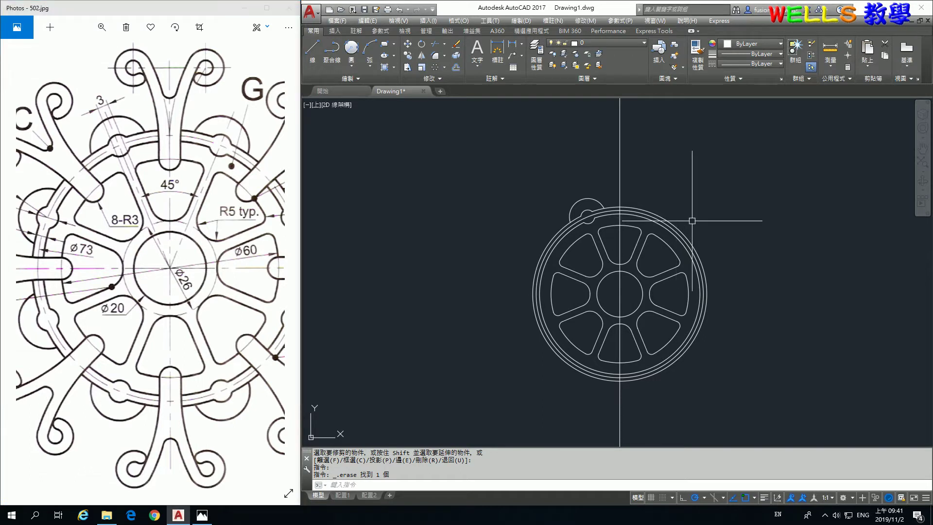
{"action": "scroll", "coordinate": [687, 156], "scroll_direction": "up", "scroll_amount": 2}
{"action": "scroll", "coordinate": [646, 223], "scroll_direction": "up", "scroll_amount": 1}
Draw a radius-3 circle on the vertical centre line at the top of the wheel
{"action": "type", "text": "c"}
{"action": "key", "text": "Return"}
{"action": "scroll", "coordinate": [511, 209], "scroll_direction": "up", "scroll_amount": 2}
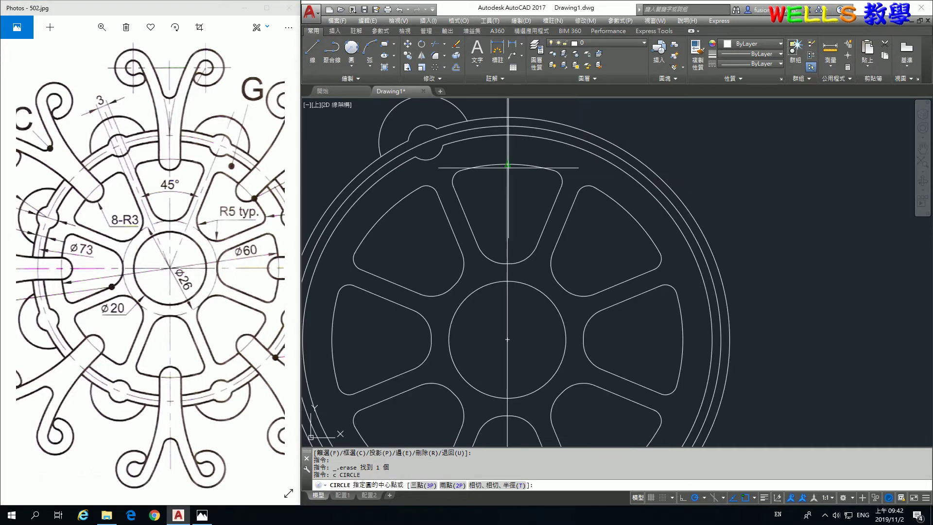
{"action": "left_click", "coordinate": [507, 163]}
{"action": "key", "text": "Return"}
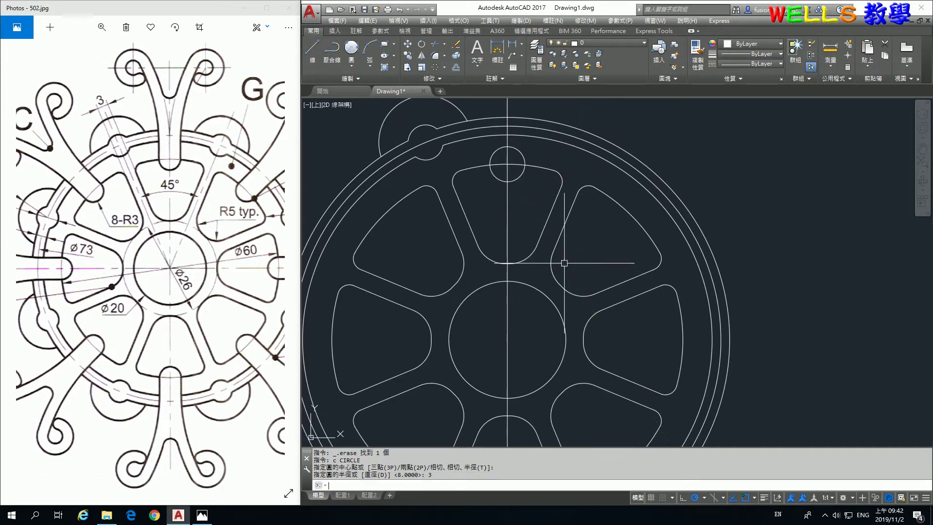
{"action": "scroll", "coordinate": [89, 232], "scroll_direction": "up", "scroll_amount": 3}
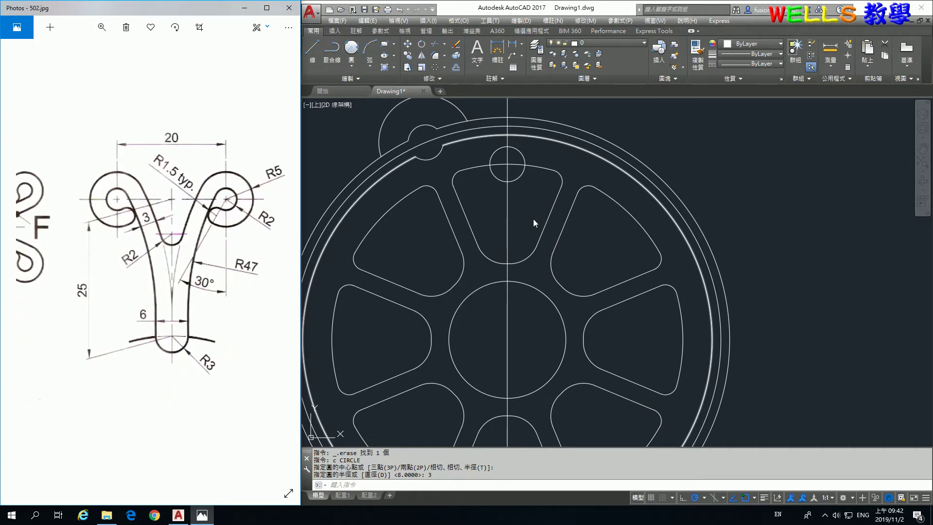
{"action": "middle_click_drag", "start_coordinate": [532, 217], "coordinate": [520, 257]}
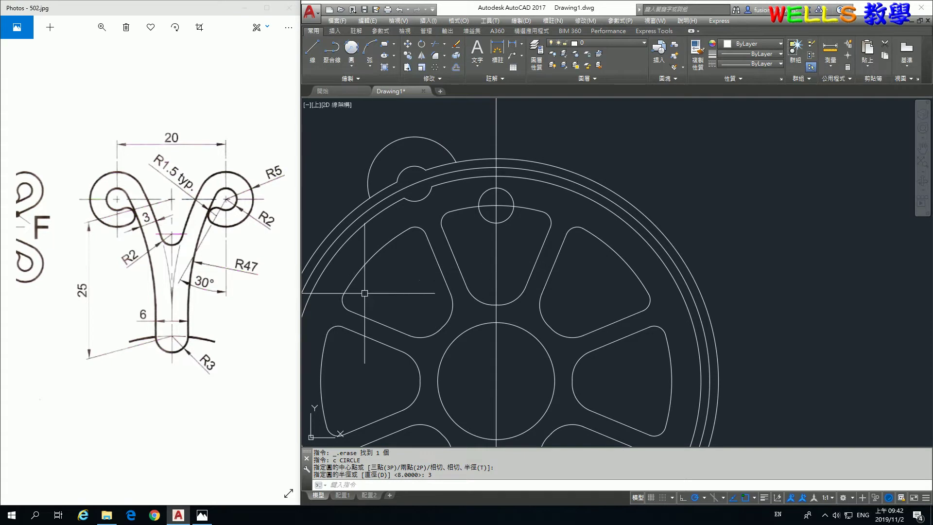
Draw a vertical line upward from the radius-3 circle's right edge
{"action": "type", "text": "l"}
{"action": "key", "text": "Return"}
{"action": "scroll", "coordinate": [515, 199], "scroll_direction": "up", "scroll_amount": 2}
{"action": "scroll", "coordinate": [515, 234], "scroll_direction": "up", "scroll_amount": 1}
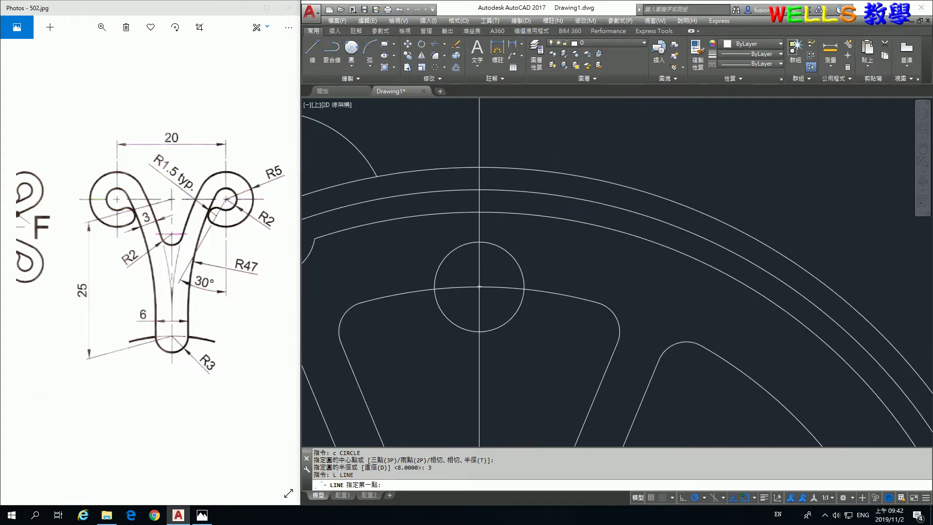
{"action": "left_click", "coordinate": [523, 287]}
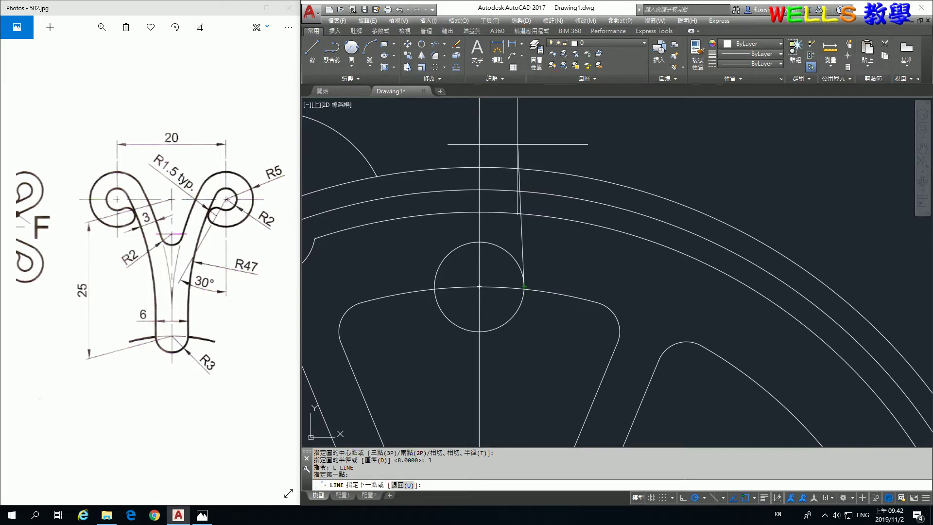
{"action": "middle_click_drag", "start_coordinate": [517, 145], "coordinate": [523, 265]}
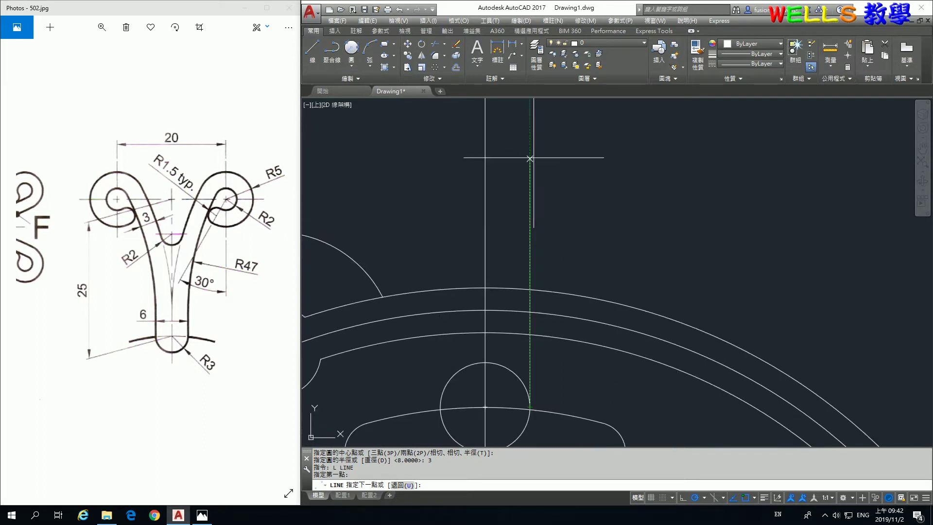
{"action": "left_click", "coordinate": [529, 130]}
{"action": "key", "text": "Escape"}
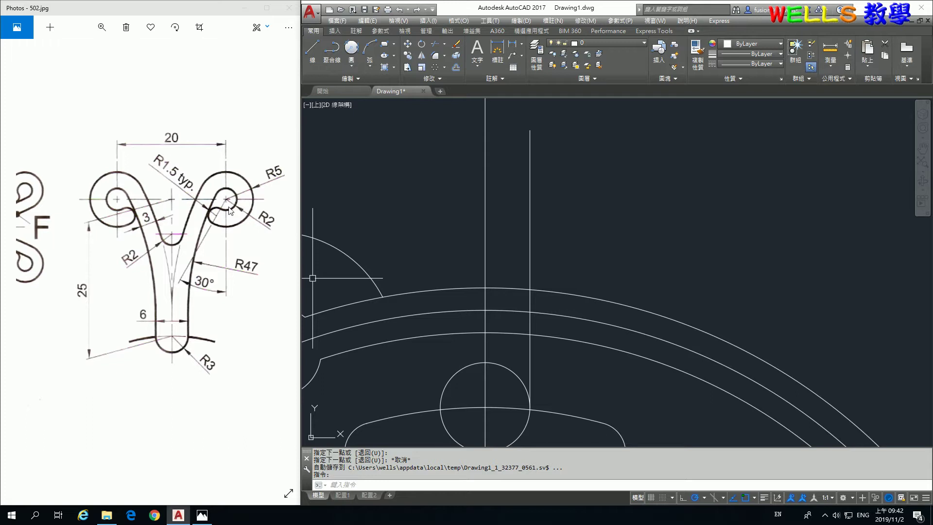
Check the reference figure, then start a circle tracked from the bottom circle's base point
{"action": "left_click", "coordinate": [119, 259]}
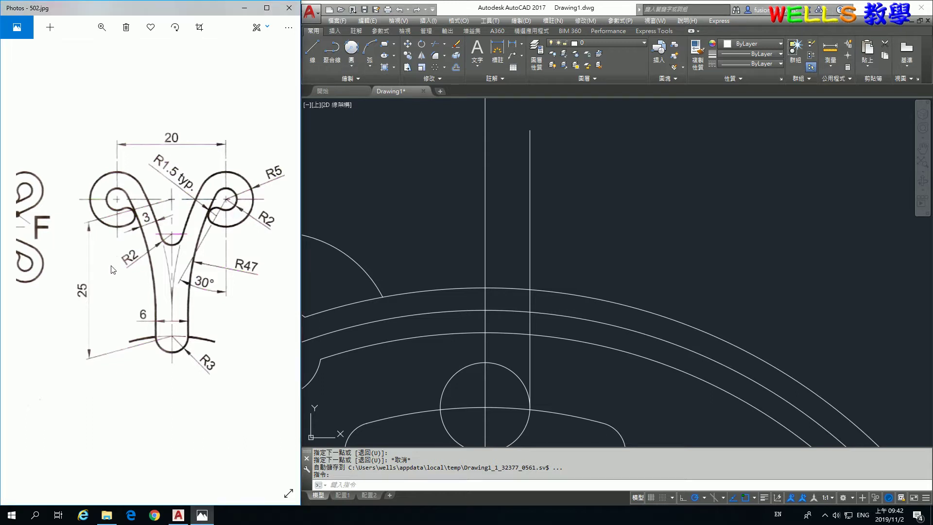
{"action": "scroll", "coordinate": [123, 285], "scroll_direction": "down", "scroll_amount": 1}
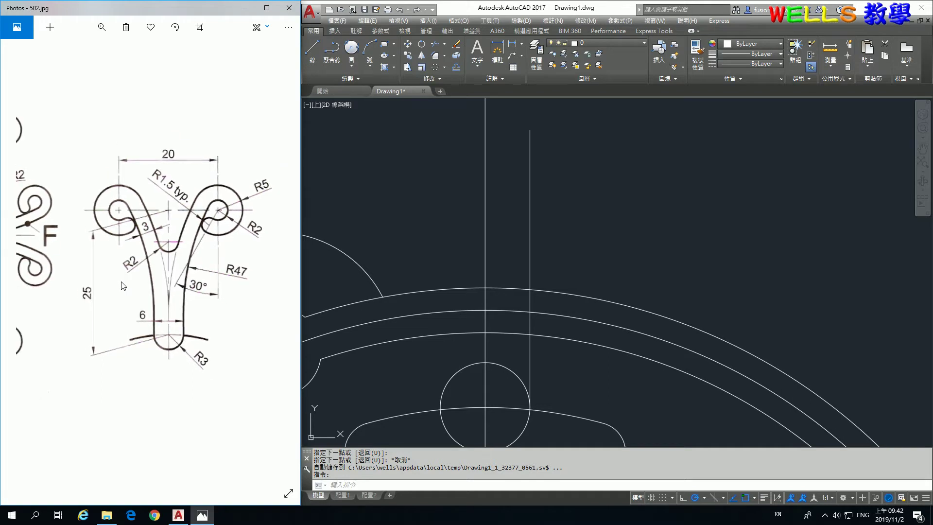
{"action": "scroll", "coordinate": [123, 285], "scroll_direction": "down", "scroll_amount": 2}
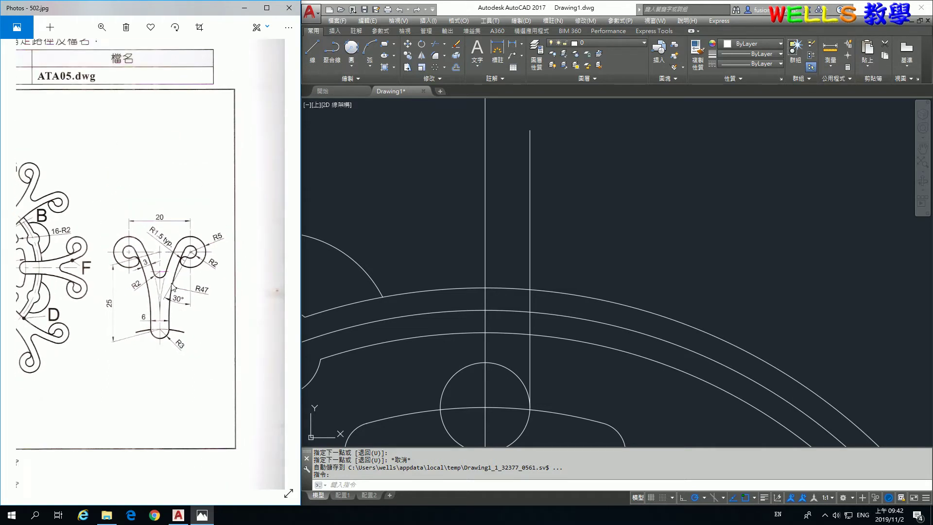
{"action": "scroll", "coordinate": [123, 286], "scroll_direction": "up", "scroll_amount": 2}
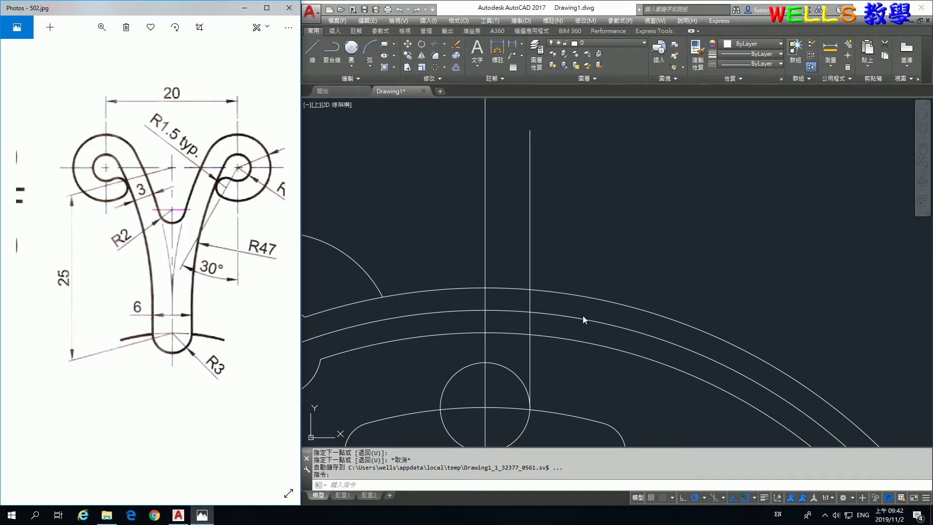
{"action": "left_click", "coordinate": [577, 267]}
{"action": "type", "text": "c"}
{"action": "key", "text": "Return"}
{"action": "type", "text": "k"}
{"action": "key", "text": "Return"}
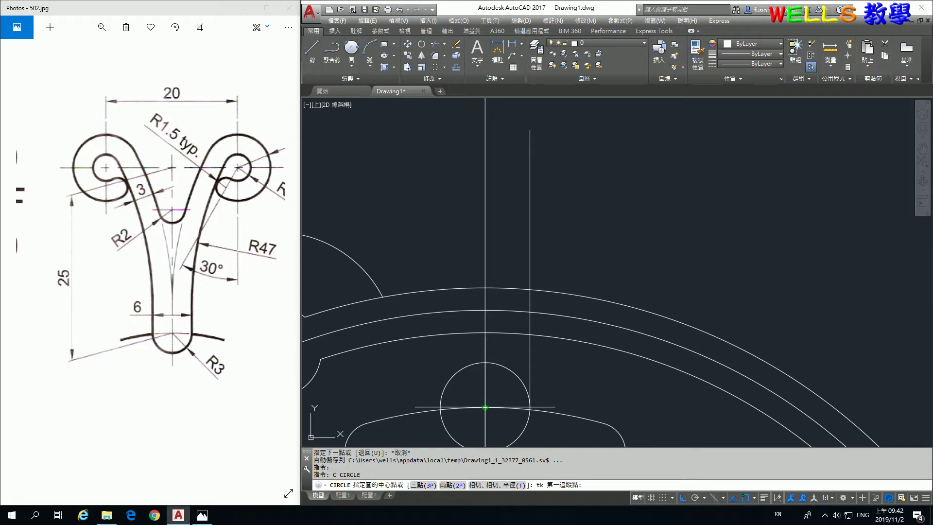
{"action": "left_click", "coordinate": [485, 407]}
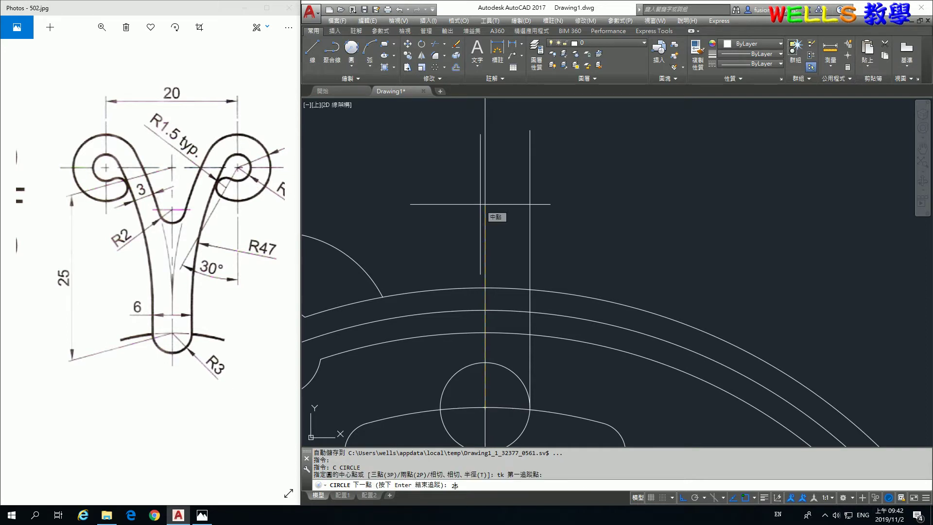
Place an R5 circle centred 25 up and 10 right of the tracked base point
{"action": "type", "text": "5"}
{"action": "key", "text": "Return"}
{"action": "scroll", "coordinate": [499, 261], "scroll_direction": "down", "scroll_amount": 5}
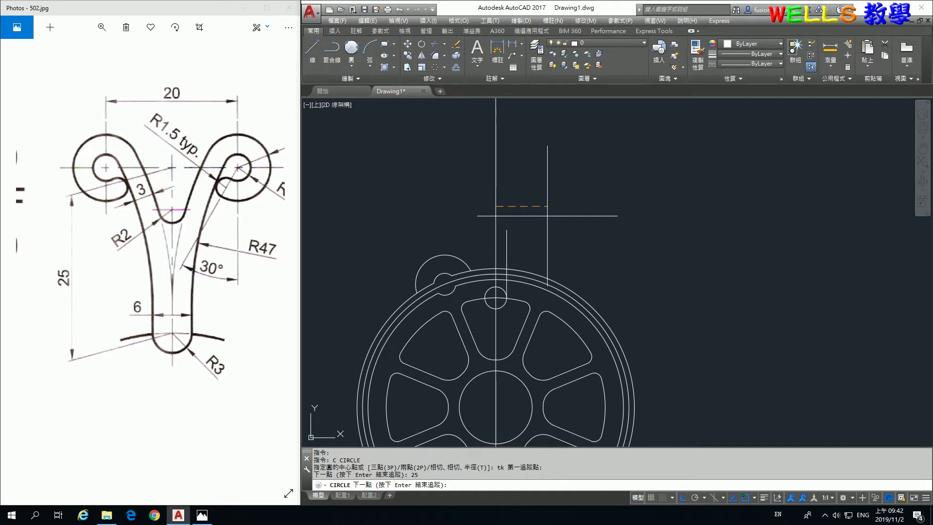
{"action": "key", "text": "Return"}
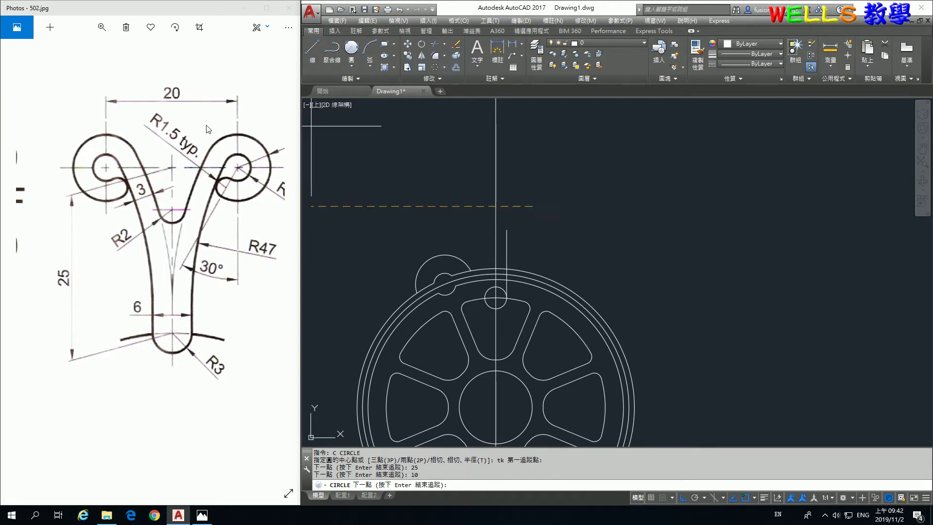
{"action": "left_click_drag", "start_coordinate": [232, 140], "coordinate": [105, 161]}
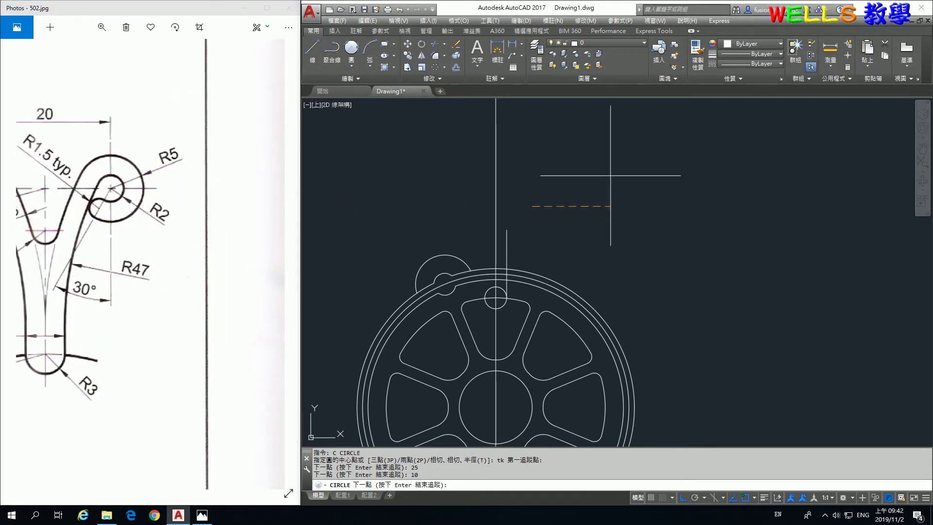
{"action": "key", "text": "Return"}
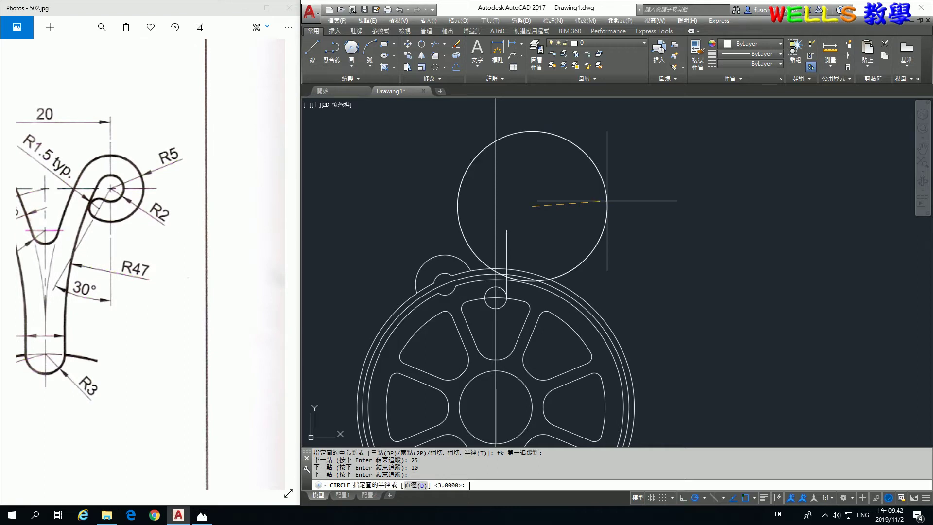
{"action": "type", "text": "5"}
{"action": "key", "text": "Return"}
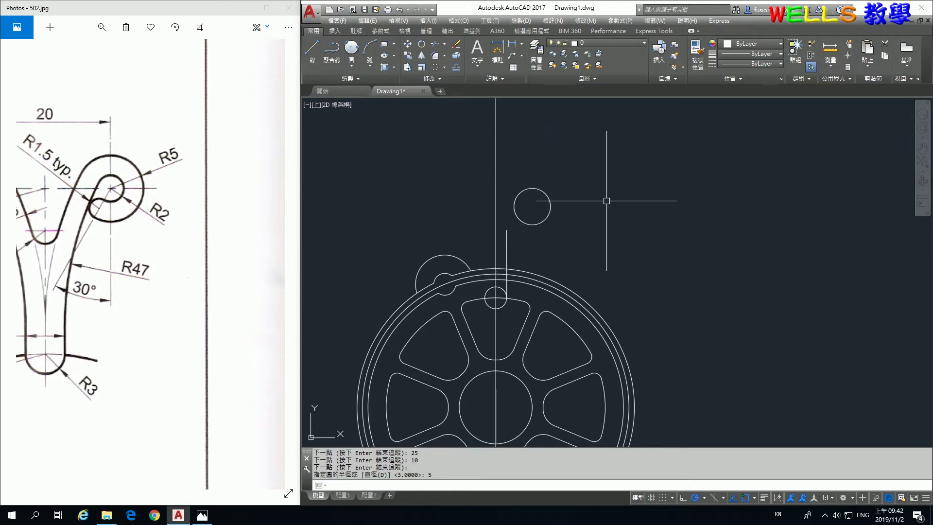
Add a concentric R2 circle at the R5 circle's centre
{"action": "key", "text": "space"}
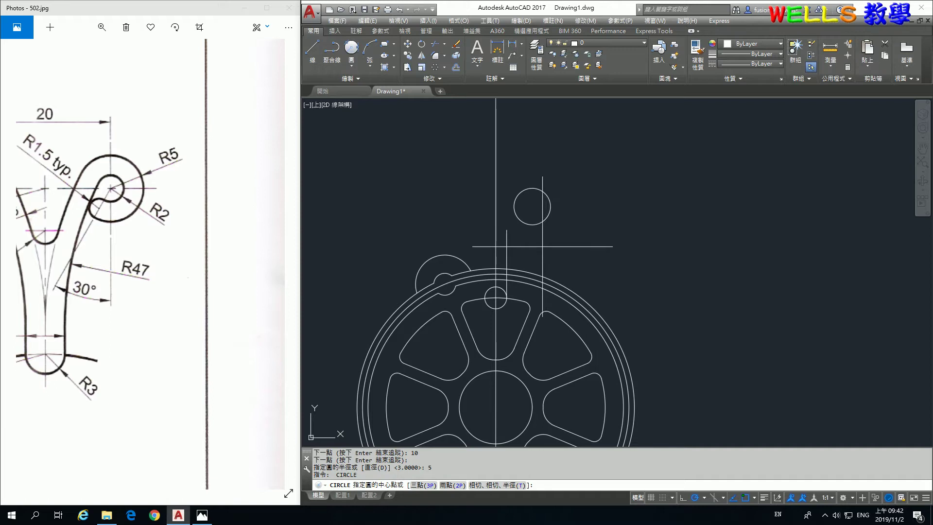
{"action": "scroll", "coordinate": [542, 246], "scroll_direction": "up", "scroll_amount": 2}
{"action": "left_click", "coordinate": [525, 181]}
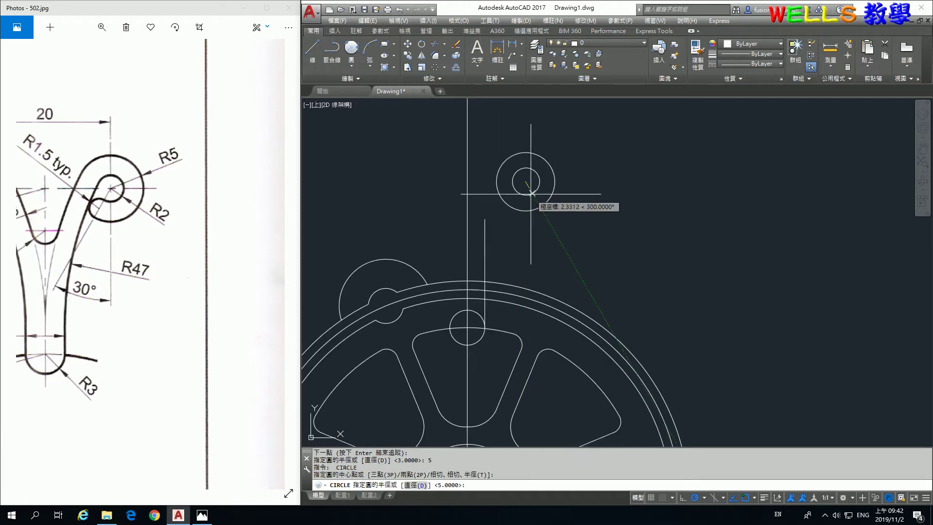
{"action": "type", "text": "2"}
{"action": "key", "text": "Return"}
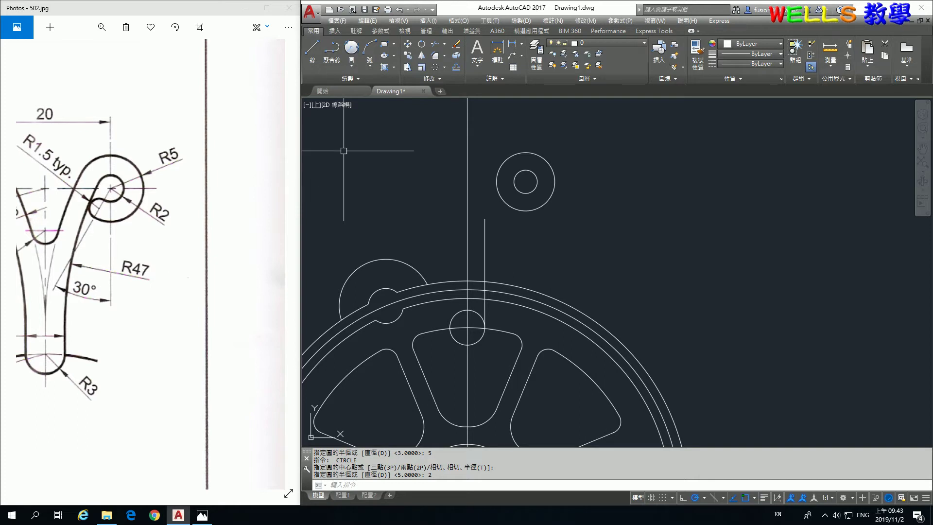
Draw an R47 circle tangent to the R2 circle and the vertical line
{"action": "left_click", "coordinate": [354, 65]}
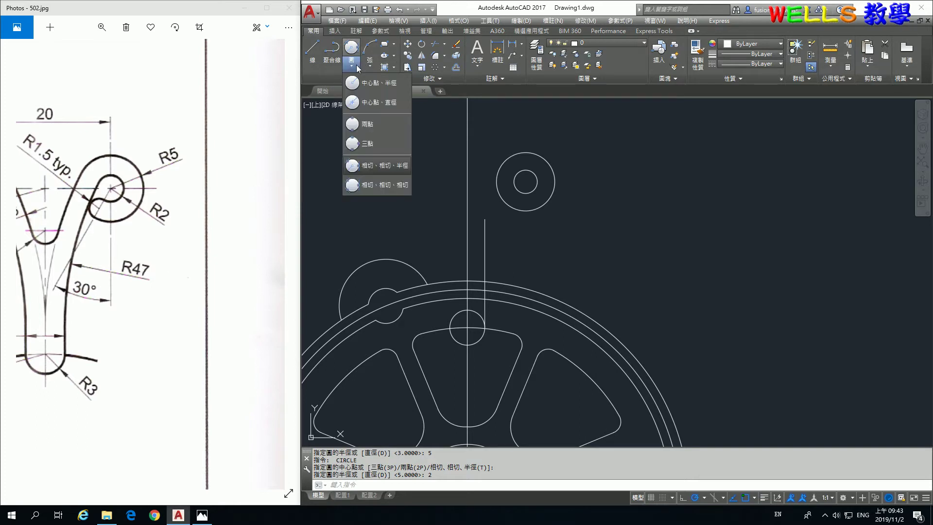
{"action": "left_click", "coordinate": [394, 166]}
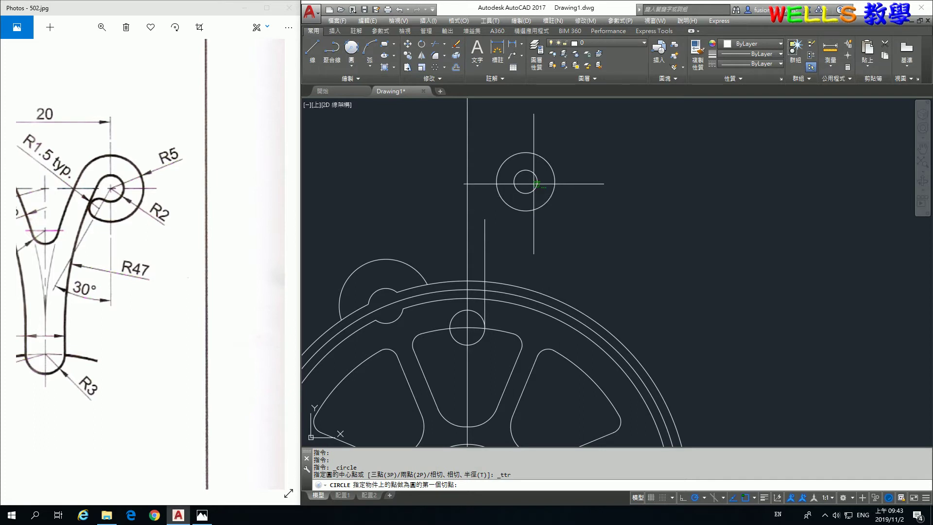
{"action": "left_click", "coordinate": [518, 171]}
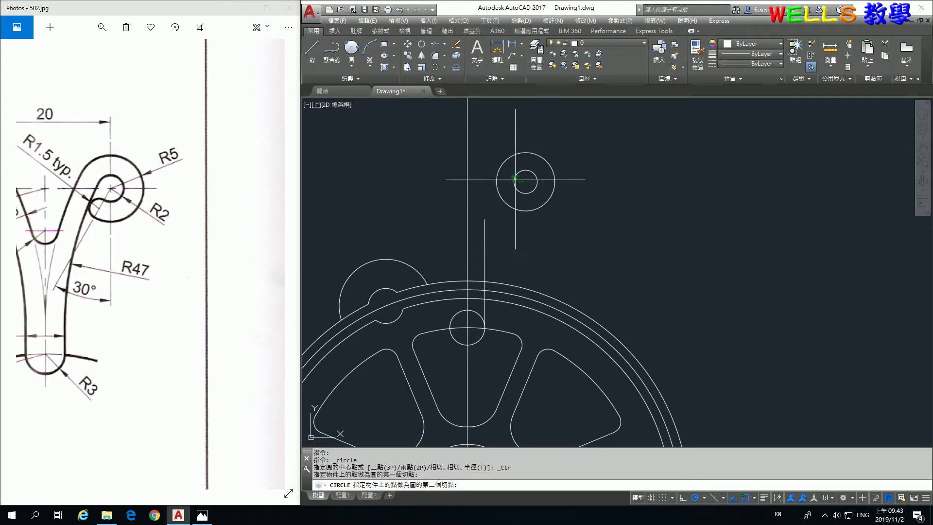
{"action": "left_click", "coordinate": [519, 278]}
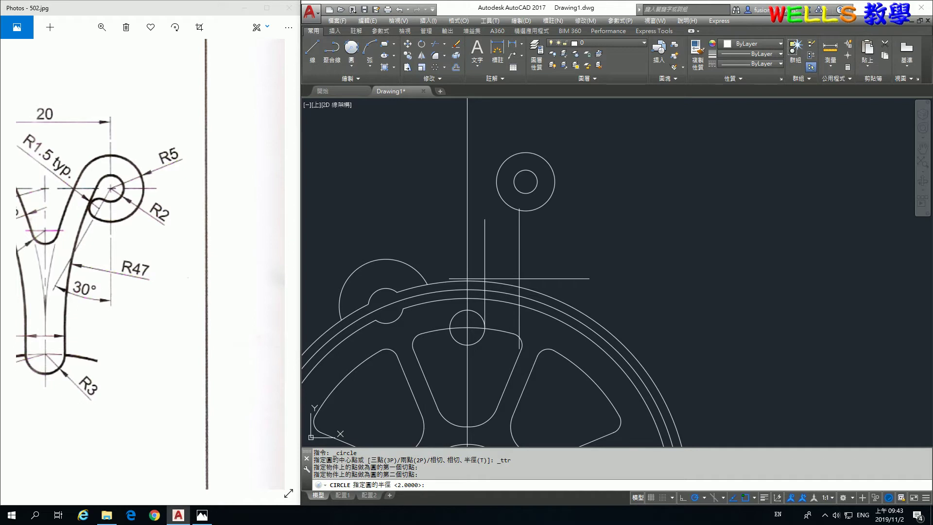
{"action": "type", "text": "47"}
{"action": "key", "text": "Return"}
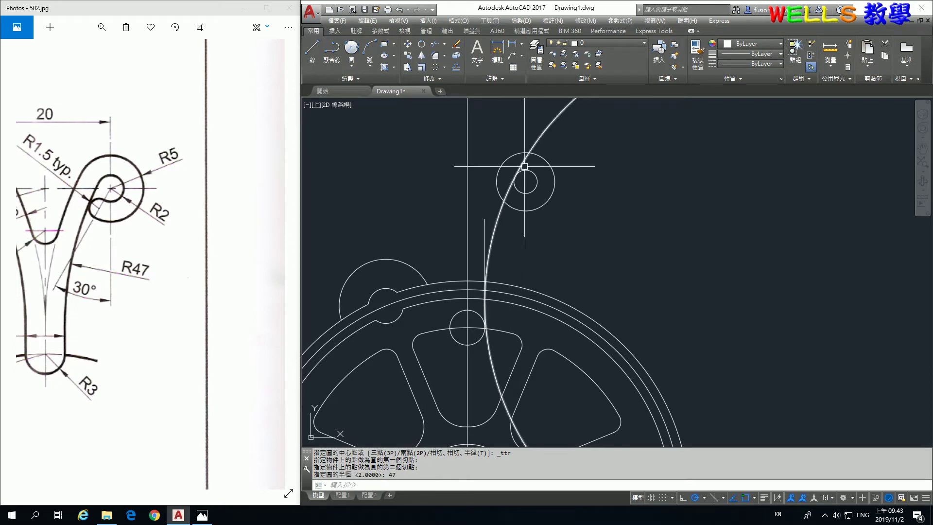
Trim the R47 circle and vertical line back to leave the tangent stem arc
{"action": "type", "text": "tr"}
{"action": "key", "text": "Return"}
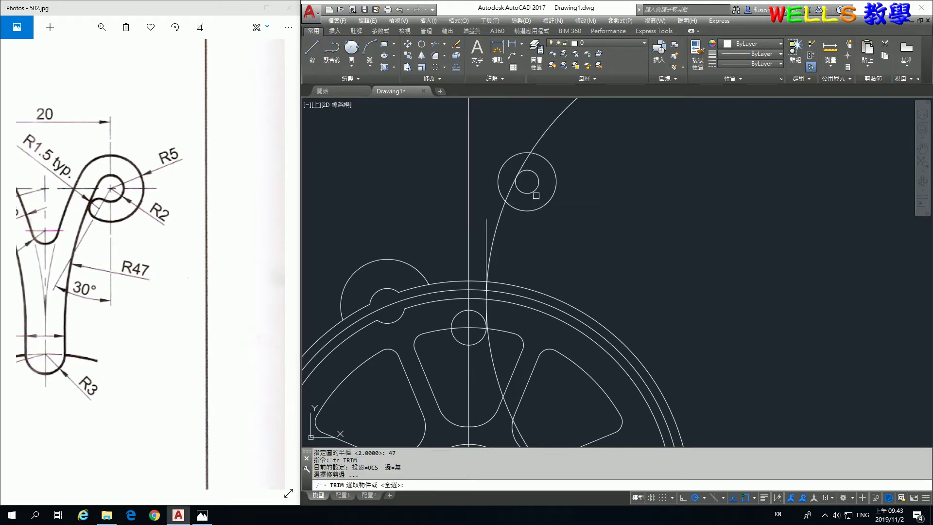
{"action": "left_click", "coordinate": [535, 190]}
{"action": "left_click", "coordinate": [485, 224]}
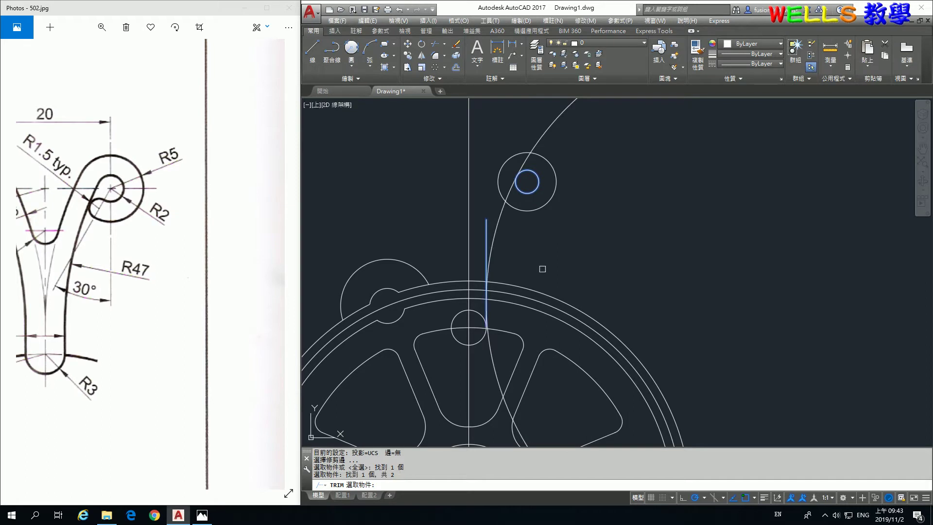
{"action": "left_click", "coordinate": [489, 352]}
{"action": "key", "text": "Return"}
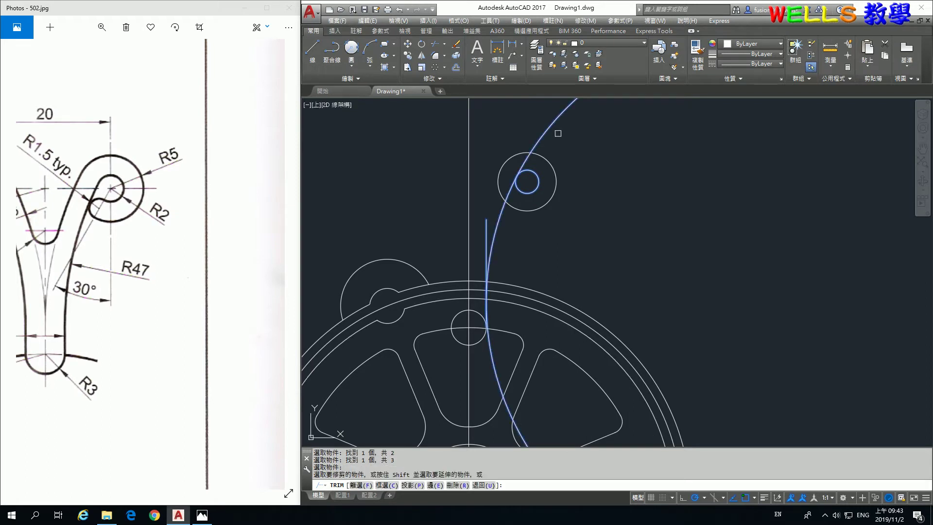
{"action": "left_click", "coordinate": [545, 139]}
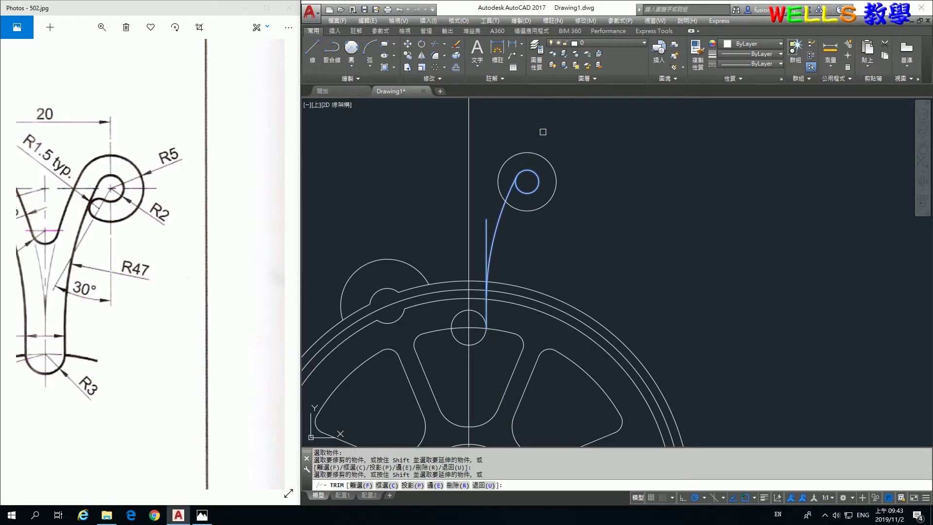
{"action": "left_click", "coordinate": [486, 238]}
{"action": "scroll", "coordinate": [485, 301], "scroll_direction": "up", "scroll_amount": 5}
{"action": "scroll", "coordinate": [500, 304], "scroll_direction": "down", "scroll_amount": 5}
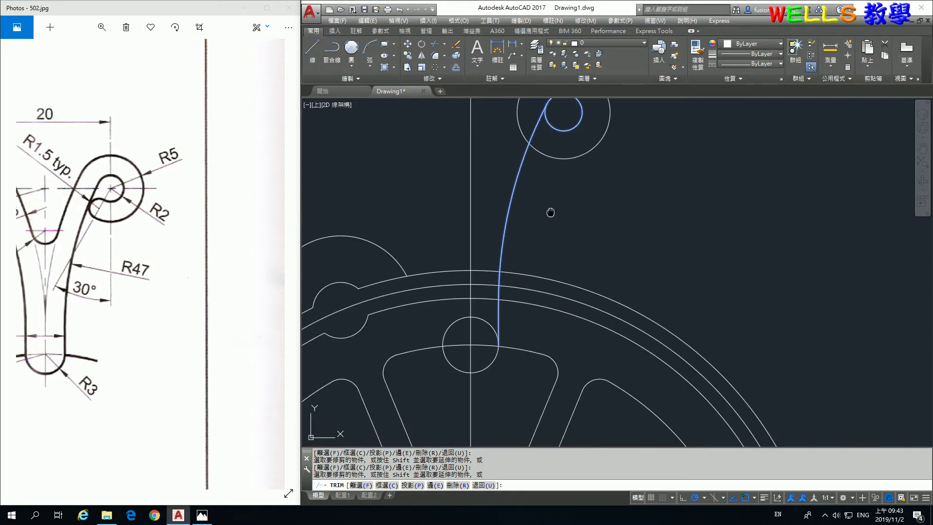
{"action": "left_click", "coordinate": [531, 285]}
{"action": "middle_click_drag", "start_coordinate": [544, 320], "coordinate": [571, 280]}
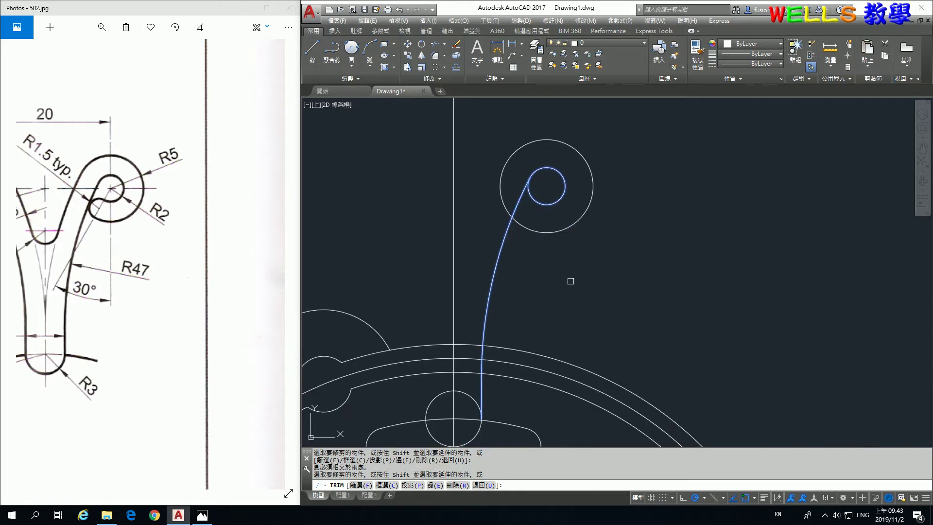
{"action": "key", "text": "Return"}
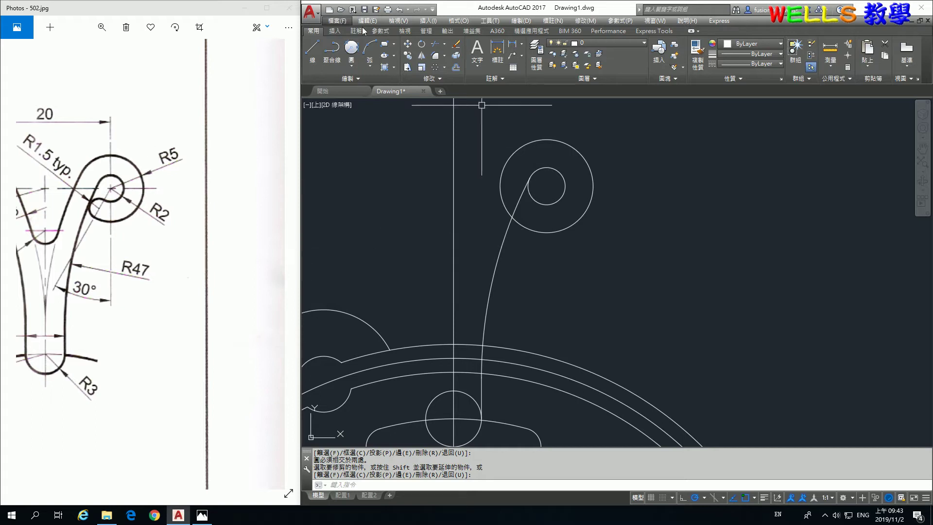
Draw a 60° line from the small scroll circles' centre down to the long stem arc
{"action": "left_click", "coordinate": [314, 51]}
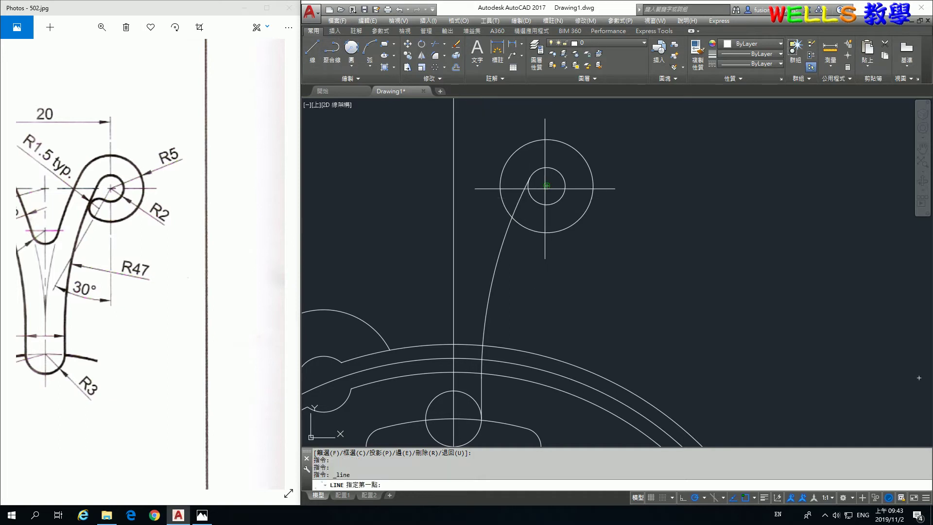
{"action": "left_click", "coordinate": [546, 186]}
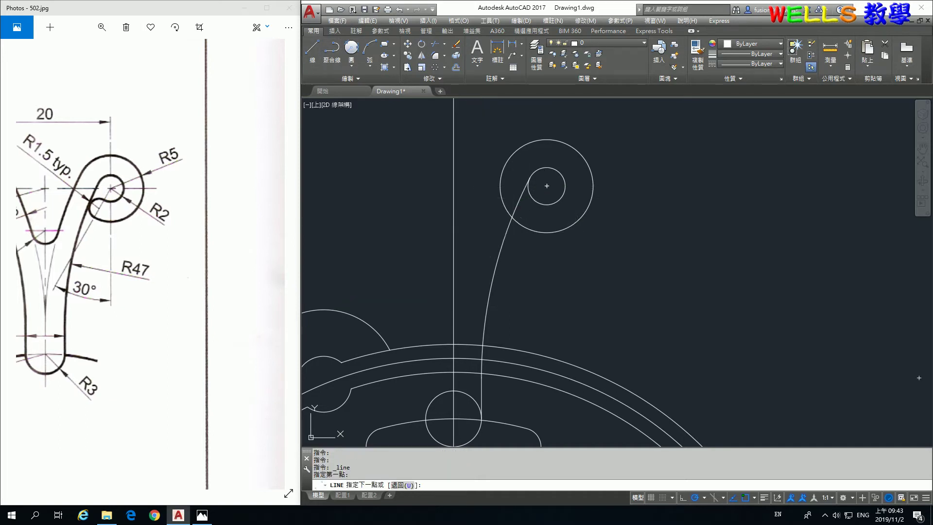
{"action": "key", "text": "F8"}
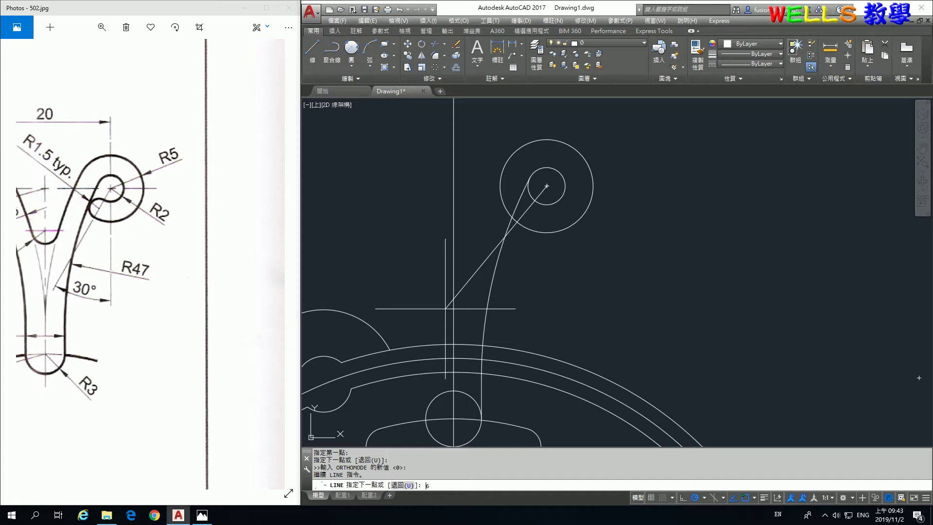
{"action": "type", "text": "0"}
{"action": "key", "text": "Return"}
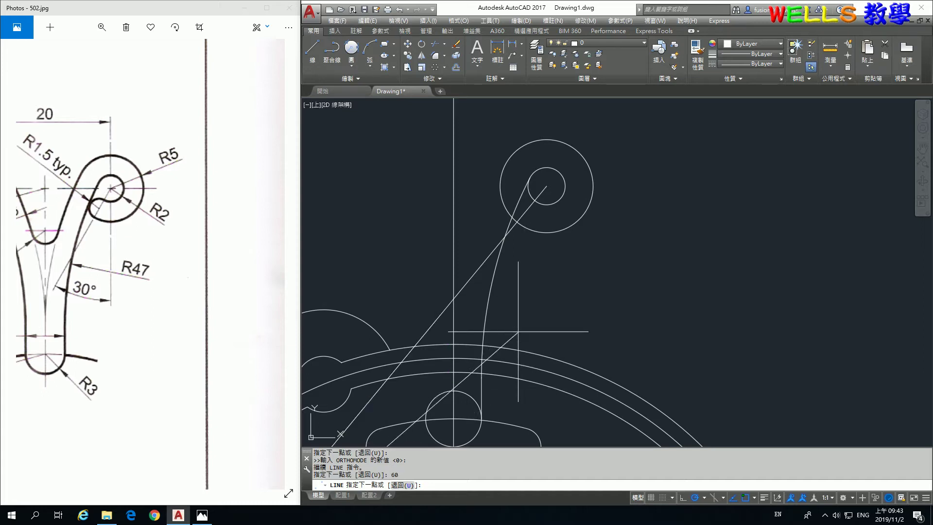
{"action": "type", "text": "u"}
{"action": "key", "text": "Return"}
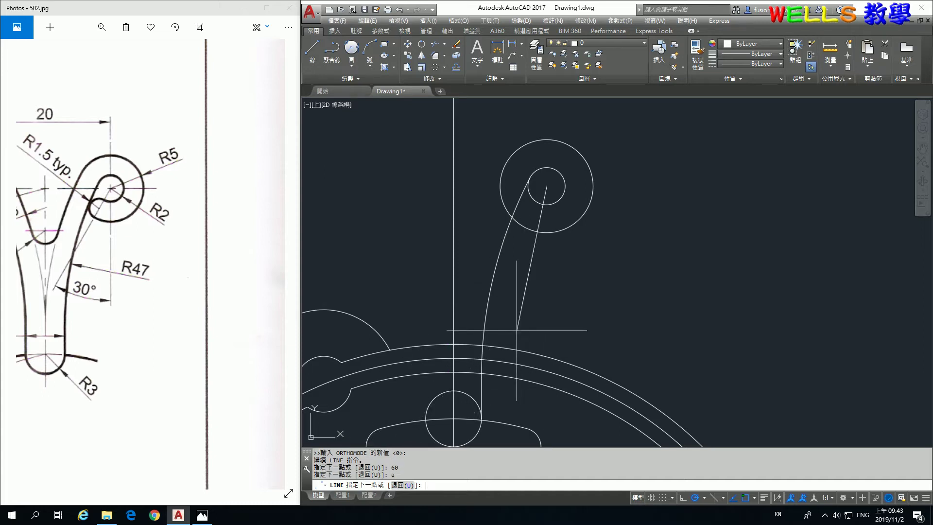
{"action": "key", "text": "Return"}
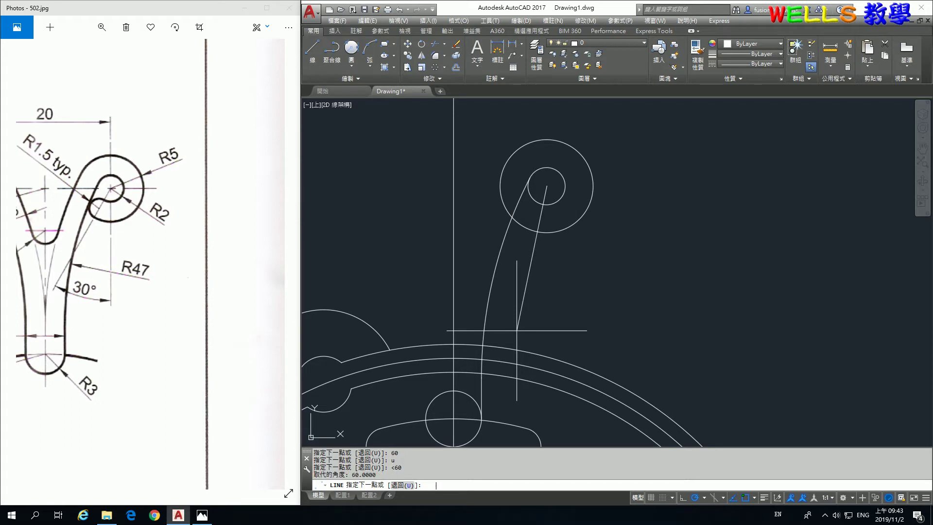
{"action": "left_click", "coordinate": [475, 291]}
{"action": "key", "text": "Return"}
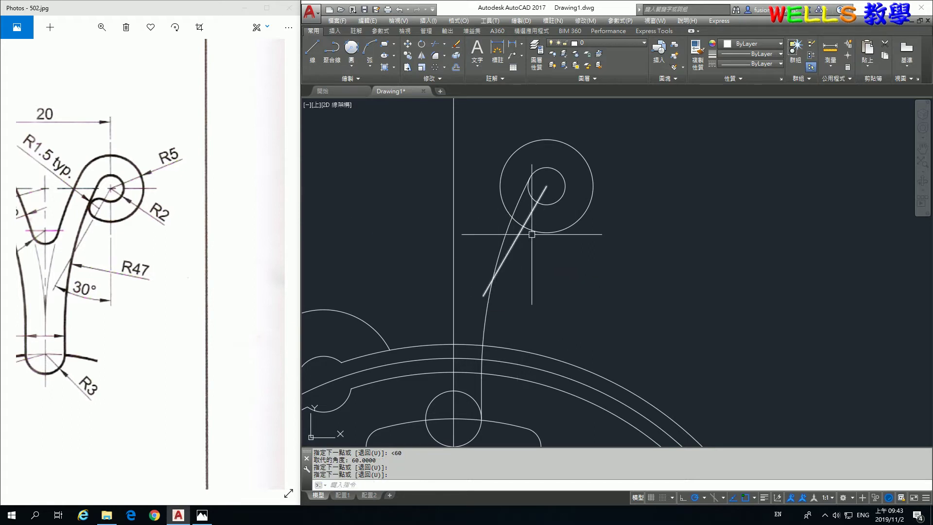
{"action": "middle_click_drag", "start_coordinate": [556, 226], "coordinate": [544, 261]}
{"action": "scroll", "coordinate": [544, 261], "scroll_direction": "up", "scroll_amount": 4}
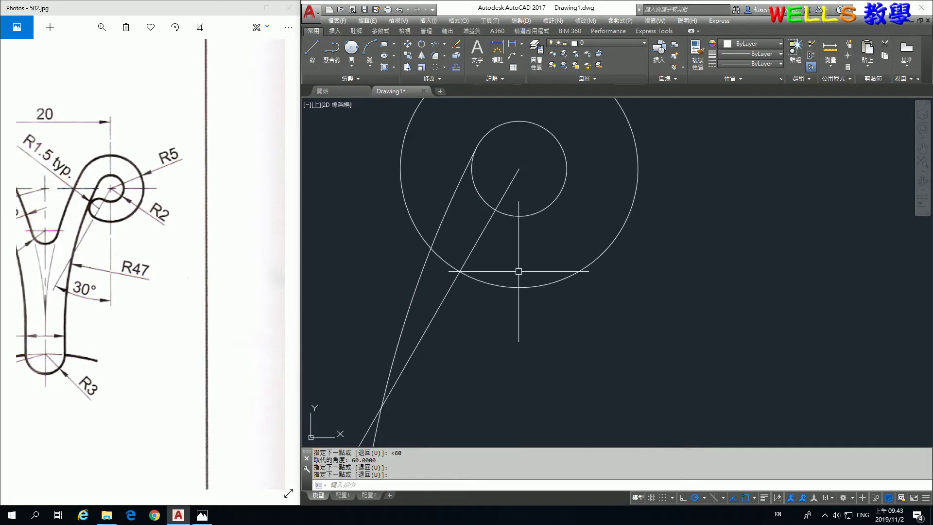
Draw a small 2-point circle on the 60° line and trim its part beyond the line
{"action": "left_click", "coordinate": [359, 65]}
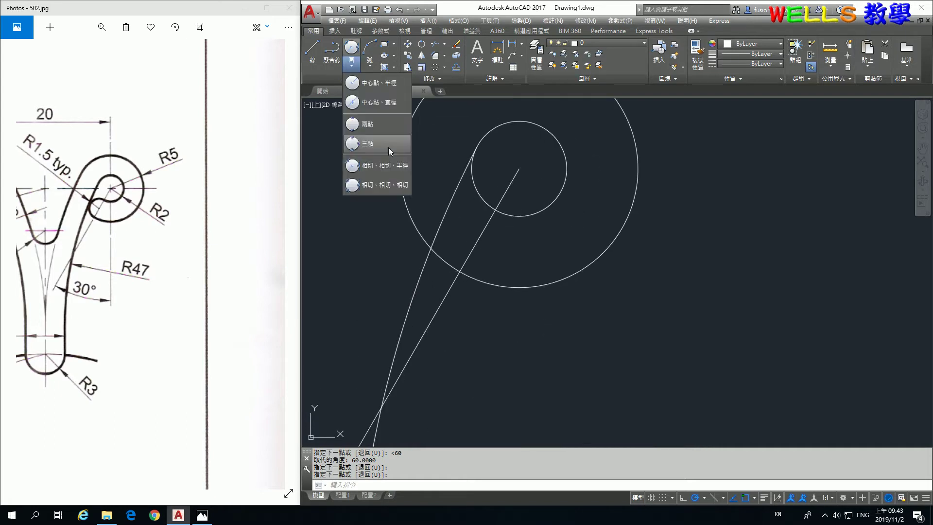
{"action": "left_click", "coordinate": [378, 126]}
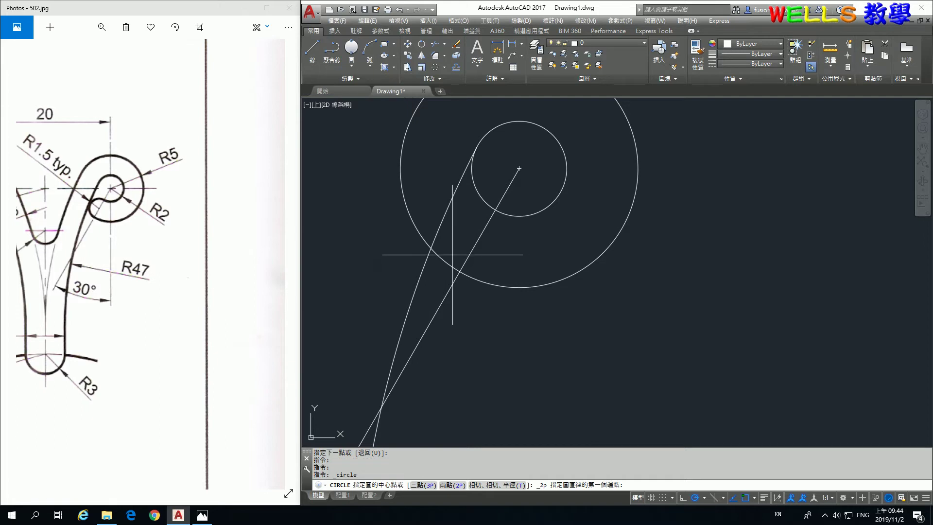
{"action": "left_click", "coordinate": [457, 271]}
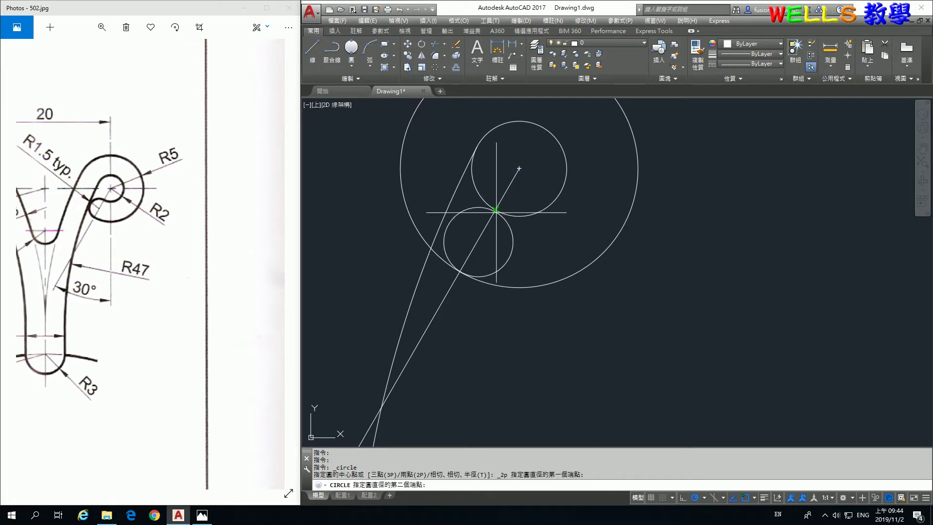
{"action": "left_click", "coordinate": [495, 209]}
{"action": "type", "text": "tr"}
{"action": "key", "text": "Return"}
{"action": "left_click", "coordinate": [479, 238]}
{"action": "key", "text": "Return"}
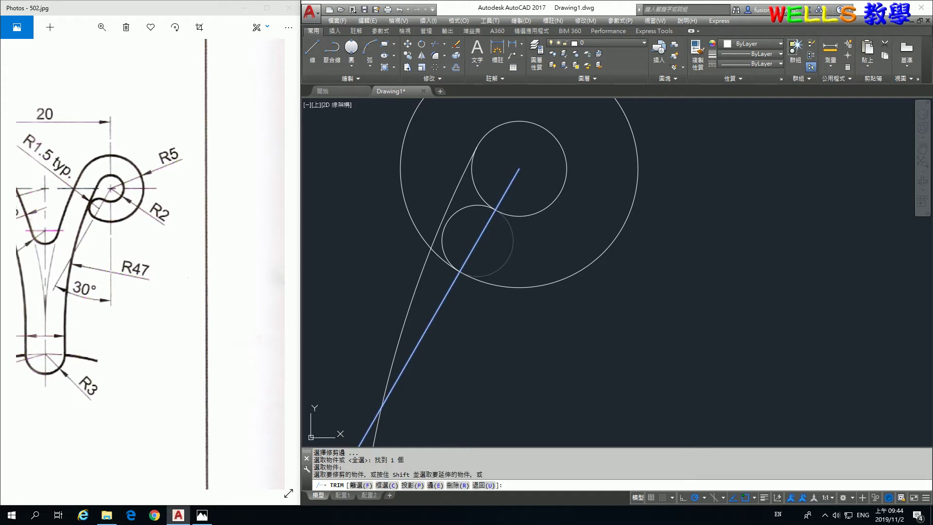
{"action": "left_click", "coordinate": [501, 213]}
{"action": "key", "text": "Return"}
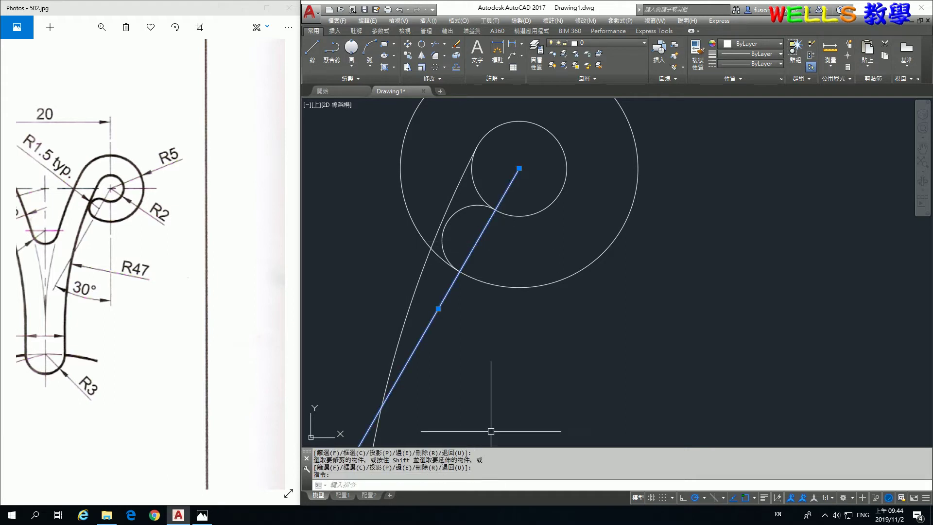
Delete the 60° helper line and trim the circle's leftover arc against the tangent curve
{"action": "key", "text": "Delete"}
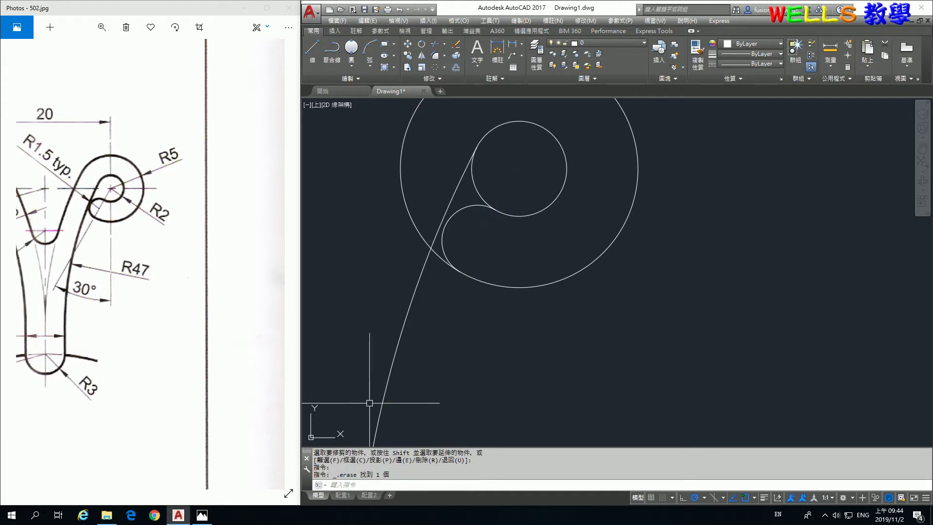
{"action": "middle_click_drag", "start_coordinate": [418, 349], "coordinate": [497, 372]}
{"action": "type", "text": "tr"}
{"action": "key", "text": "Return"}
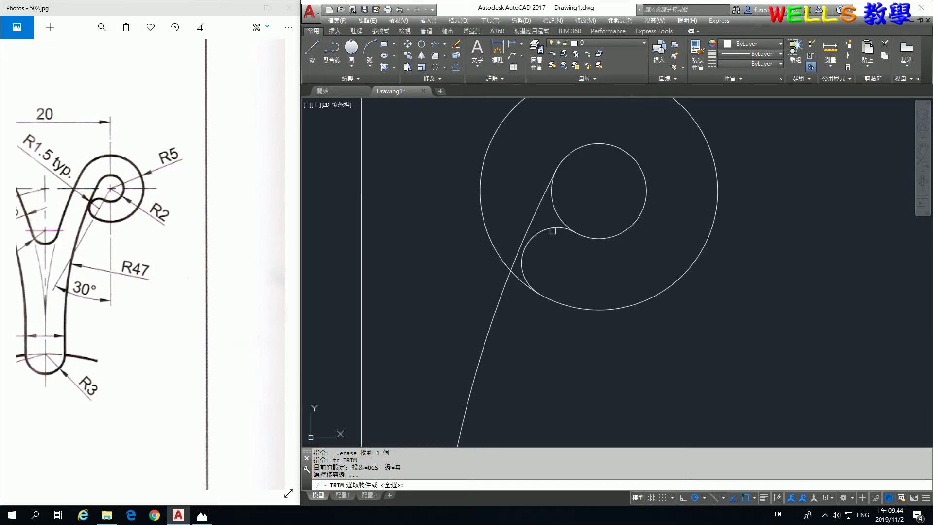
{"action": "left_click", "coordinate": [552, 230]}
{"action": "left_click", "coordinate": [543, 208]}
{"action": "key", "text": "Return"}
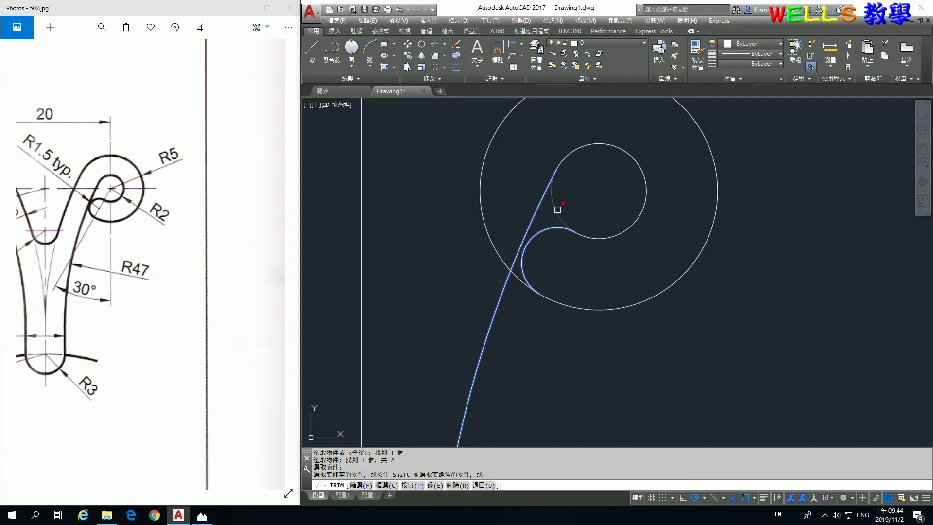
{"action": "left_click", "coordinate": [557, 209]}
{"action": "key", "text": "Return"}
{"action": "scroll", "coordinate": [556, 292], "scroll_direction": "down", "scroll_amount": 4}
{"action": "scroll", "coordinate": [585, 301], "scroll_direction": "down", "scroll_amount": 3}
Offset the long stem curve by 3 units to form the stem's second edge
{"action": "left_click_drag", "start_coordinate": [115, 252], "coordinate": [223, 252]}
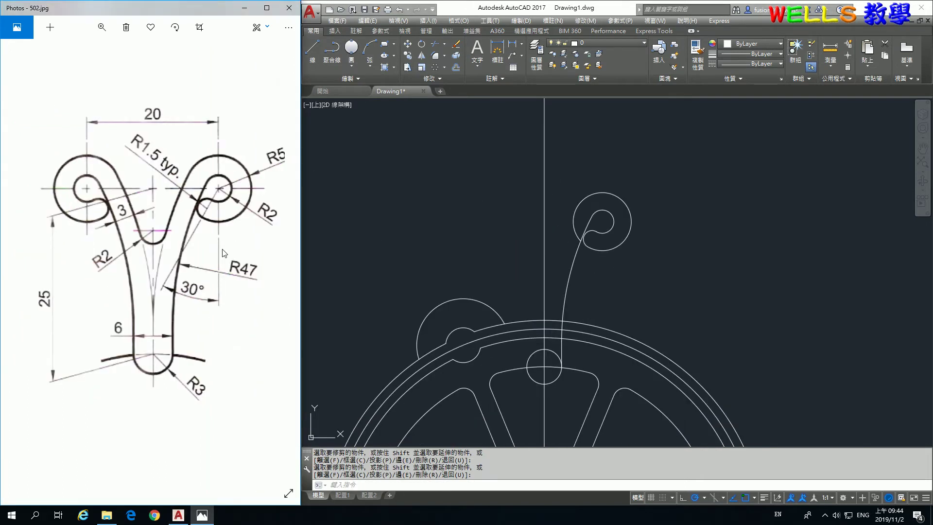
{"action": "left_click", "coordinate": [628, 275]}
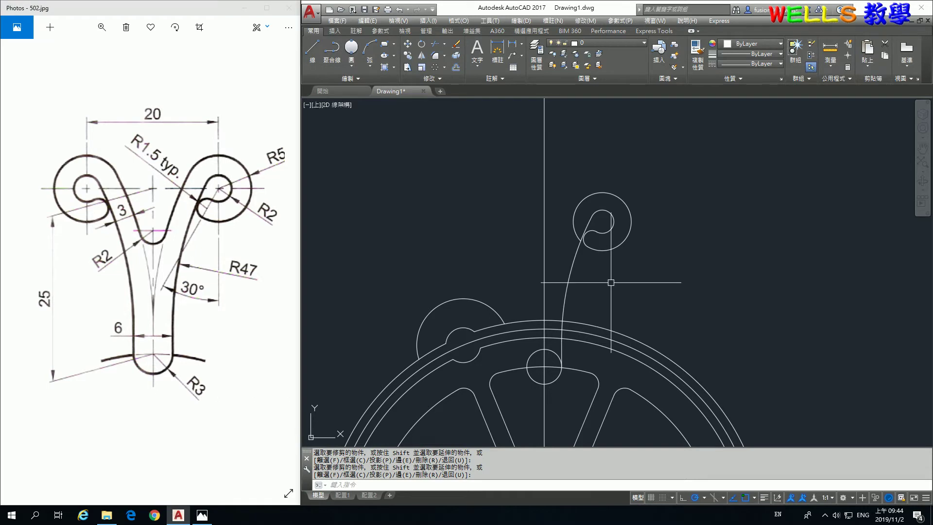
{"action": "type", "text": "o"}
{"action": "key", "text": "Return"}
{"action": "type", "text": "3"}
{"action": "key", "text": "Return"}
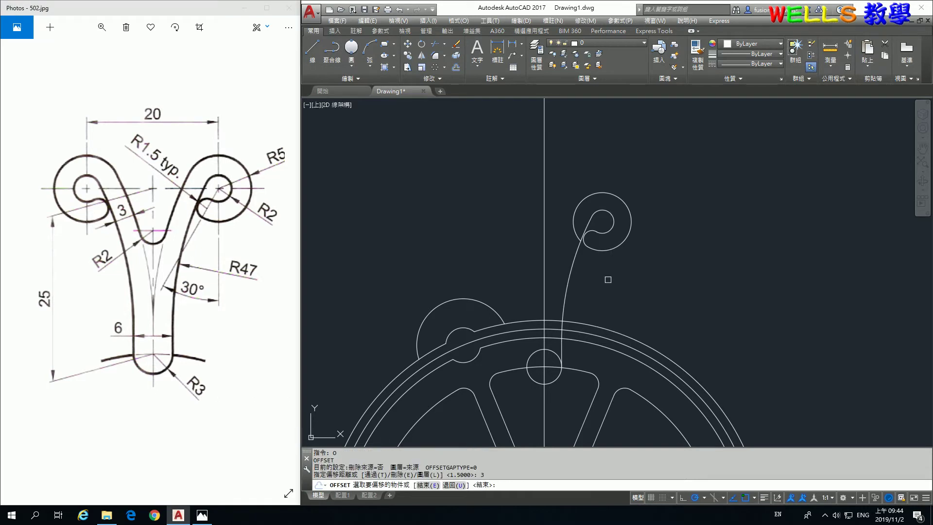
{"action": "left_click", "coordinate": [567, 275]}
{"action": "left_click", "coordinate": [539, 260]}
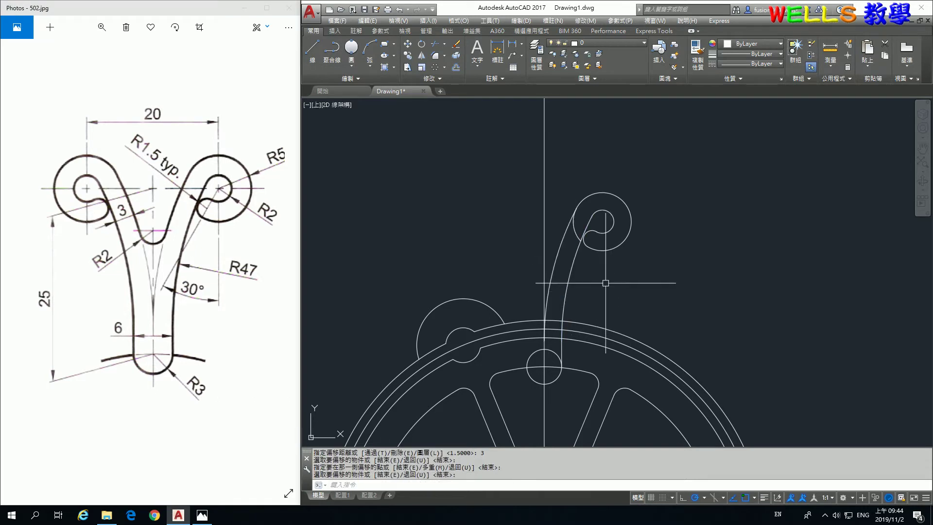
{"action": "middle_click_drag", "start_coordinate": [601, 259], "coordinate": [568, 279]}
Trim the stem curves where they overlap, using the offset and original curves as edges
{"action": "key", "text": "Return"}
{"action": "scroll", "coordinate": [503, 265], "scroll_direction": "up", "scroll_amount": 5}
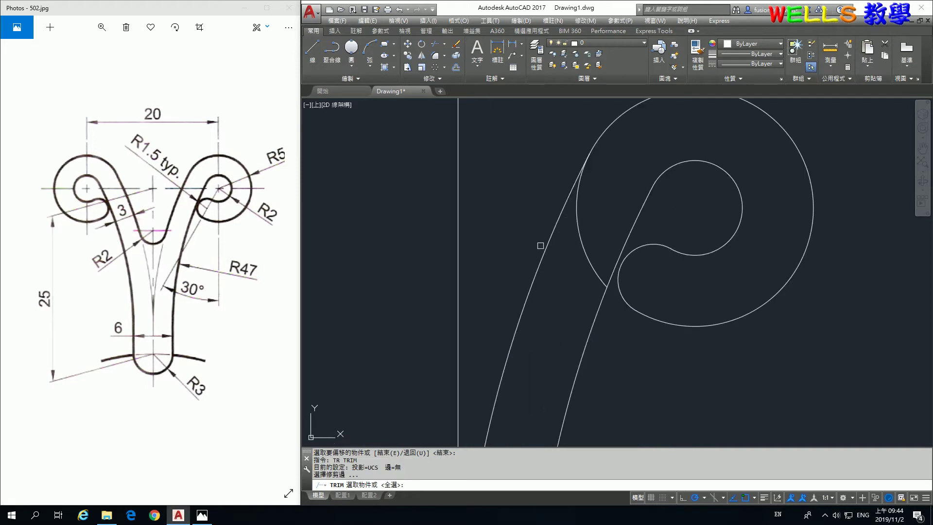
{"action": "left_click", "coordinate": [541, 249]}
{"action": "left_click", "coordinate": [621, 237]}
{"action": "key", "text": "Return"}
{"action": "key", "text": "Escape"}
{"action": "scroll", "coordinate": [581, 241], "scroll_direction": "down", "scroll_amount": 5}
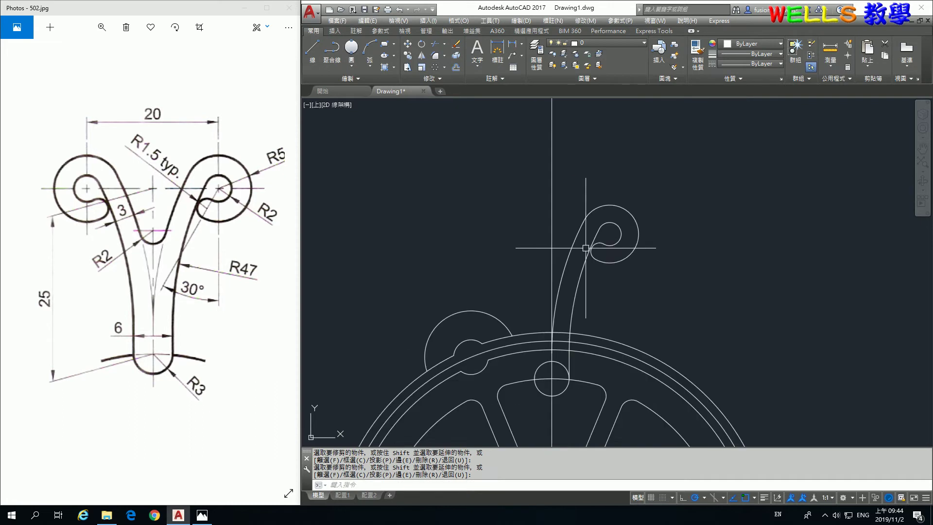
Mirror the curl, stem and right vertical segment across the vertical centreline, keeping the originals
{"action": "left_click", "coordinate": [421, 68]}
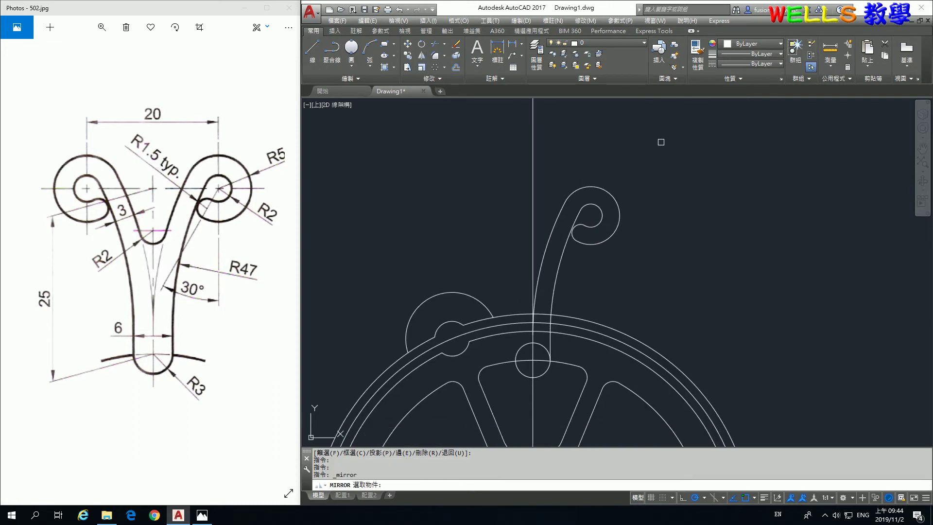
{"action": "left_click", "coordinate": [664, 138]}
{"action": "scroll", "coordinate": [544, 340], "scroll_direction": "up", "scroll_amount": 2}
{"action": "scroll", "coordinate": [544, 340], "scroll_direction": "up", "scroll_amount": 2}
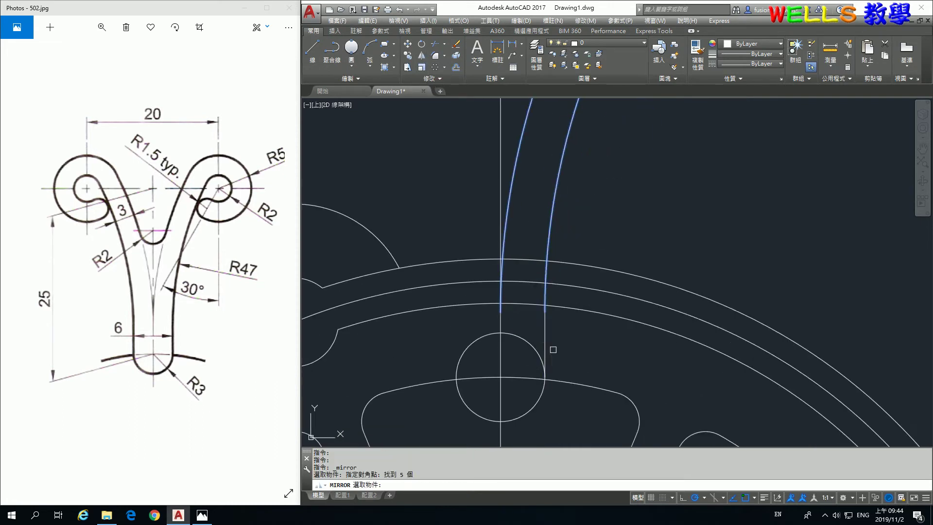
{"action": "left_click", "coordinate": [544, 339]}
{"action": "scroll", "coordinate": [577, 316], "scroll_direction": "down", "scroll_amount": 2}
{"action": "key", "text": "Return"}
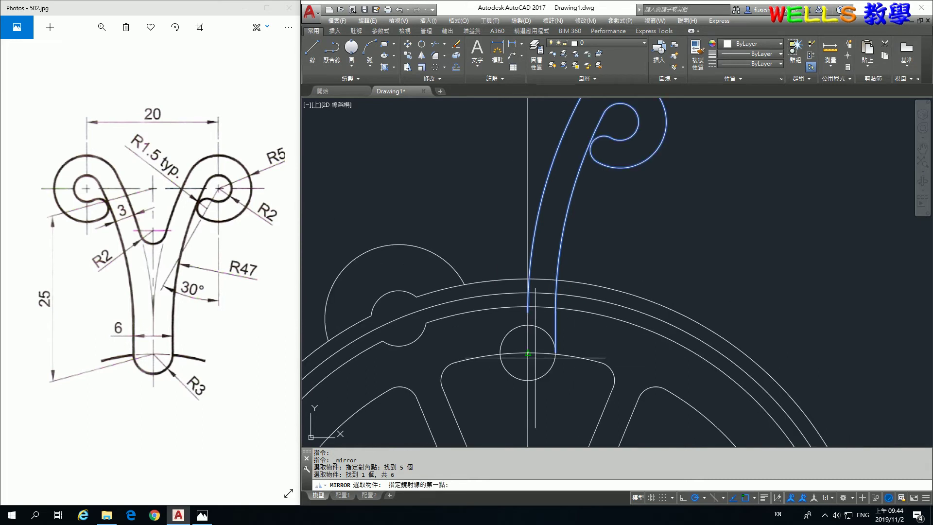
{"action": "left_click", "coordinate": [527, 352]}
{"action": "scroll", "coordinate": [529, 282], "scroll_direction": "up", "scroll_amount": 1}
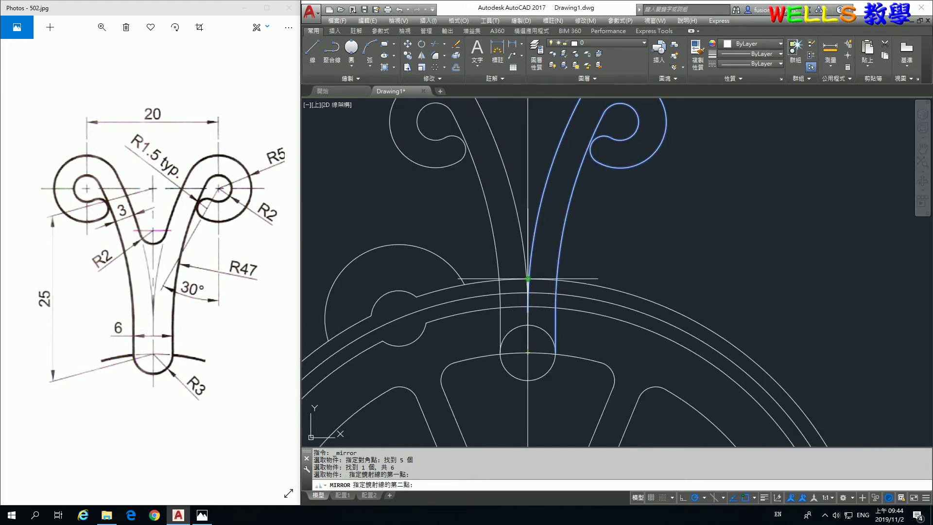
{"action": "scroll", "coordinate": [530, 279], "scroll_direction": "up", "scroll_amount": 2}
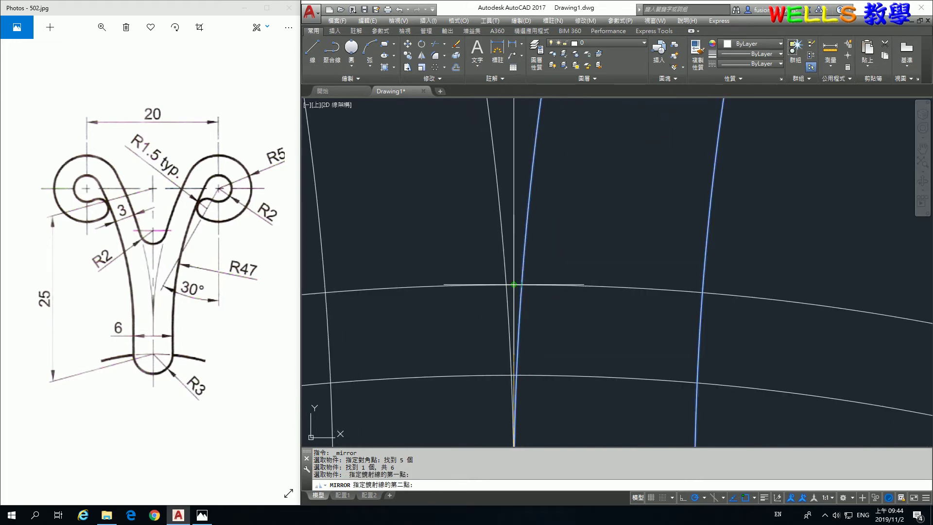
{"action": "left_click", "coordinate": [543, 281]}
{"action": "scroll", "coordinate": [543, 280], "scroll_direction": "down", "scroll_amount": 2}
{"action": "key", "text": "Return"}
{"action": "scroll", "coordinate": [539, 274], "scroll_direction": "down", "scroll_amount": 1}
{"action": "scroll", "coordinate": [563, 291], "scroll_direction": "down", "scroll_amount": 1}
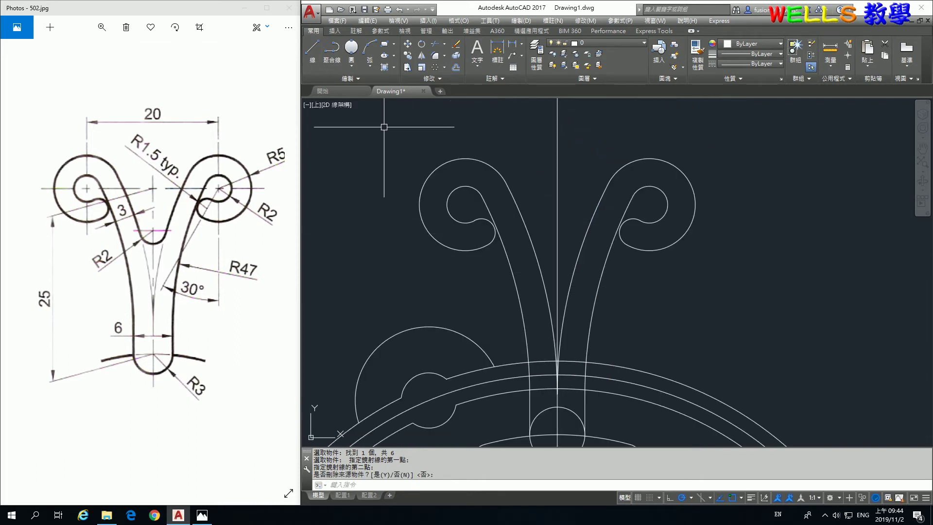
Fillet the Y's left and right inner curves with radius 2
{"action": "type", "text": "f"}
{"action": "key", "text": "Return"}
{"action": "type", "text": "r"}
{"action": "key", "text": "Return"}
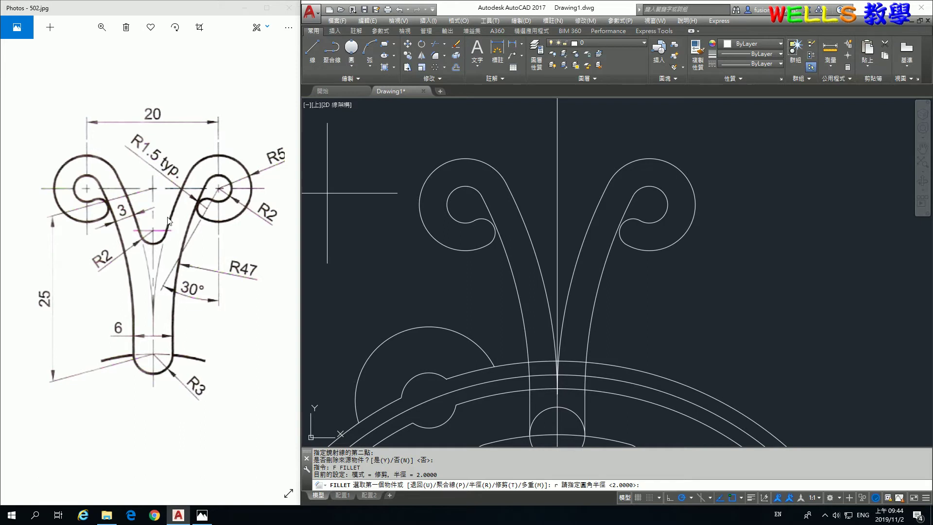
{"action": "type", "text": "2"}
{"action": "key", "text": "Return"}
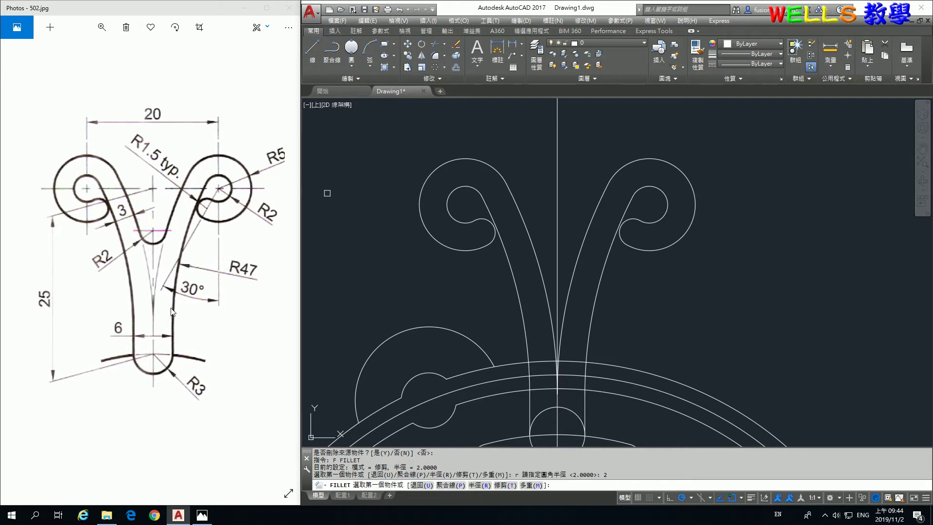
{"action": "left_click", "coordinate": [538, 275]}
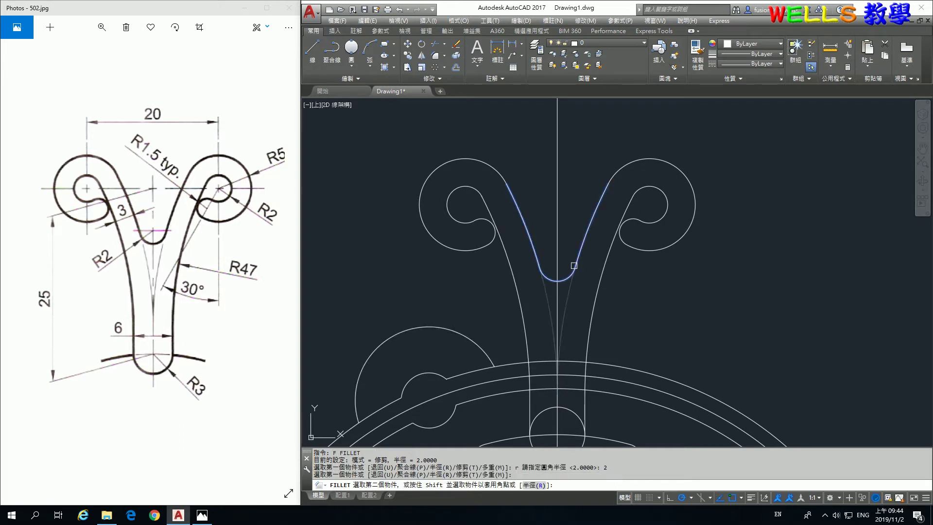
{"action": "left_click", "coordinate": [597, 325]}
{"action": "scroll", "coordinate": [597, 326], "scroll_direction": "down", "scroll_amount": 1}
{"action": "scroll", "coordinate": [584, 270], "scroll_direction": "down", "scroll_amount": 1}
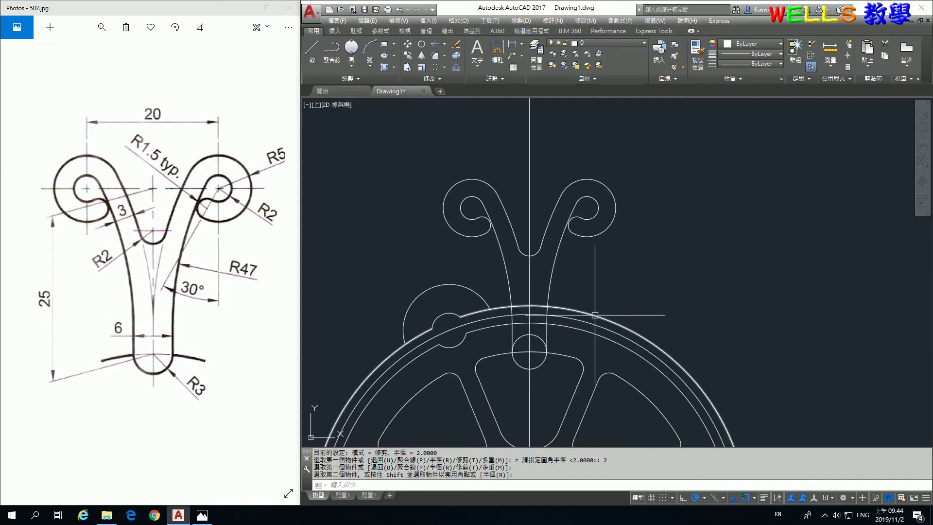
{"action": "key", "text": "Return"}
{"action": "middle_click_drag", "start_coordinate": [569, 323], "coordinate": [569, 305]}
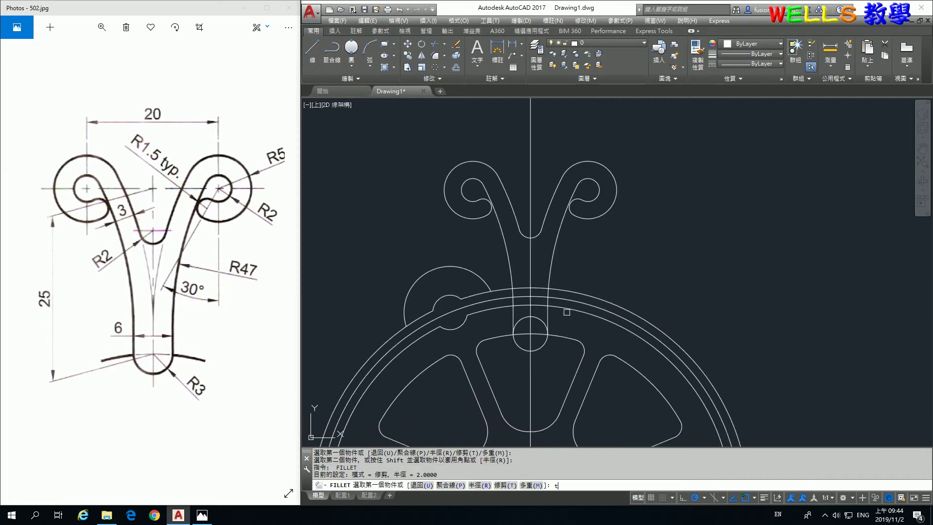
{"action": "type", "text": "r"}
{"action": "key", "text": "Return"}
{"action": "scroll", "coordinate": [564, 318], "scroll_direction": "up", "scroll_amount": 2}
Trim the extra vertical line off the right stem, using the two vertical lines as edges
{"action": "key", "text": "Escape"}
{"action": "key", "text": "Return"}
{"action": "left_click", "coordinate": [538, 311]}
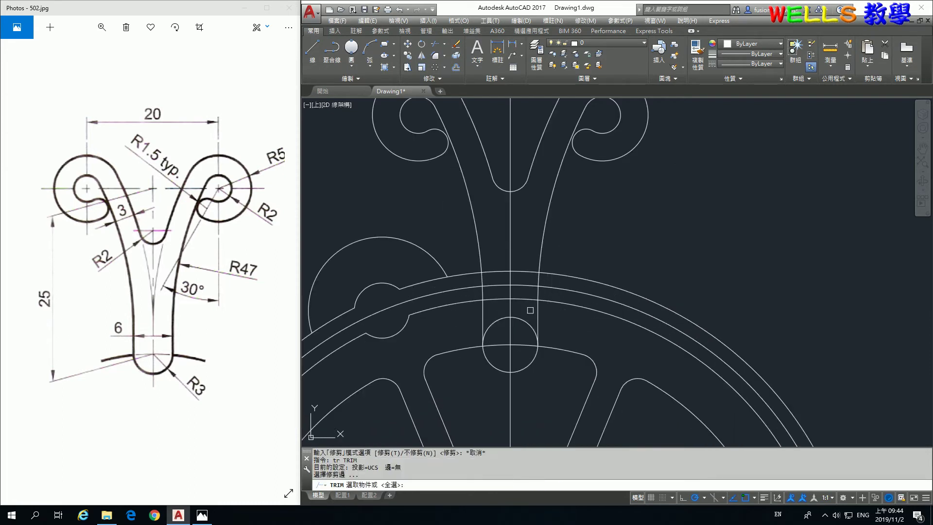
{"action": "left_click", "coordinate": [482, 310]}
{"action": "key", "text": "Return"}
{"action": "left_click", "coordinate": [498, 319]}
{"action": "scroll", "coordinate": [632, 266], "scroll_direction": "down", "scroll_amount": 4}
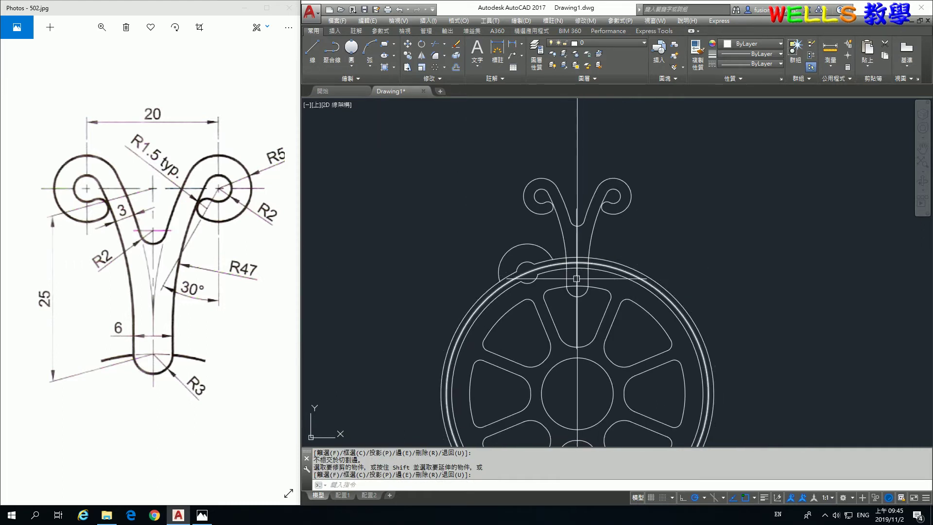
{"action": "scroll", "coordinate": [603, 277], "scroll_direction": "up", "scroll_amount": 2}
{"action": "left_click", "coordinate": [578, 263]}
{"action": "left_click", "coordinate": [157, 296]}
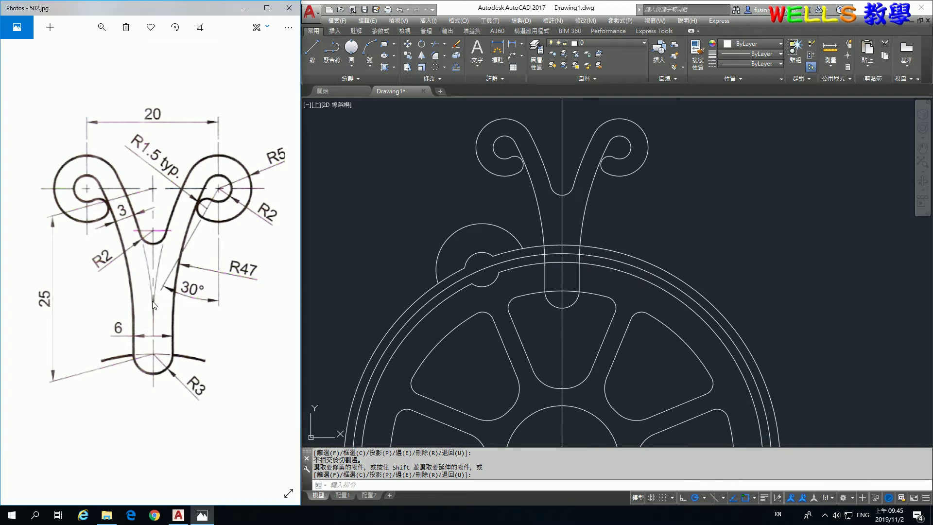
Zoom out and pan the Photos image until the whole wheel drawing with labels A–G shows
{"action": "scroll", "coordinate": [136, 335], "scroll_direction": "down", "scroll_amount": 1}
{"action": "scroll", "coordinate": [124, 323], "scroll_direction": "down", "scroll_amount": 1}
{"action": "scroll", "coordinate": [110, 309], "scroll_direction": "down", "scroll_amount": 1}
{"action": "left_click_drag", "start_coordinate": [111, 310], "coordinate": [230, 241]}
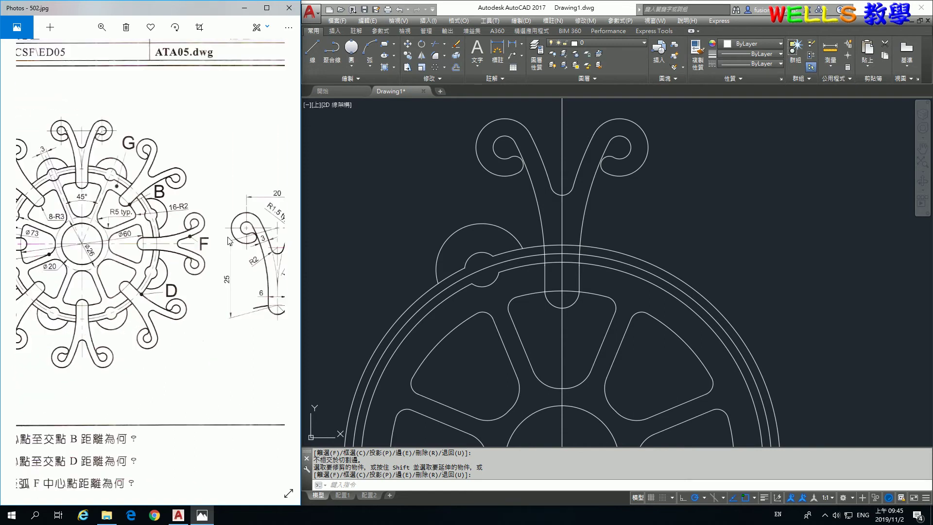
{"action": "left_click_drag", "start_coordinate": [139, 250], "coordinate": [226, 227]}
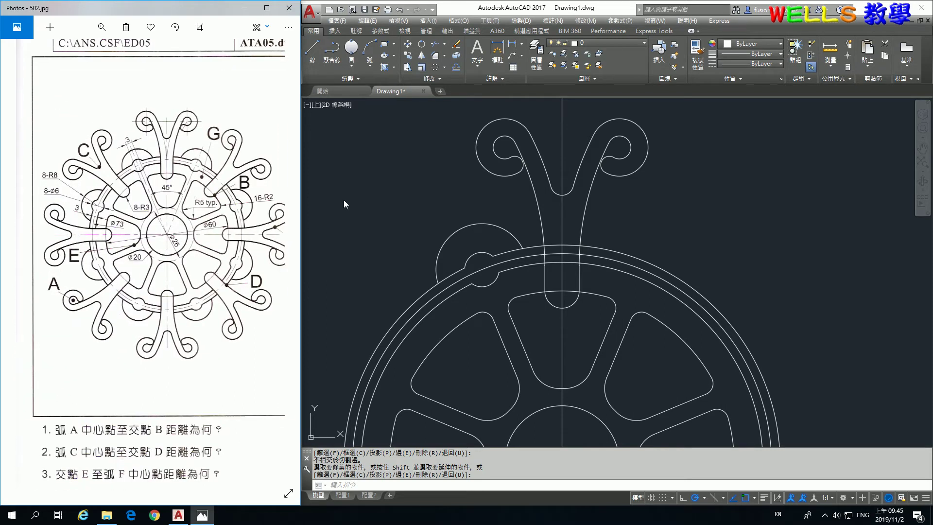
{"action": "left_click", "coordinate": [389, 192]}
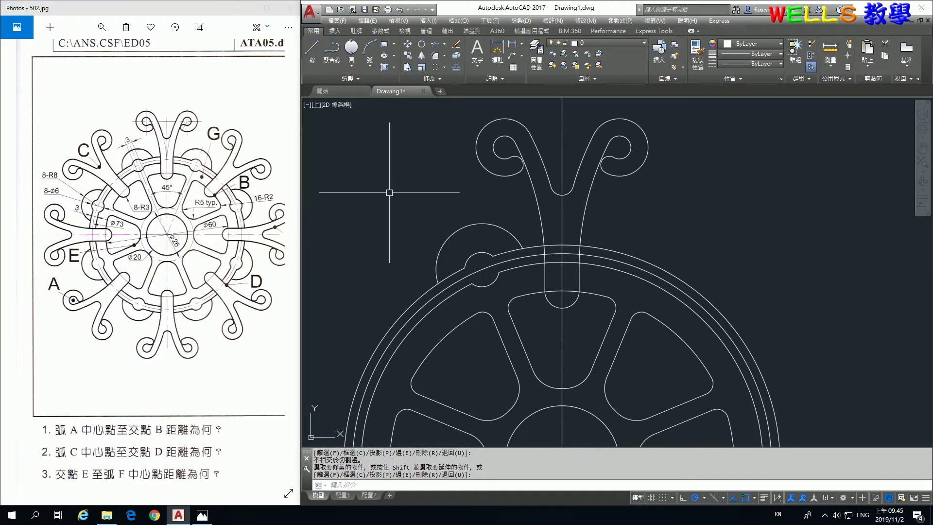
Select the whole branch for rotation: curls, both stems and the U-shaped bottom arc
{"action": "left_click", "coordinate": [425, 48]}
{"action": "middle_click_drag", "start_coordinate": [481, 110], "coordinate": [459, 163]}
{"action": "left_click", "coordinate": [436, 146]}
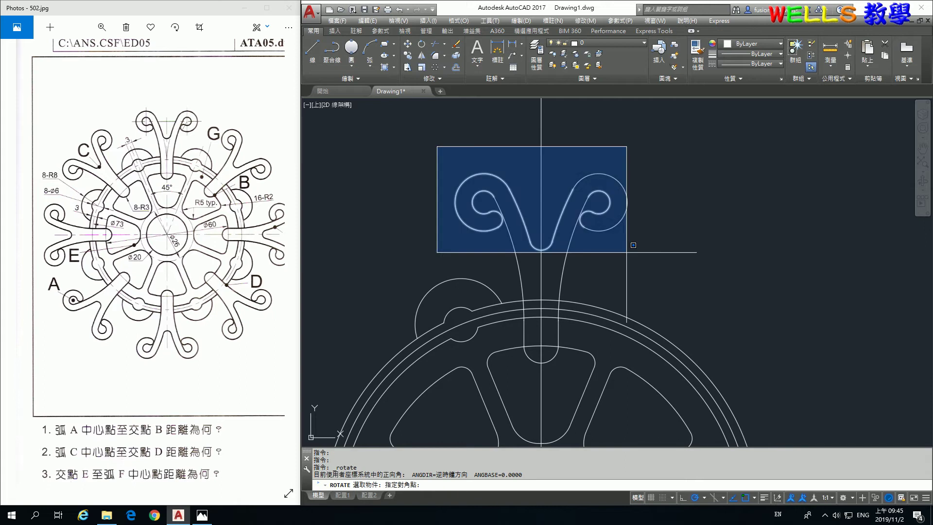
{"action": "left_click", "coordinate": [659, 271]}
{"action": "left_click", "coordinate": [561, 271]}
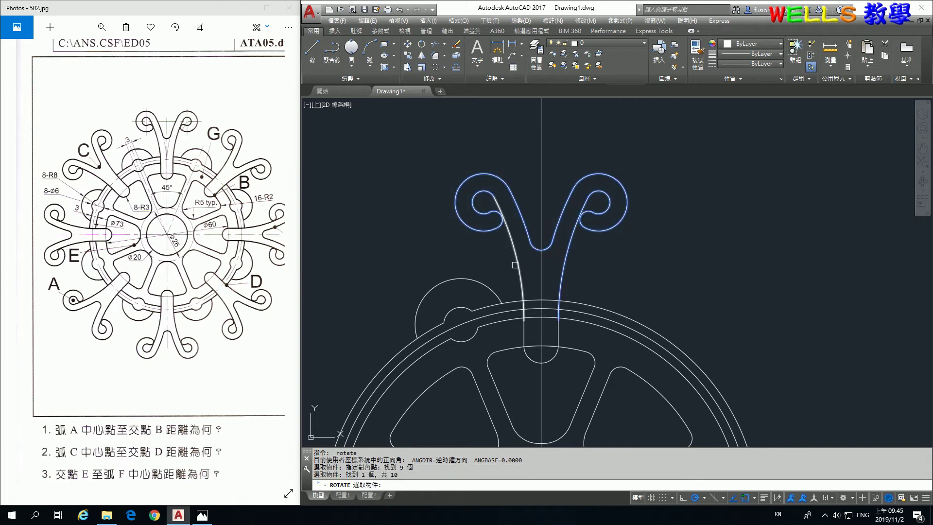
{"action": "left_click", "coordinate": [524, 291]}
{"action": "scroll", "coordinate": [568, 364], "scroll_direction": "up", "scroll_amount": 4}
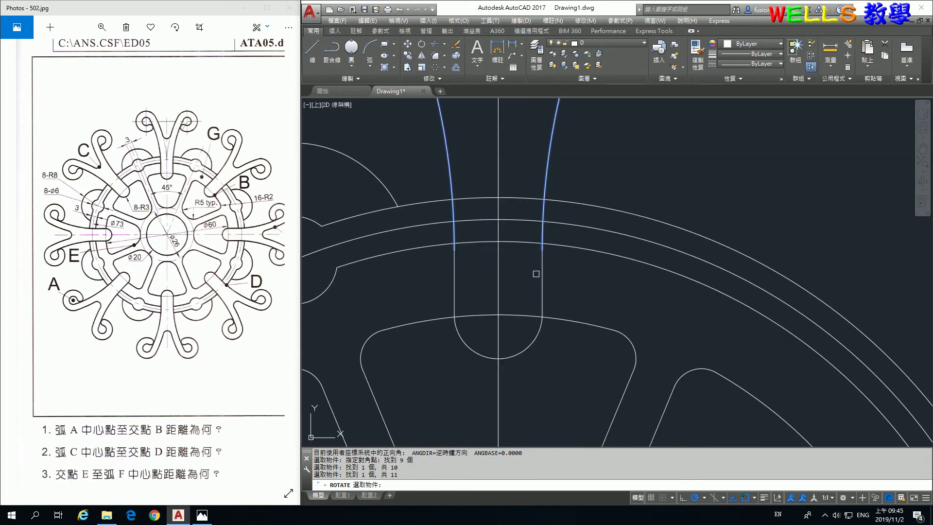
{"action": "left_click", "coordinate": [454, 268]}
{"action": "left_click", "coordinate": [534, 339]}
{"action": "left_click", "coordinate": [544, 292]}
{"action": "scroll", "coordinate": [576, 299], "scroll_direction": "down", "scroll_amount": 4}
{"action": "middle_click_drag", "start_coordinate": [576, 299], "coordinate": [567, 238]}
{"action": "key", "text": "Return"}
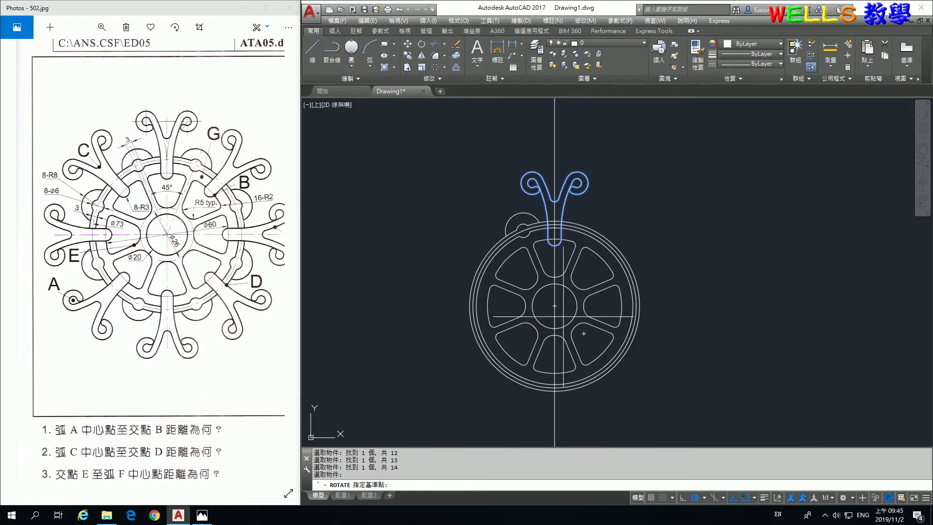
Rotate a copy of the branch 45° about the wheel centre
{"action": "left_click", "coordinate": [583, 333]}
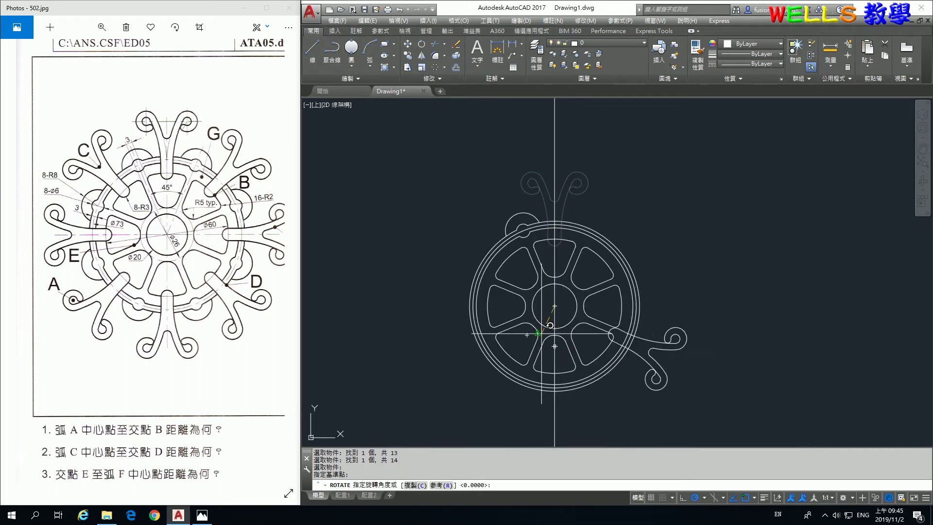
{"action": "type", "text": "c"}
{"action": "key", "text": "Return"}
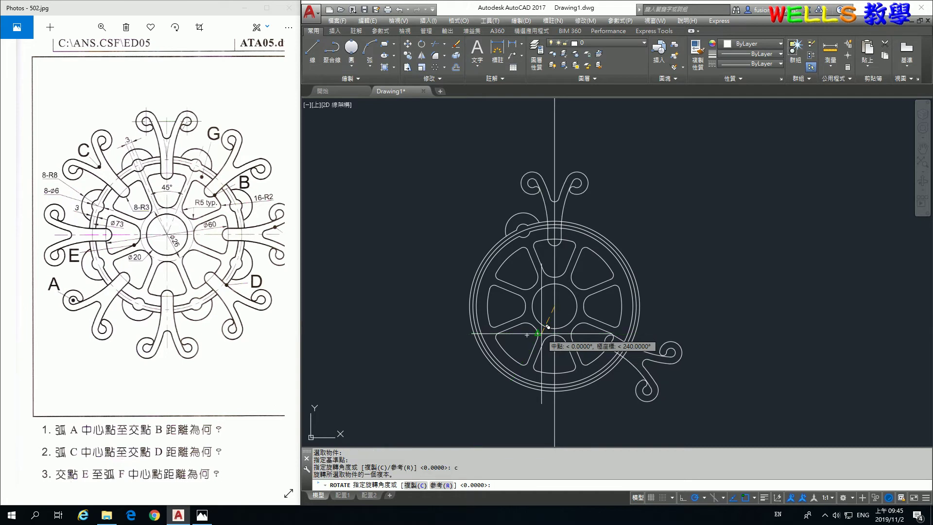
{"action": "type", "text": "45"}
{"action": "key", "text": "Return"}
{"action": "key", "text": "Escape"}
{"action": "scroll", "coordinate": [545, 221], "scroll_direction": "up", "scroll_amount": 2}
{"action": "middle_click_drag", "start_coordinate": [528, 240], "coordinate": [518, 229]}
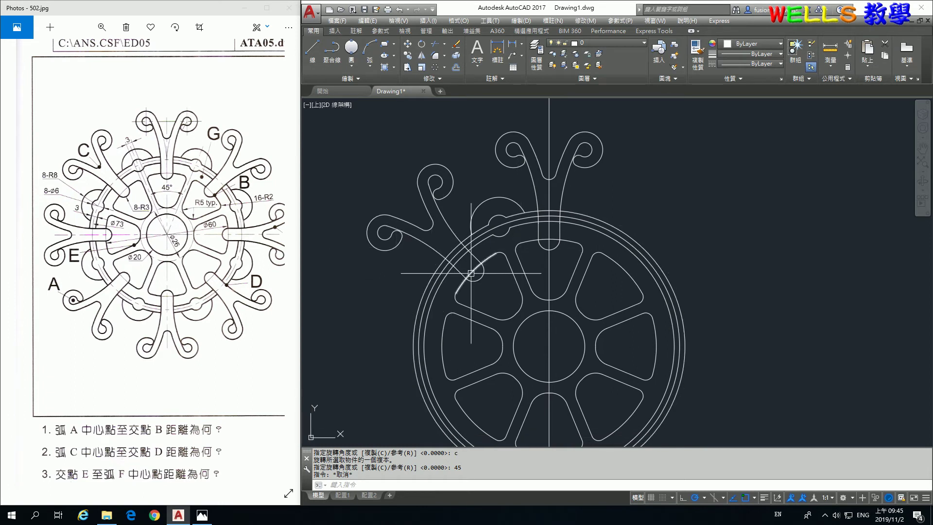
{"action": "type", "text": "tr"}
{"action": "key", "text": "Return"}
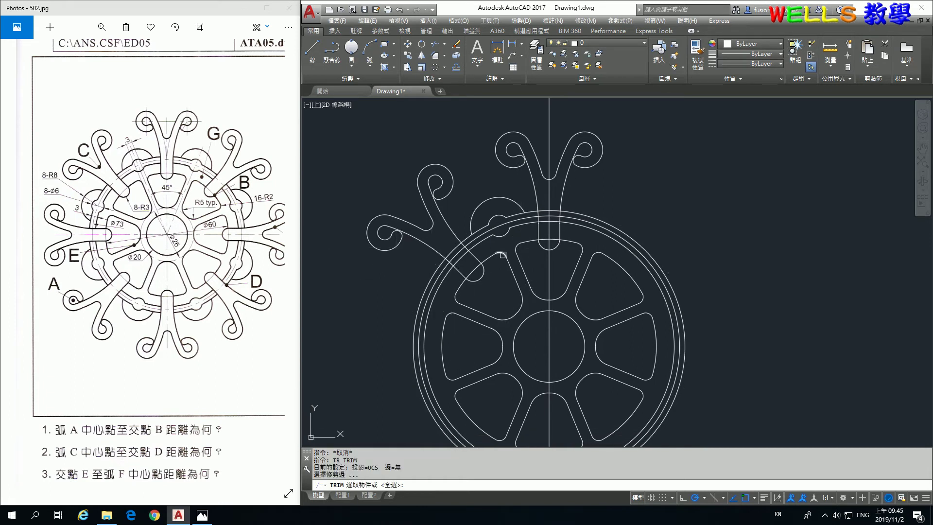
Trim the inner ring arc between the two stem arcs
{"action": "scroll", "coordinate": [488, 264], "scroll_direction": "up", "scroll_amount": 2}
{"action": "scroll", "coordinate": [560, 167], "scroll_direction": "up", "scroll_amount": 3}
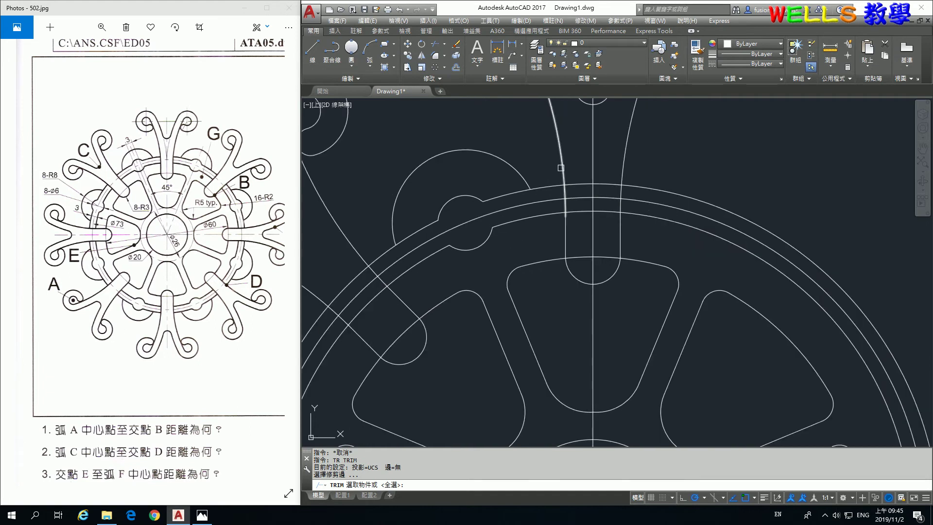
{"action": "left_click", "coordinate": [562, 166]}
{"action": "middle_click_drag", "start_coordinate": [443, 290], "coordinate": [506, 264]}
{"action": "left_click", "coordinate": [423, 231]}
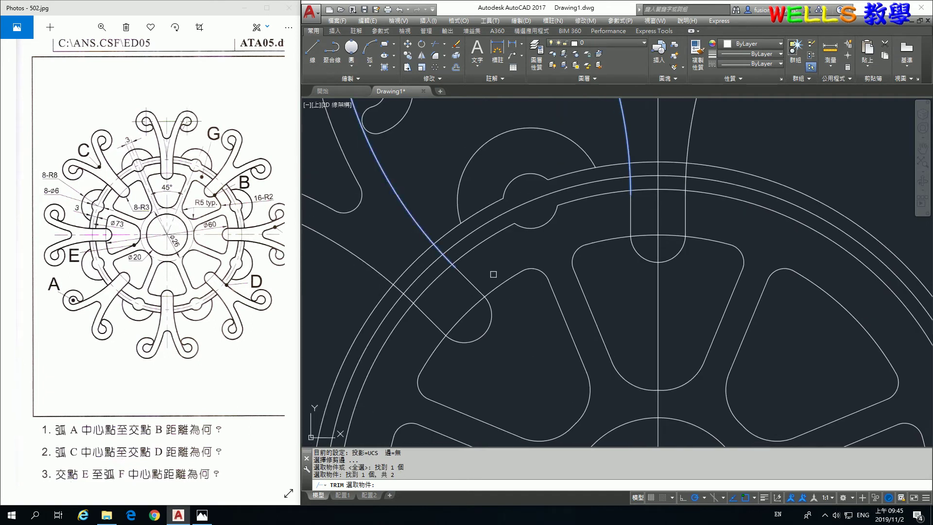
{"action": "key", "text": "Return"}
{"action": "left_click", "coordinate": [416, 254]}
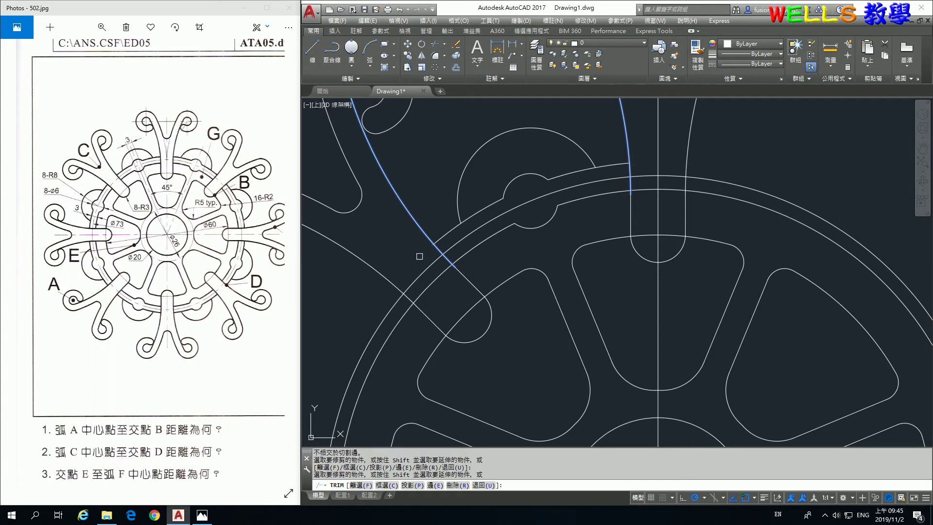
{"action": "left_click", "coordinate": [437, 274]}
{"action": "key", "text": "Return"}
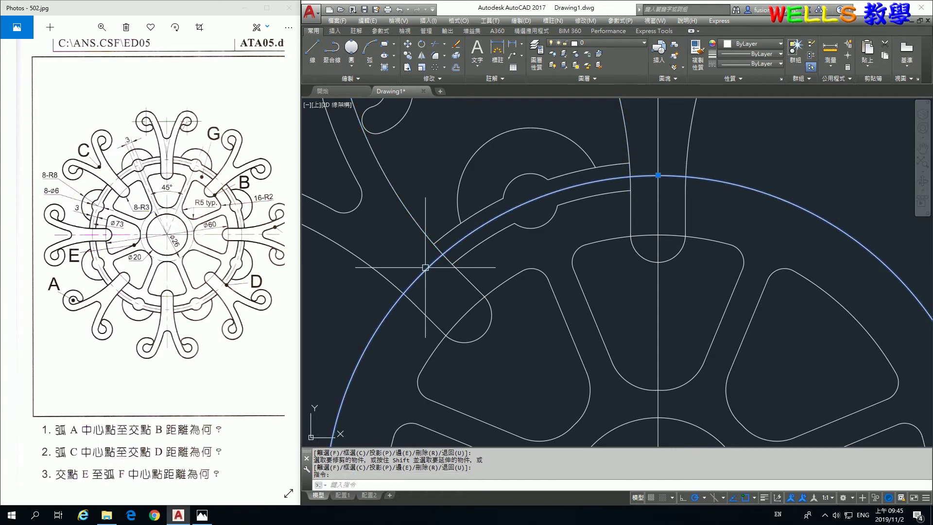
Delete the stray line segment, the rotated branch copy and the leftover small pieces
{"action": "left_click", "coordinate": [425, 267]}
{"action": "key", "text": "Delete"}
{"action": "middle_click_drag", "start_coordinate": [427, 262], "coordinate": [510, 335]}
{"action": "left_click_drag", "start_coordinate": [521, 142], "coordinate": [389, 312]}
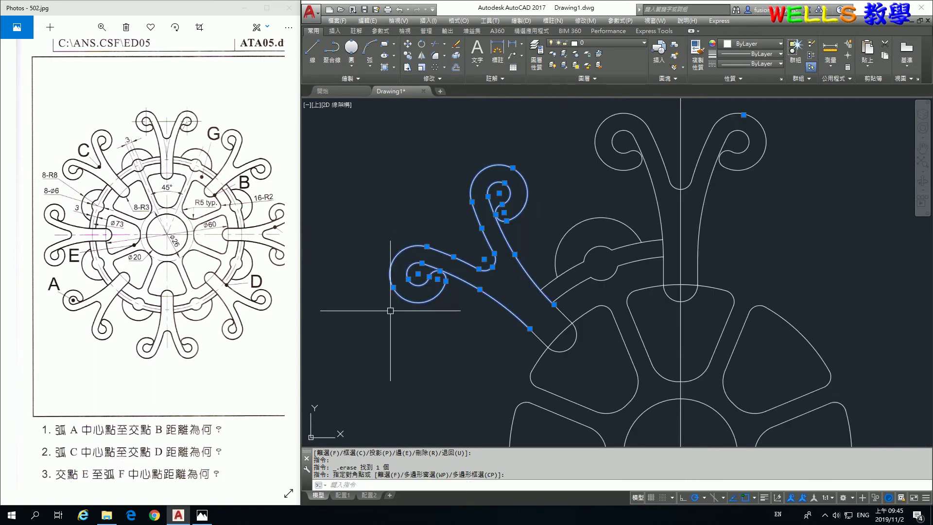
{"action": "key", "text": "Delete"}
{"action": "left_click", "coordinate": [558, 309]}
{"action": "left_click", "coordinate": [566, 334]}
{"action": "left_click", "coordinate": [575, 318]}
{"action": "key", "text": "Delete"}
{"action": "scroll", "coordinate": [505, 325], "scroll_direction": "down", "scroll_amount": 3}
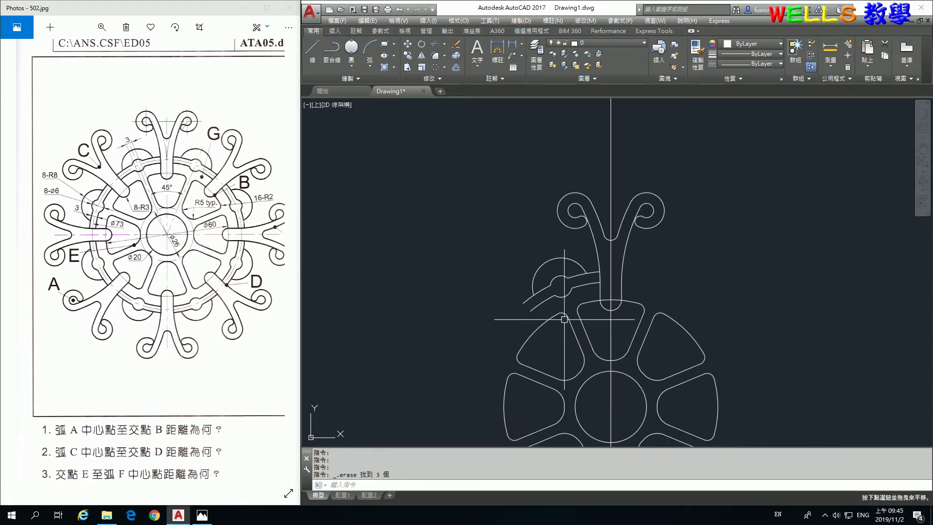
Start a polar array and select the Y-shaped branch, its lobe and the two slanted arm lines
{"action": "left_click", "coordinate": [435, 68]}
{"action": "left_click", "coordinate": [467, 200]}
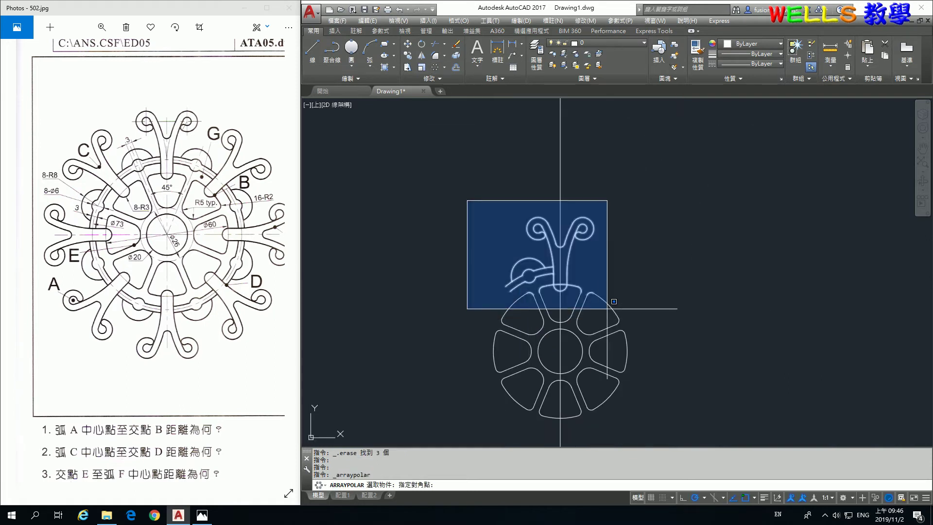
{"action": "left_click", "coordinate": [598, 277]}
{"action": "scroll", "coordinate": [590, 223], "scroll_direction": "up", "scroll_amount": 4}
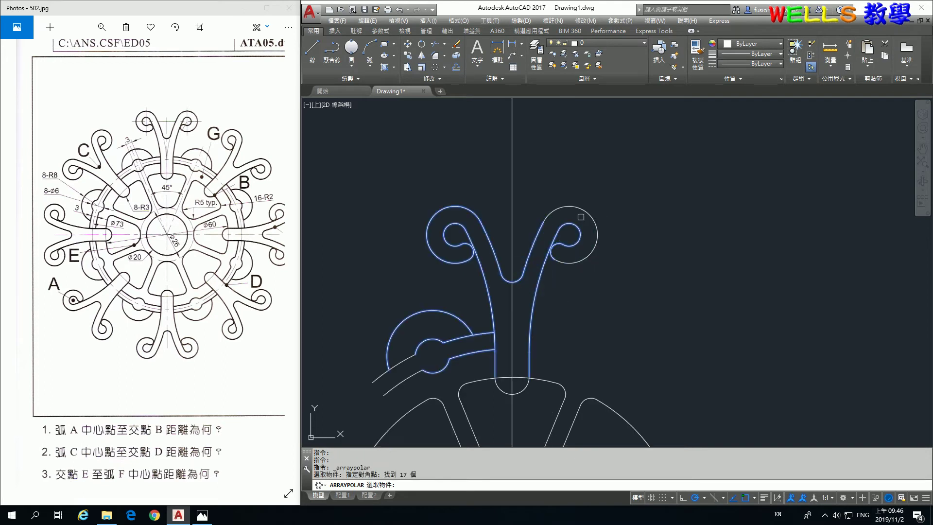
{"action": "left_click", "coordinate": [541, 197]}
{"action": "left_click", "coordinate": [630, 286]}
{"action": "left_click", "coordinate": [355, 356]}
{"action": "left_click", "coordinate": [440, 384]}
{"action": "left_click", "coordinate": [403, 374]}
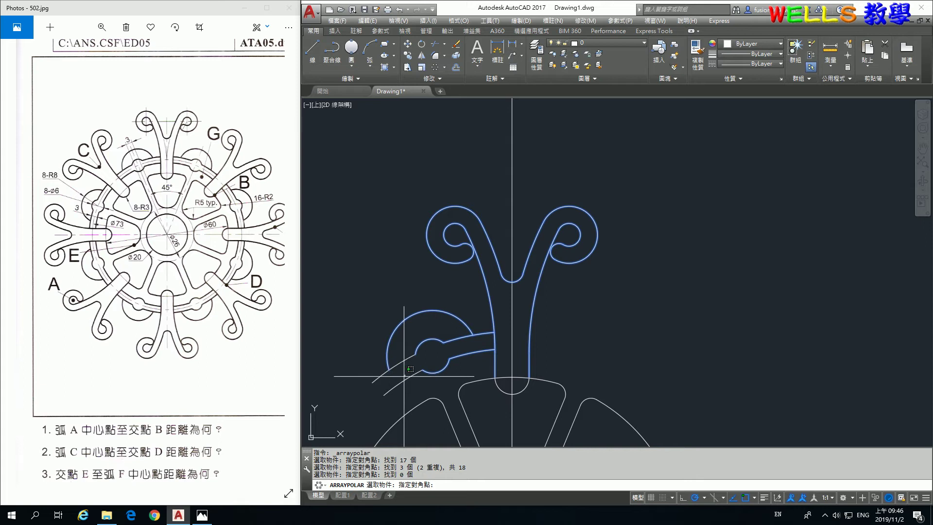
{"action": "left_click", "coordinate": [395, 386]}
{"action": "left_click", "coordinate": [400, 364]}
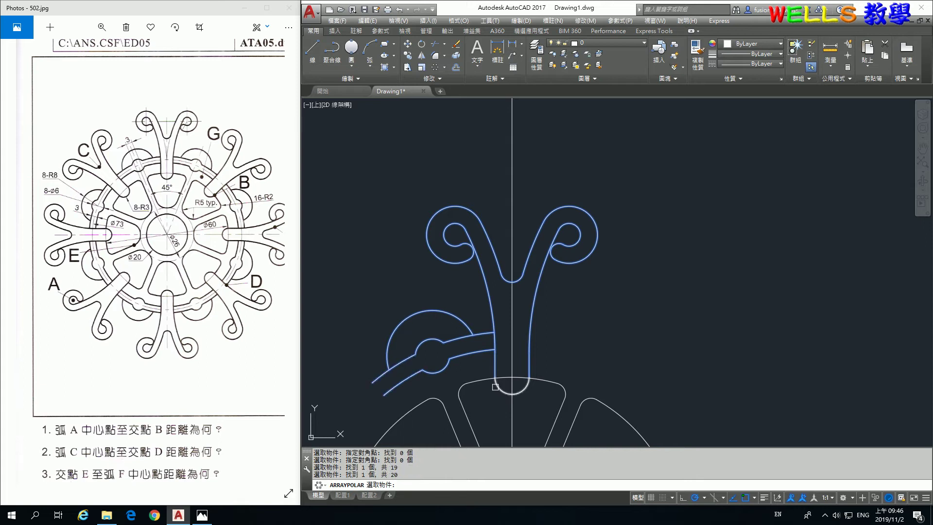
{"action": "scroll", "coordinate": [547, 389], "scroll_direction": "down", "scroll_amount": 3}
{"action": "scroll", "coordinate": [559, 340], "scroll_direction": "down", "scroll_amount": 1}
{"action": "key", "text": "Return"}
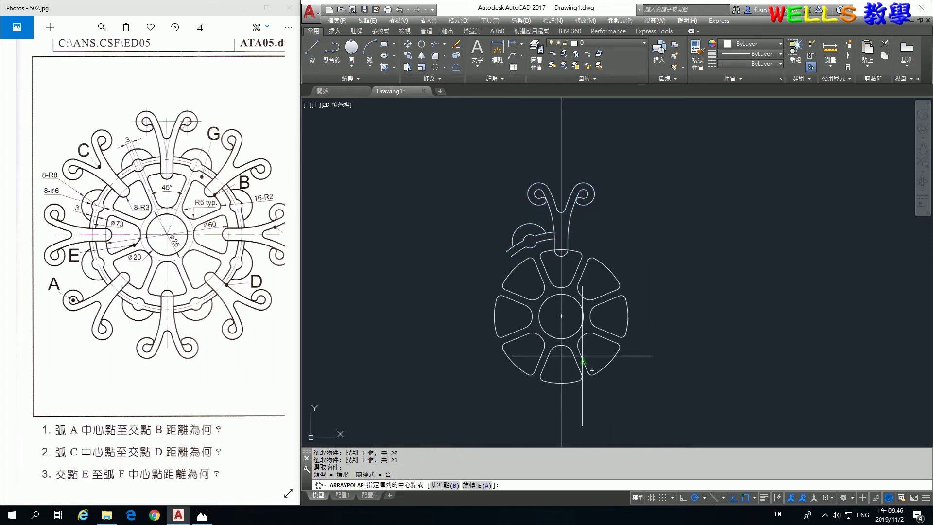
Array the selected branch into 8 items around the wheel centre
{"action": "left_click", "coordinate": [561, 316]}
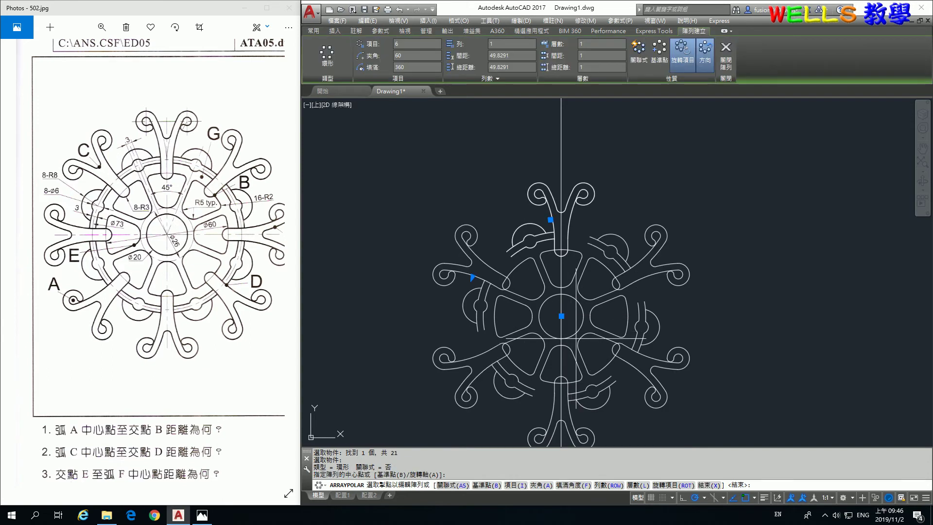
{"action": "type", "text": "i"}
{"action": "key", "text": "Return"}
{"action": "type", "text": "8"}
{"action": "key", "text": "Return"}
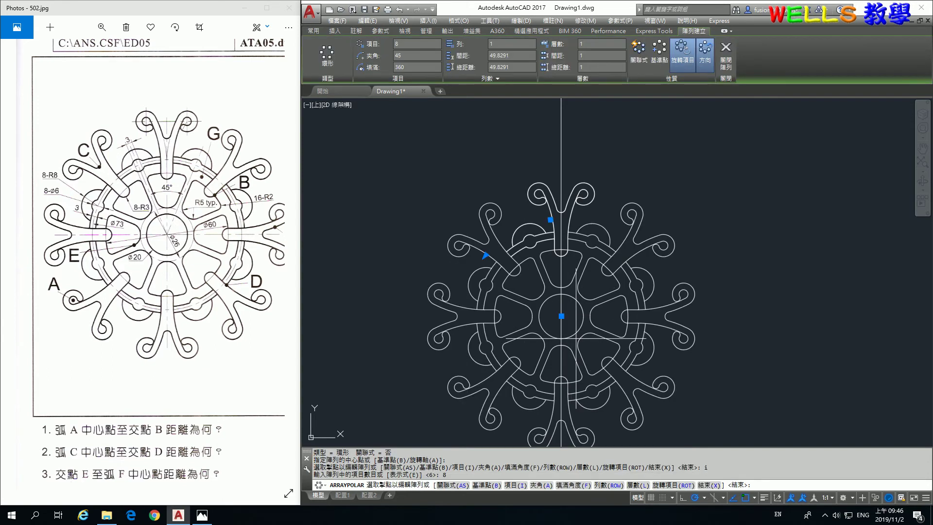
{"action": "key", "text": "Return"}
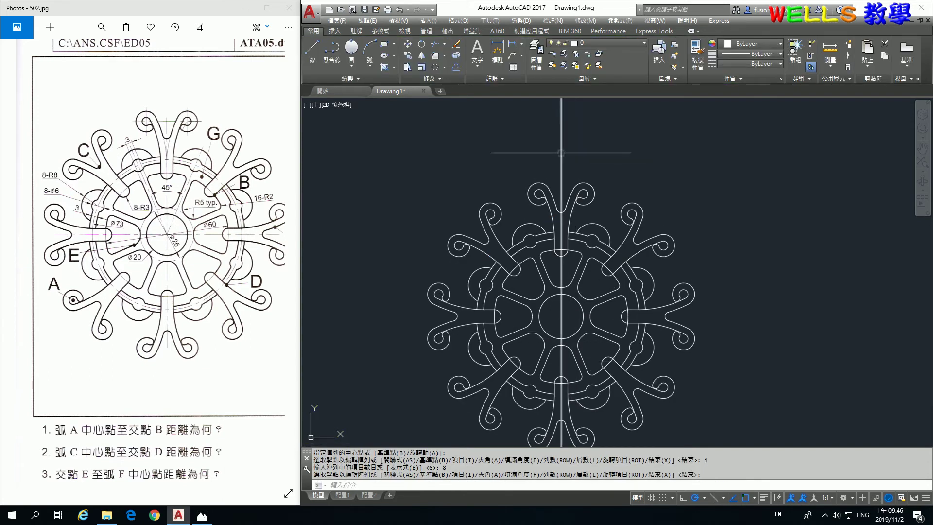
Erase the vertical centre line and trim leftover line ends near the top arms
{"action": "left_click", "coordinate": [561, 153]}
{"action": "key", "text": "Delete"}
{"action": "type", "text": "r"}
{"action": "key", "text": "Return"}
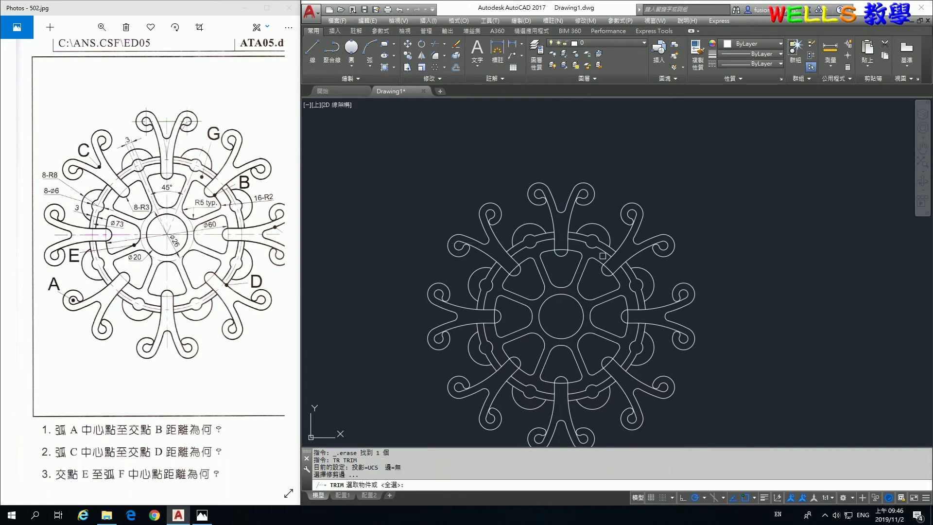
{"action": "scroll", "coordinate": [579, 275], "scroll_direction": "up", "scroll_amount": 4}
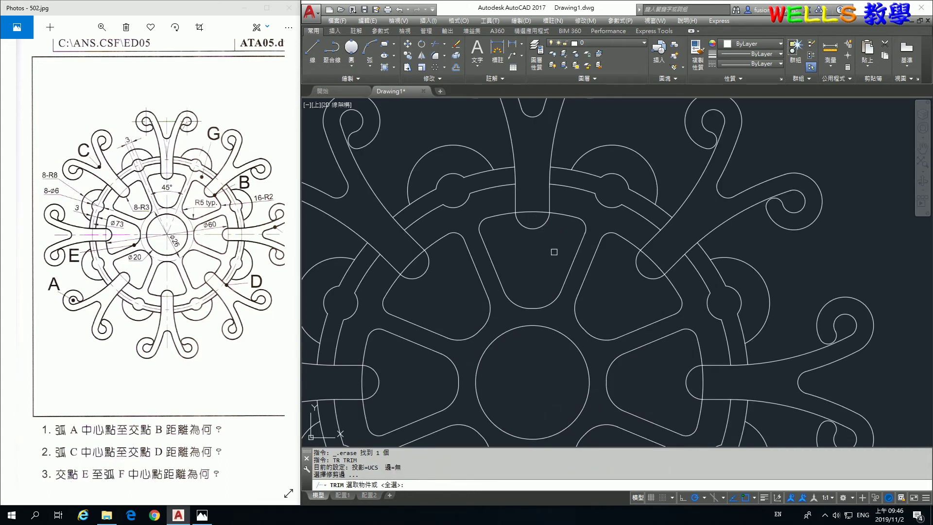
{"action": "key", "text": "Return"}
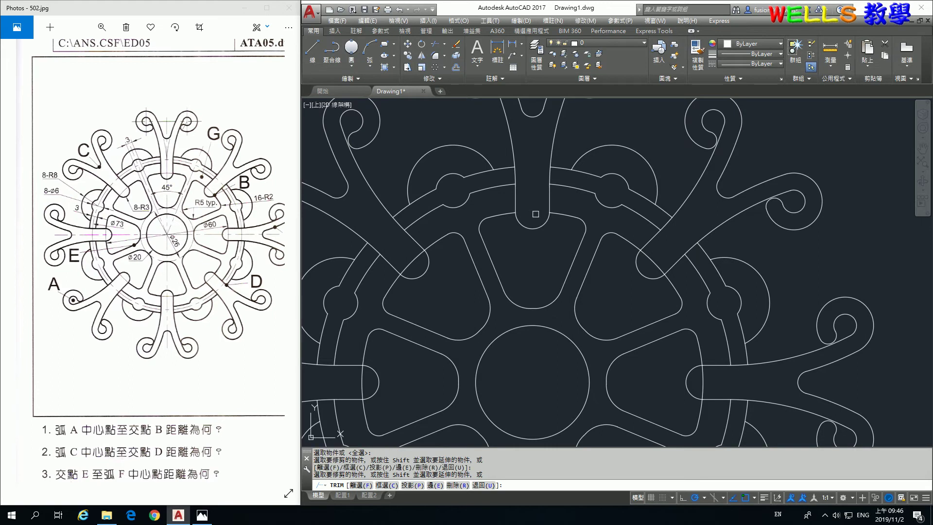
{"action": "left_click", "coordinate": [435, 243]}
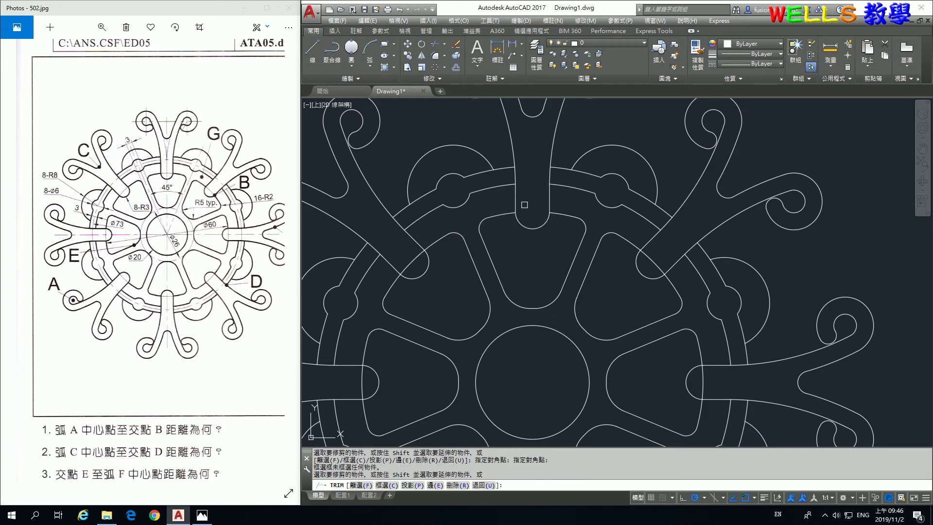
{"action": "left_click", "coordinate": [416, 266]}
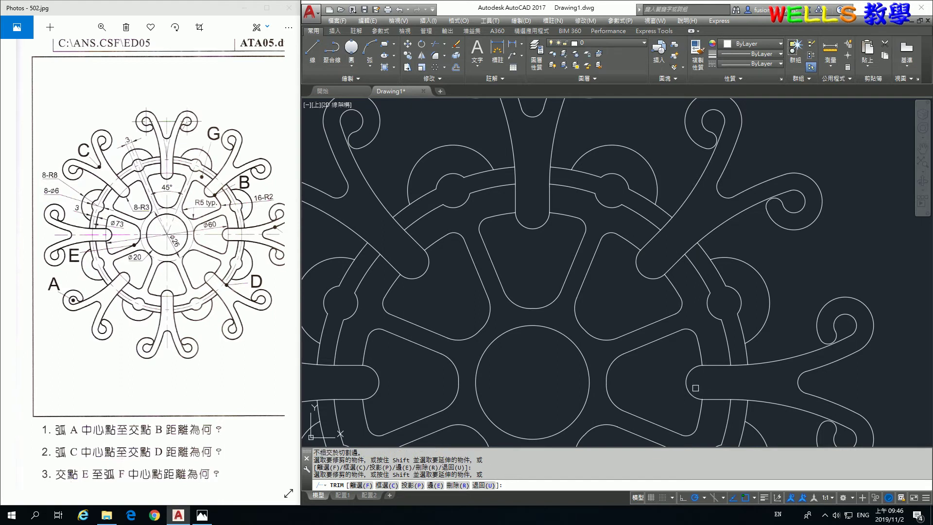
Trim the leftover line end at the bottom arm, then check the reference image
{"action": "middle_click_drag", "start_coordinate": [695, 386], "coordinate": [706, 241]}
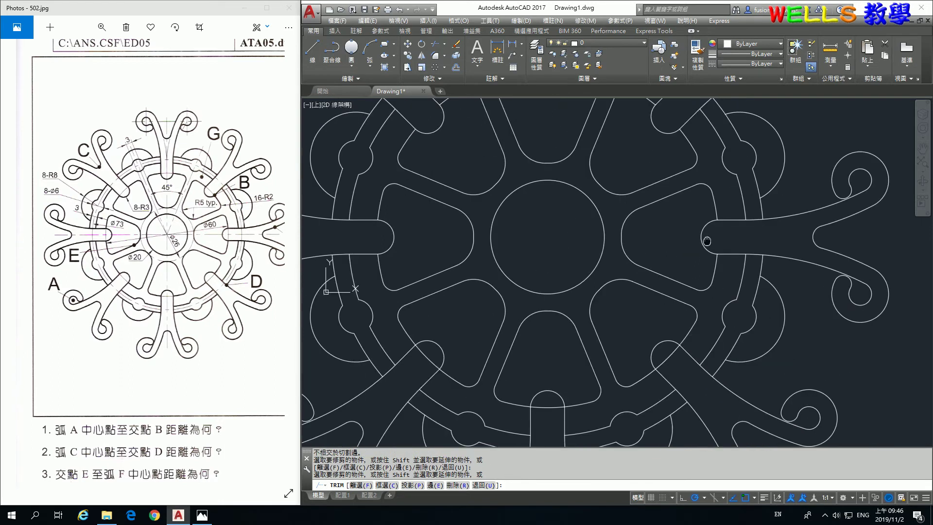
{"action": "left_click", "coordinate": [544, 408]}
{"action": "scroll", "coordinate": [497, 337], "scroll_direction": "down", "scroll_amount": 4}
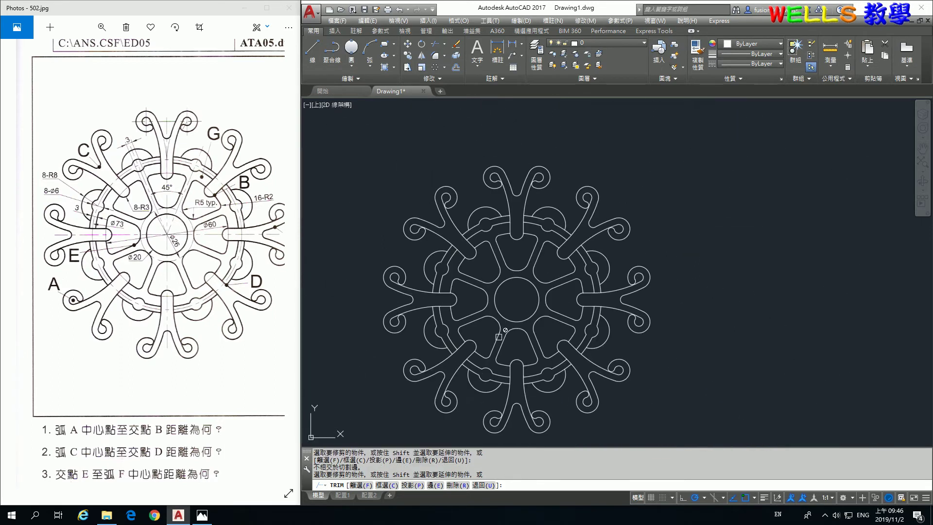
{"action": "middle_click_drag", "start_coordinate": [587, 280], "coordinate": [631, 245]}
{"action": "left_click", "coordinate": [167, 412]}
{"action": "scroll", "coordinate": [167, 412], "scroll_direction": "up", "scroll_amount": 2}
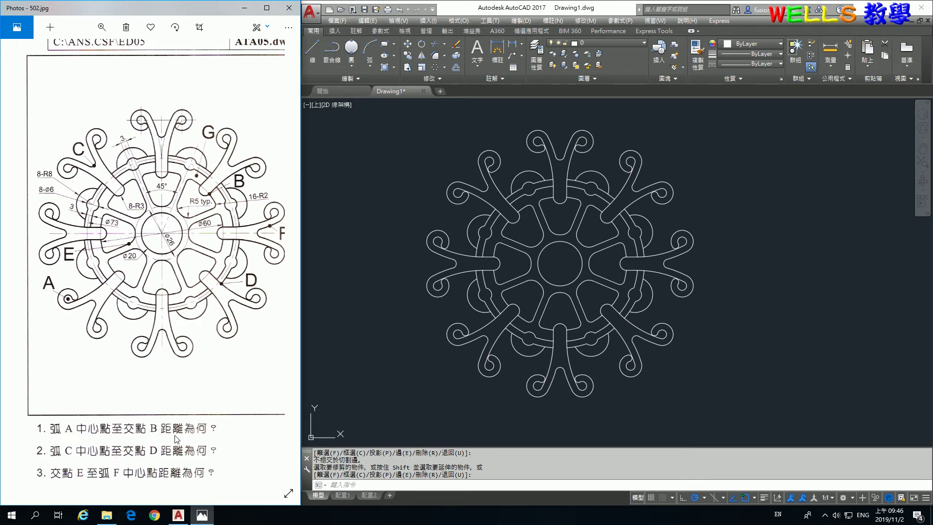
Start a DIST measurement from the centre of arc A
{"action": "left_click", "coordinate": [369, 398]}
{"action": "type", "text": "i"}
{"action": "key", "text": "Return"}
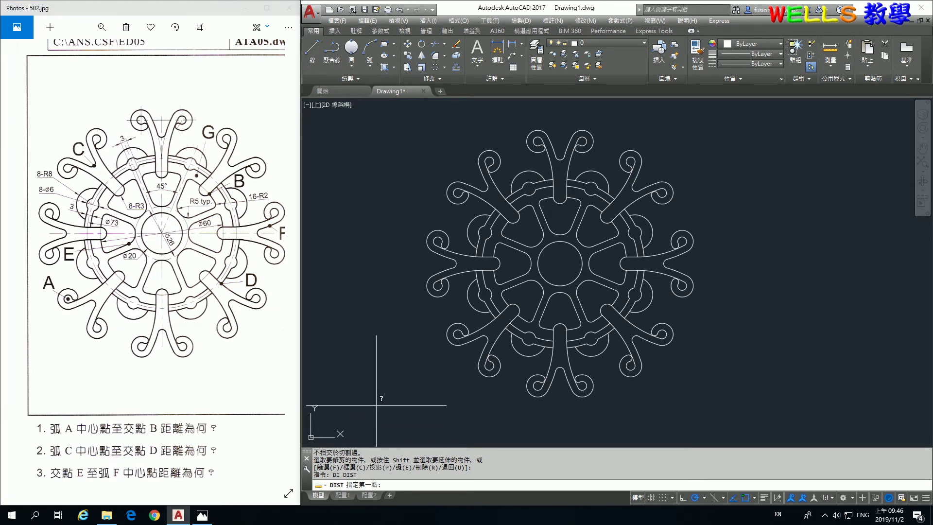
{"action": "scroll", "coordinate": [478, 340], "scroll_direction": "up", "scroll_amount": 4}
{"action": "left_click", "coordinate": [419, 316]}
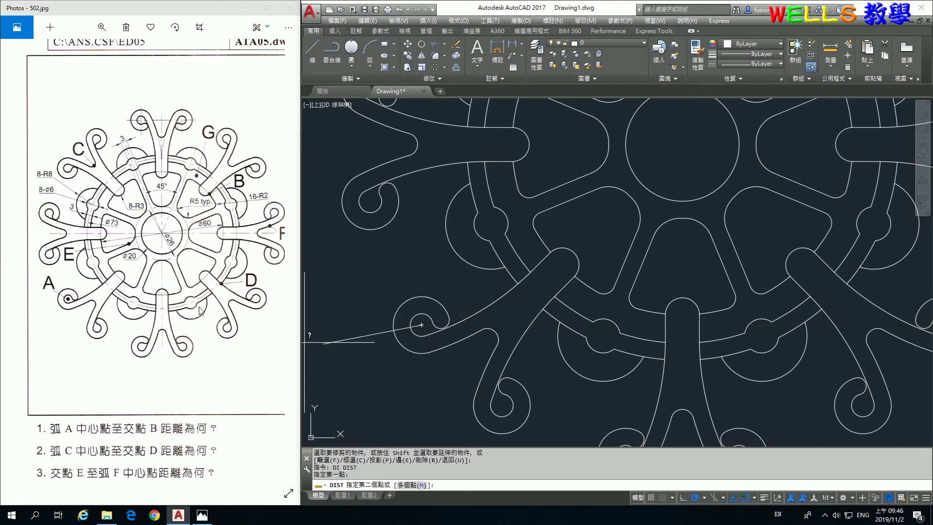
Pick intersection B to get the distance 85.8395
{"action": "scroll", "coordinate": [687, 146], "scroll_direction": "down", "scroll_amount": 3}
{"action": "middle_click_drag", "start_coordinate": [600, 256], "coordinate": [610, 275]}
{"action": "scroll", "coordinate": [610, 275], "scroll_direction": "down", "scroll_amount": 2}
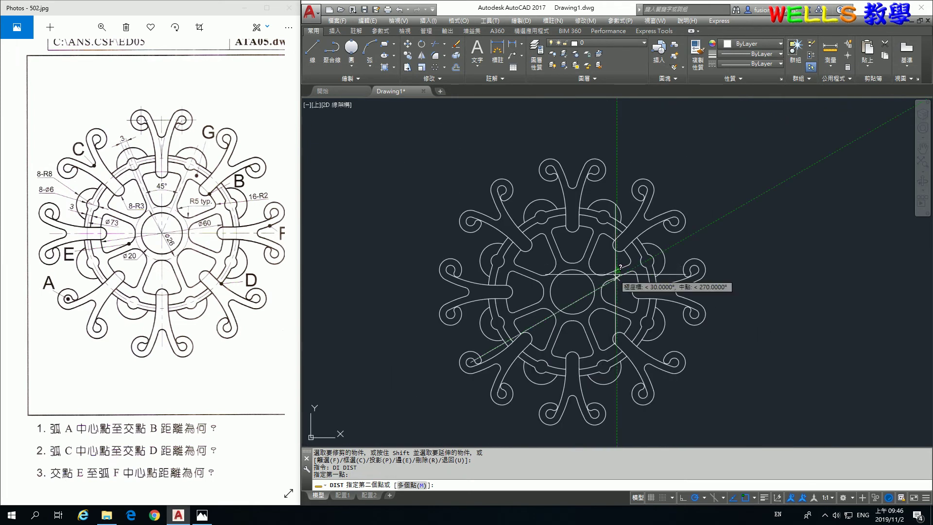
{"action": "scroll", "coordinate": [630, 276], "scroll_direction": "up", "scroll_amount": 2}
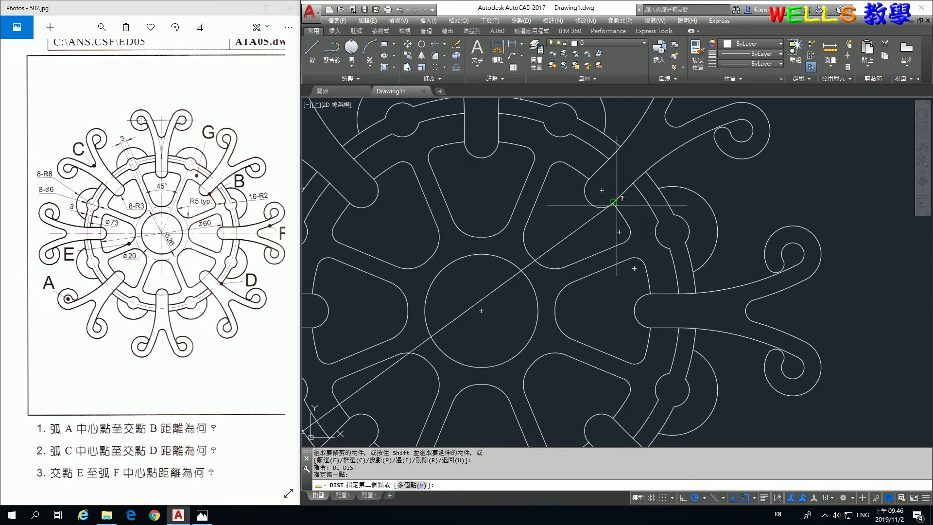
{"action": "scroll", "coordinate": [602, 196], "scroll_direction": "up", "scroll_amount": 5}
{"action": "left_click", "coordinate": [602, 192]}
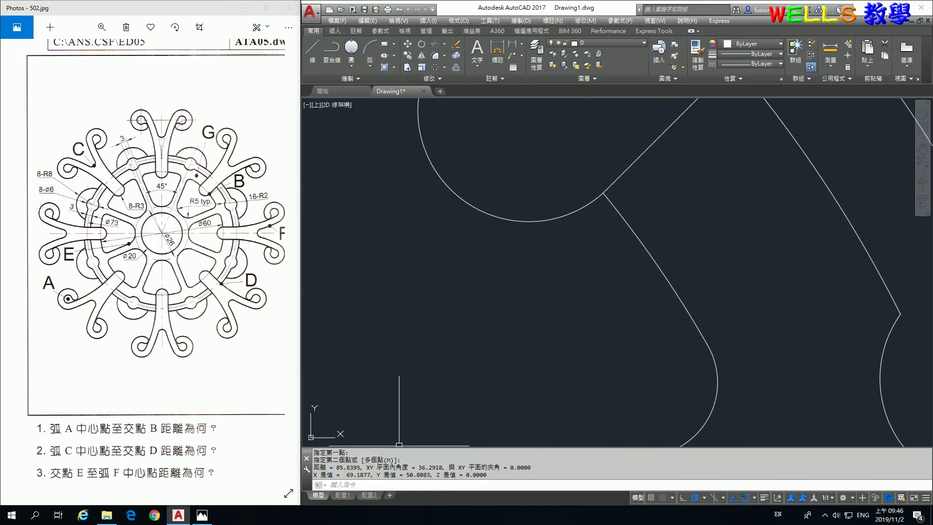
{"action": "scroll", "coordinate": [155, 242], "scroll_direction": "down", "scroll_amount": 3}
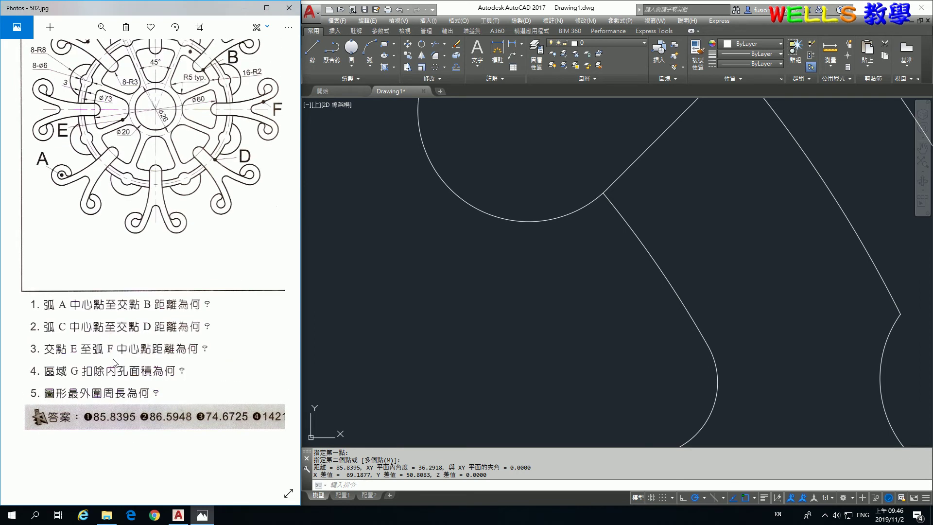
{"action": "scroll", "coordinate": [112, 359], "scroll_direction": "up", "scroll_amount": 1}
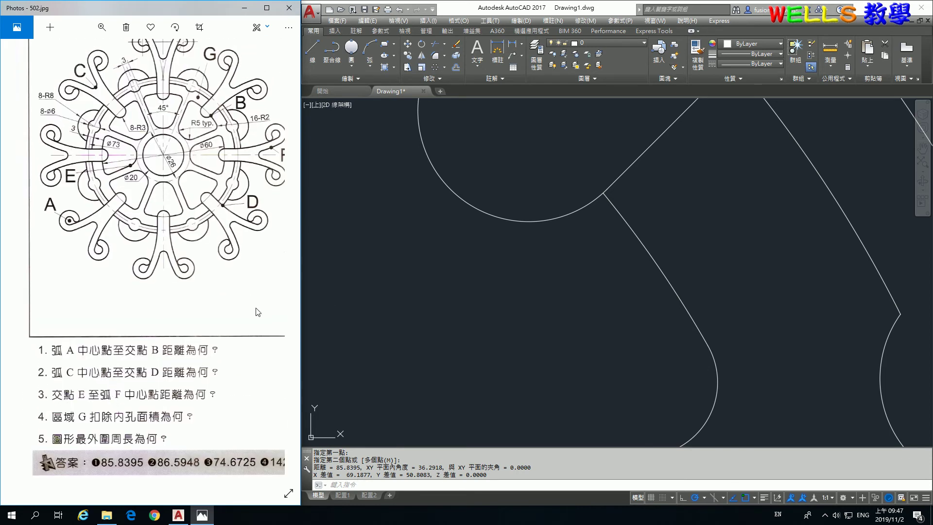
{"action": "left_click", "coordinate": [462, 260]}
{"action": "scroll", "coordinate": [461, 261], "scroll_direction": "down", "scroll_amount": 2}
{"action": "scroll", "coordinate": [483, 258], "scroll_direction": "down", "scroll_amount": 3}
{"action": "scroll", "coordinate": [493, 268], "scroll_direction": "down", "scroll_amount": 2}
{"action": "middle_click_drag", "start_coordinate": [492, 267], "coordinate": [657, 260]}
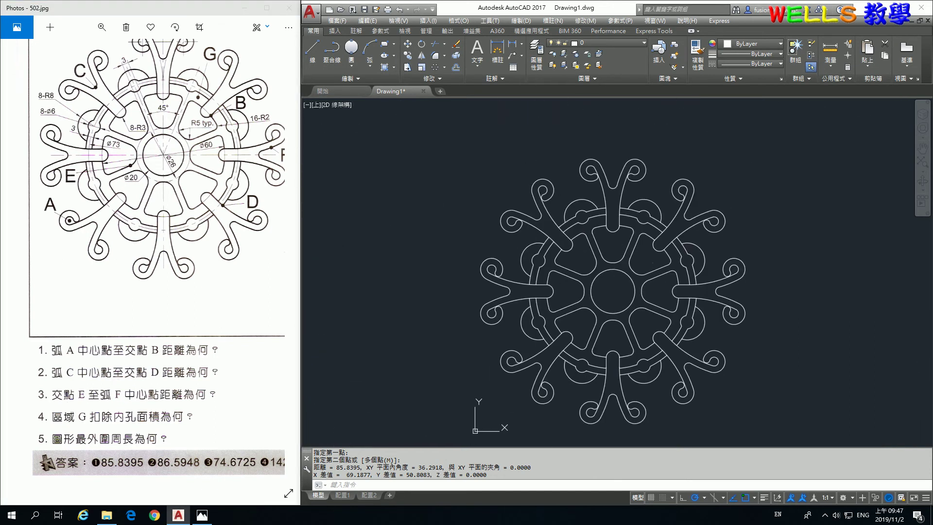
Measure from arc C's centre to intersection D with DIST, reading 86.5948
{"action": "key", "text": "Return"}
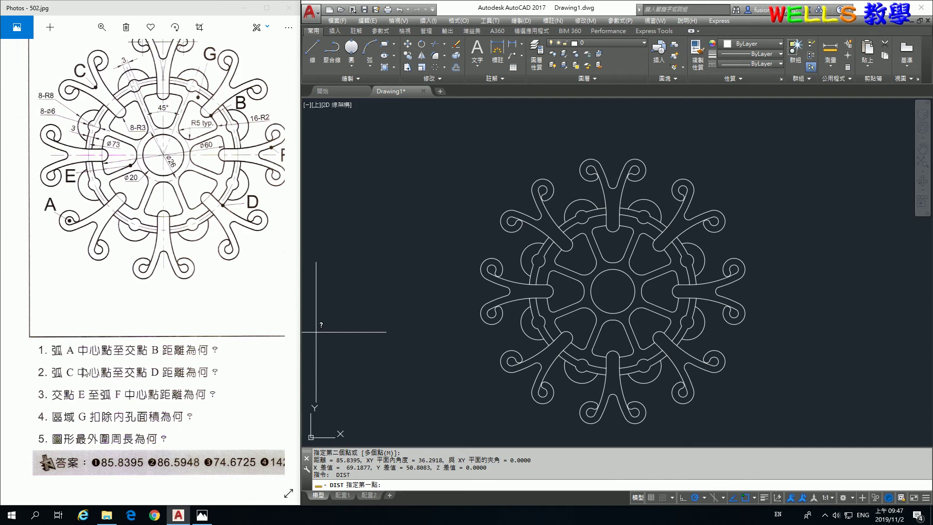
{"action": "scroll", "coordinate": [534, 206], "scroll_direction": "up", "scroll_amount": 4}
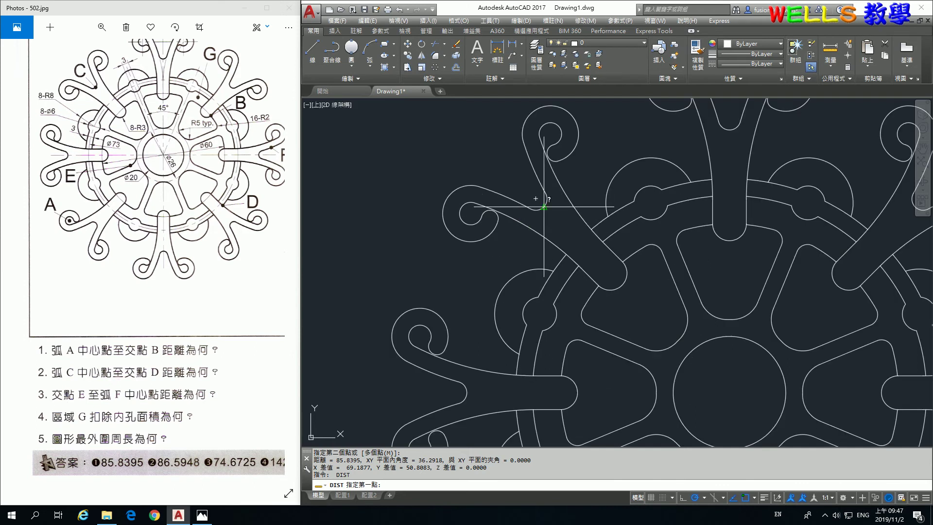
{"action": "left_click", "coordinate": [536, 198]}
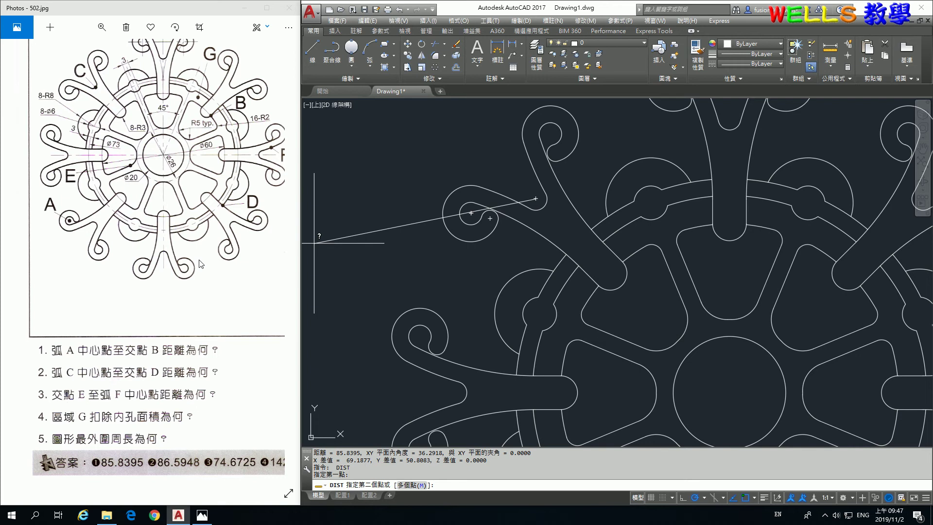
{"action": "scroll", "coordinate": [609, 250], "scroll_direction": "down", "scroll_amount": 3}
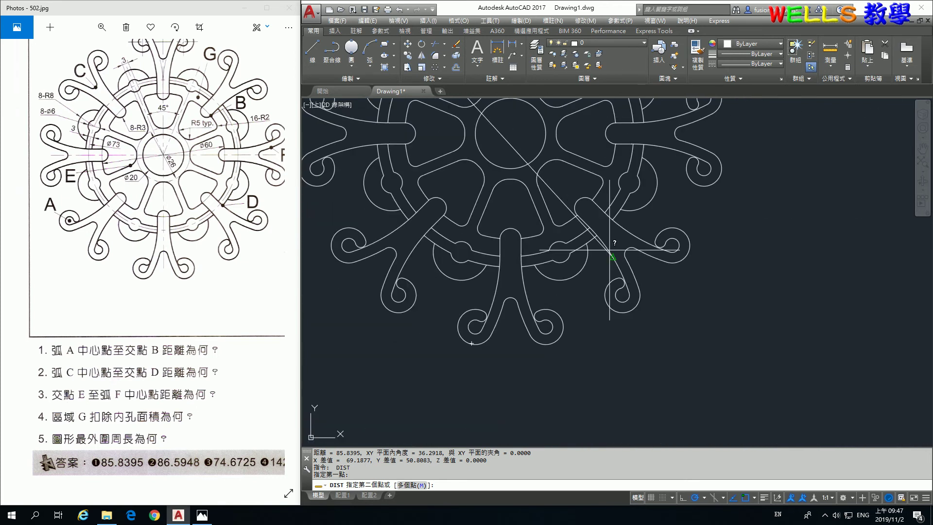
{"action": "scroll", "coordinate": [630, 255], "scroll_direction": "up", "scroll_amount": 2}
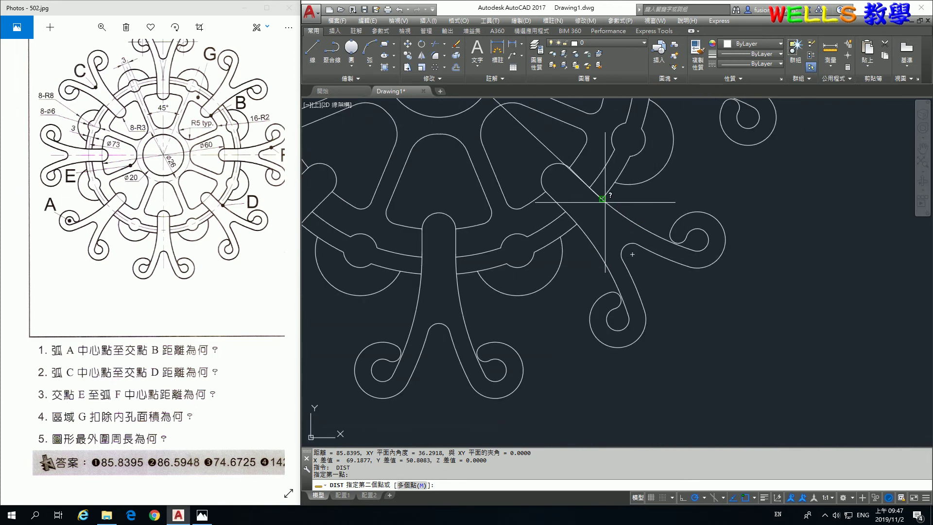
{"action": "left_click", "coordinate": [605, 201]}
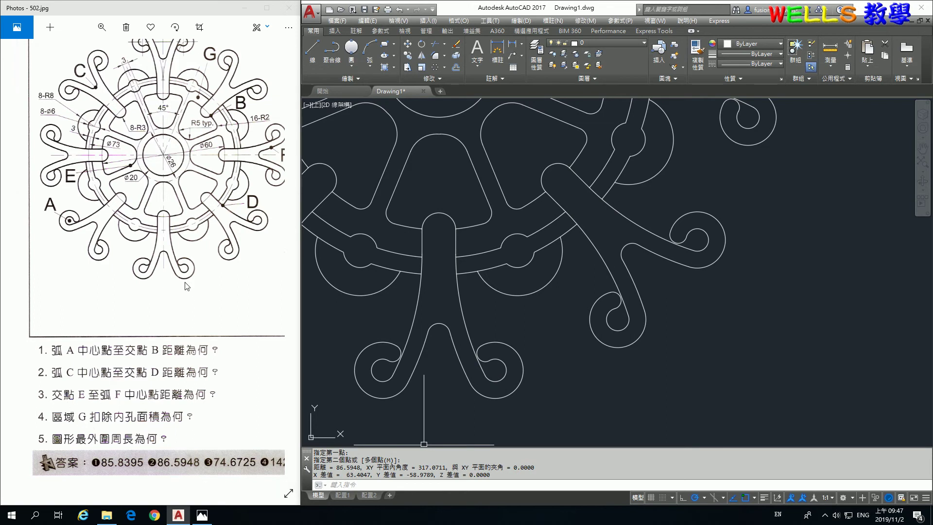
{"action": "left_click_drag", "start_coordinate": [187, 286], "coordinate": [188, 335]}
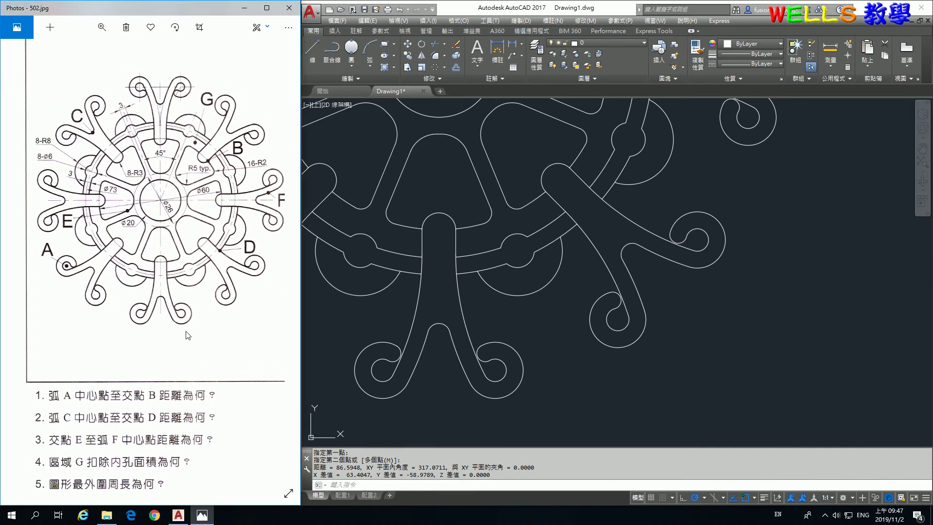
{"action": "left_click", "coordinate": [482, 346]}
{"action": "scroll", "coordinate": [544, 309], "scroll_direction": "up", "scroll_amount": 1}
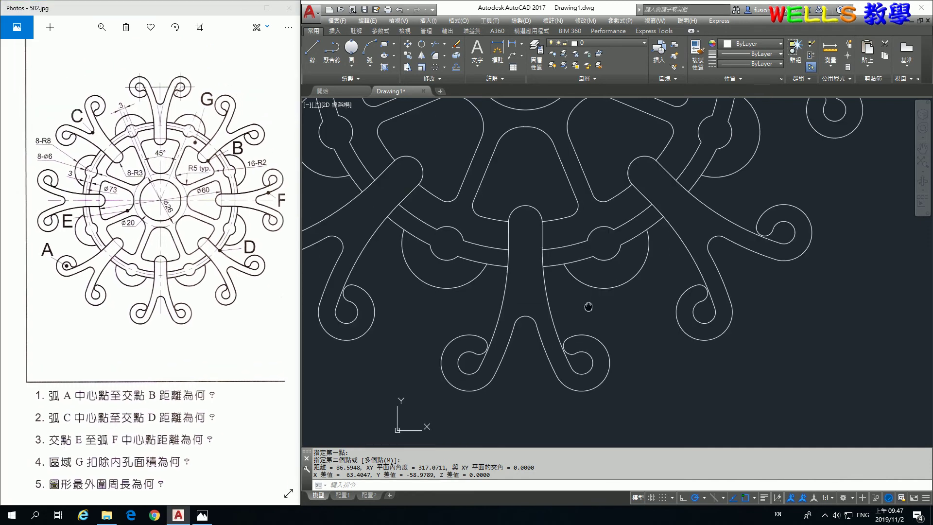
{"action": "scroll", "coordinate": [510, 314], "scroll_direction": "up", "scroll_amount": 1}
{"action": "scroll", "coordinate": [522, 345], "scroll_direction": "up", "scroll_amount": 1}
Start a new DIST measurement from intersection E
{"action": "key", "text": "Return"}
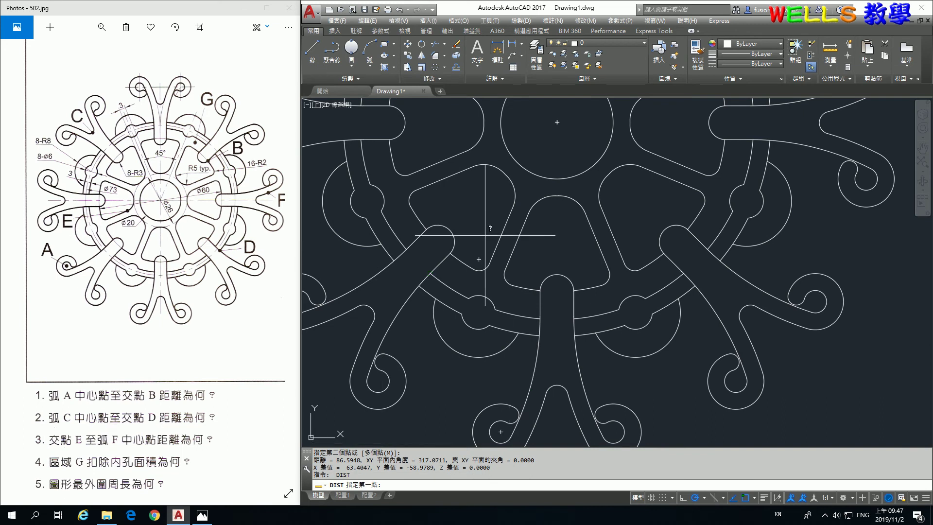
{"action": "scroll", "coordinate": [501, 334], "scroll_direction": "down", "scroll_amount": 3}
{"action": "middle_click_drag", "start_coordinate": [480, 243], "coordinate": [504, 290]}
{"action": "scroll", "coordinate": [497, 286], "scroll_direction": "up", "scroll_amount": 4}
{"action": "scroll", "coordinate": [480, 267], "scroll_direction": "up", "scroll_amount": 2}
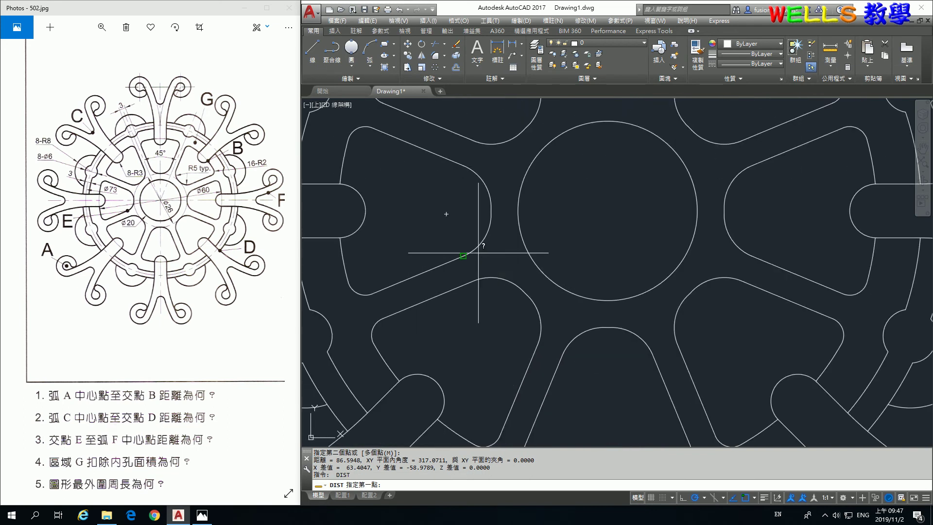
{"action": "left_click", "coordinate": [463, 256]}
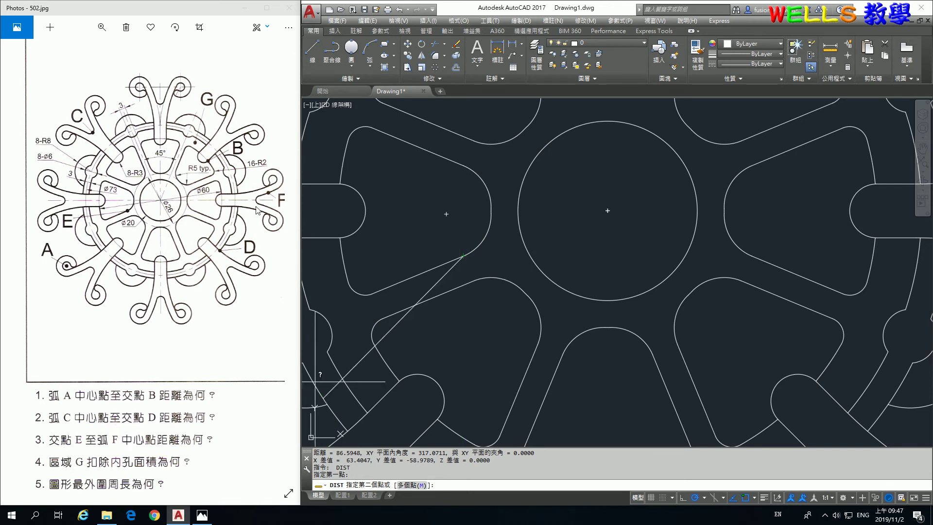
{"action": "scroll", "coordinate": [607, 234], "scroll_direction": "down", "scroll_amount": 3}
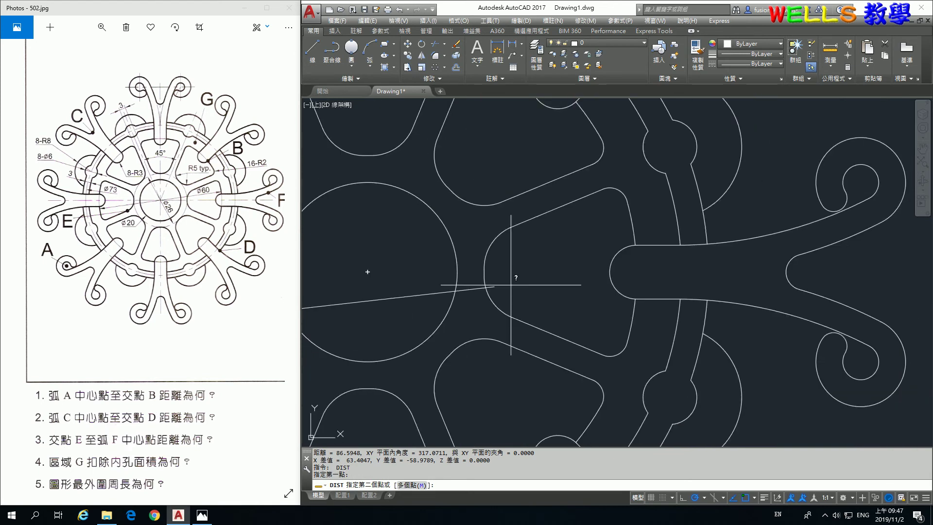
{"action": "scroll", "coordinate": [539, 257], "scroll_direction": "down", "scroll_amount": 1}
Snap to arc F's centre for a distance of 74.6725, checked against the answer key
{"action": "right_click", "coordinate": [767, 257], "text": "shift"}
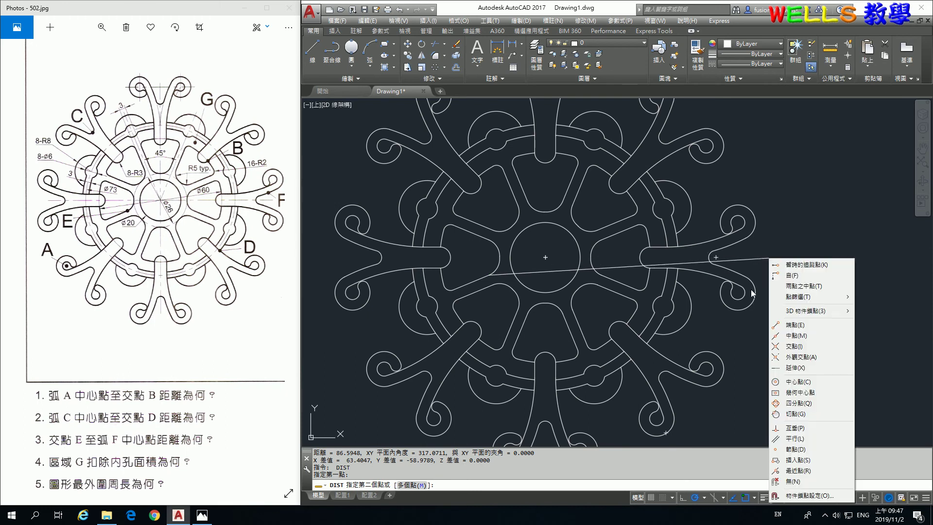
{"action": "left_click", "coordinate": [787, 381]}
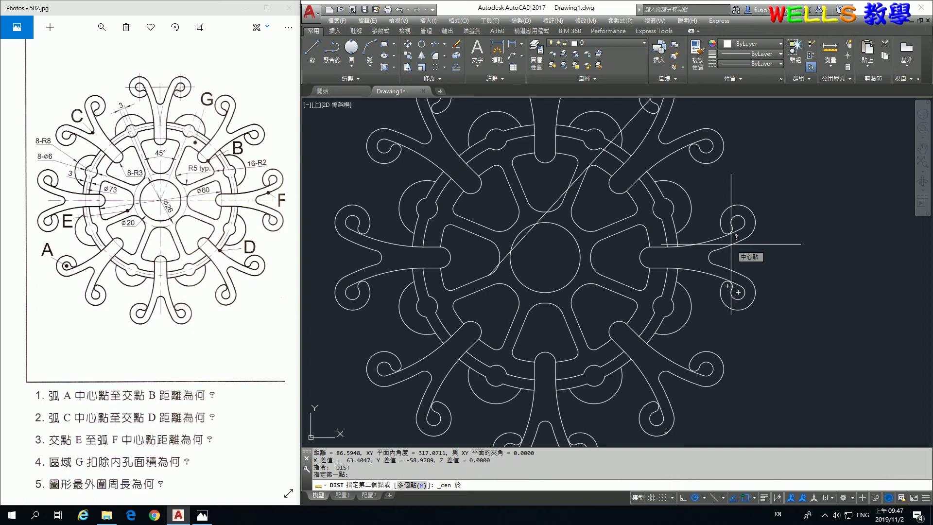
{"action": "left_click", "coordinate": [731, 244]}
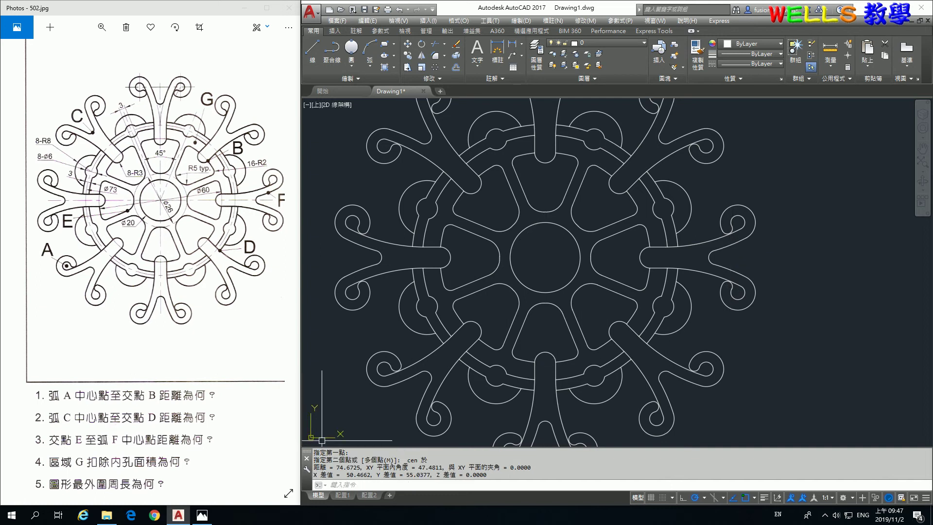
{"action": "left_click_drag", "start_coordinate": [252, 452], "coordinate": [221, 359]}
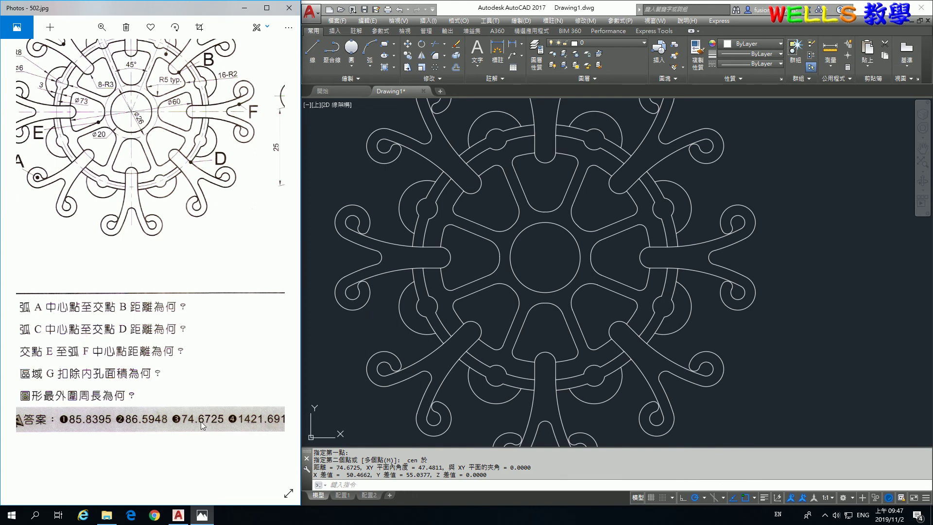
{"action": "left_click_drag", "start_coordinate": [167, 392], "coordinate": [150, 399]}
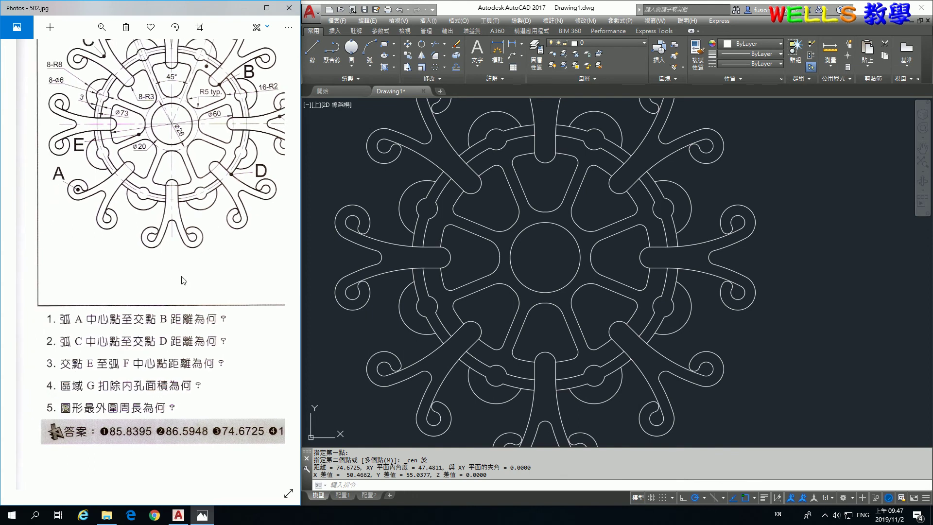
{"action": "scroll", "coordinate": [183, 280], "scroll_direction": "up", "scroll_amount": 4}
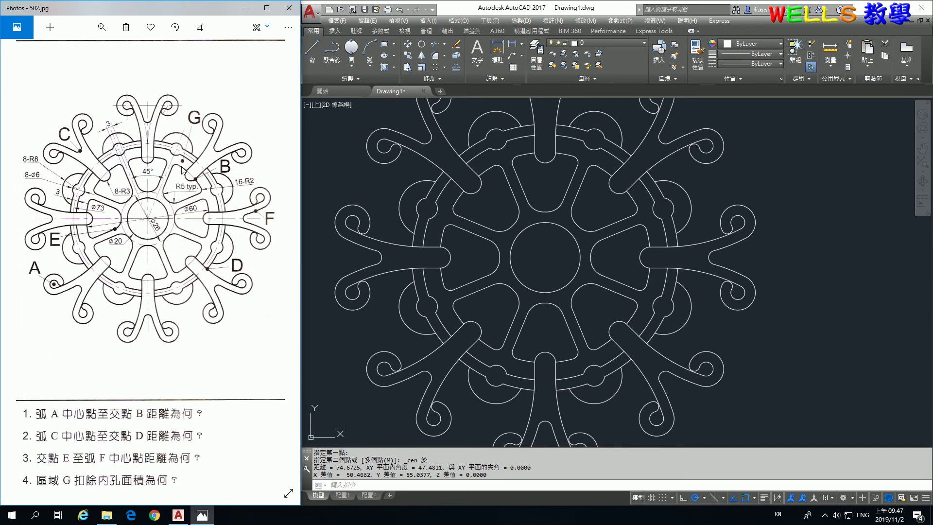
{"action": "left_click", "coordinate": [758, 259]}
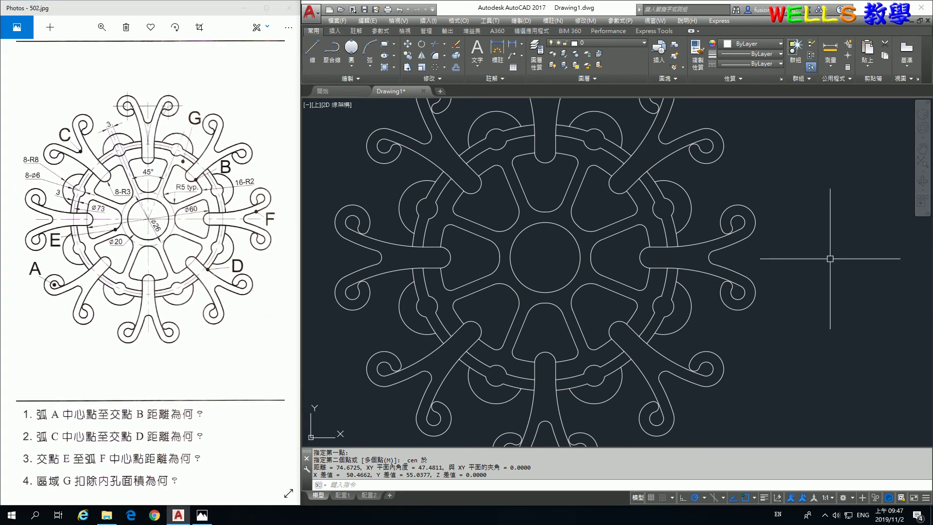
Hatch region G around its inner holes
{"action": "key", "text": "Escape"}
{"action": "type", "text": "h"}
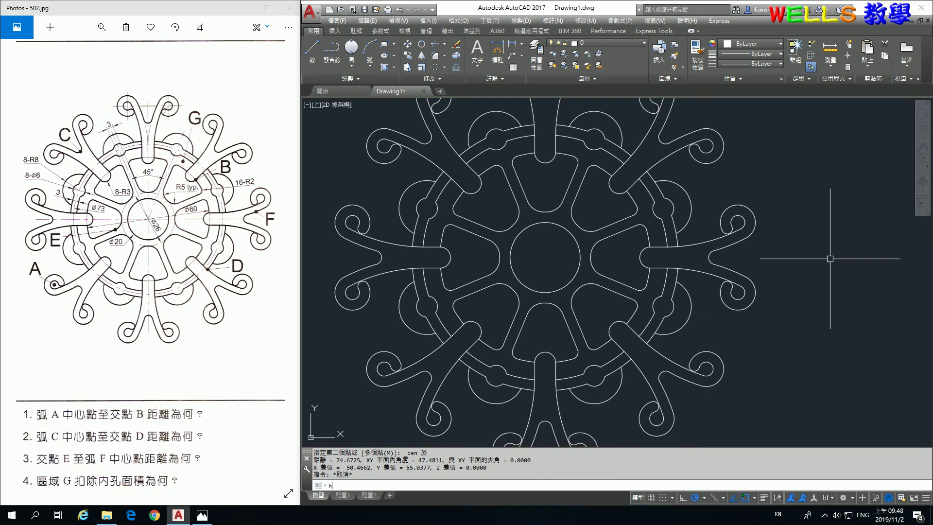
{"action": "key", "text": "Return"}
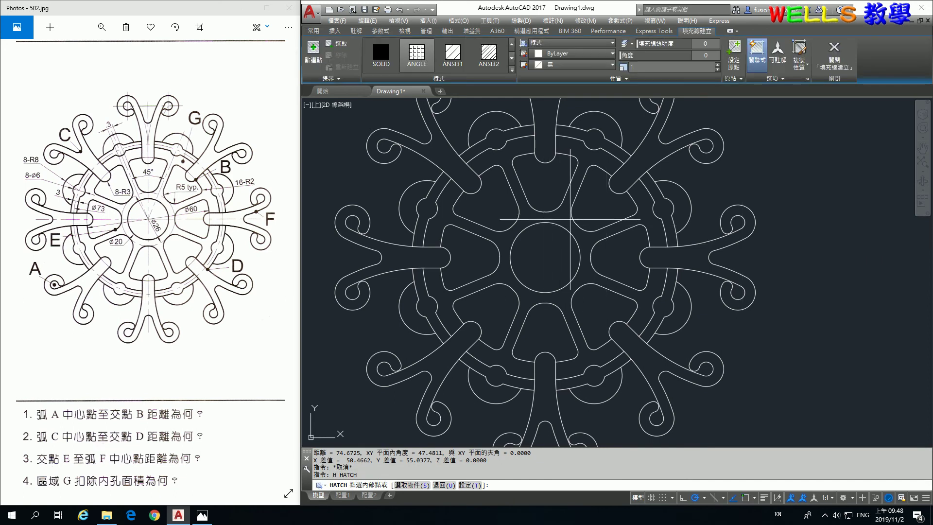
{"action": "left_click", "coordinate": [567, 219]}
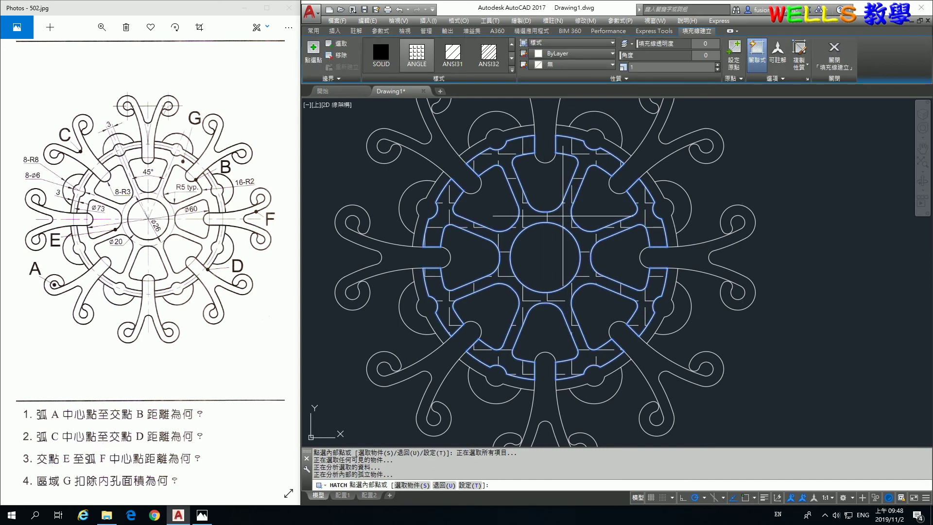
{"action": "key", "text": "Return"}
Measure the hatch's area with AA Object, giving 1421.6915
{"action": "type", "text": "aa"}
{"action": "key", "text": "Return"}
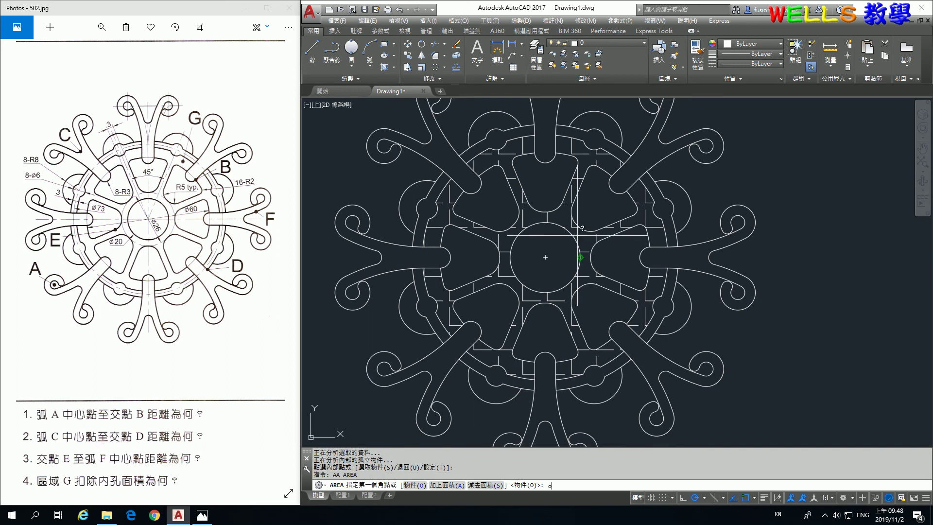
{"action": "key", "text": "Return"}
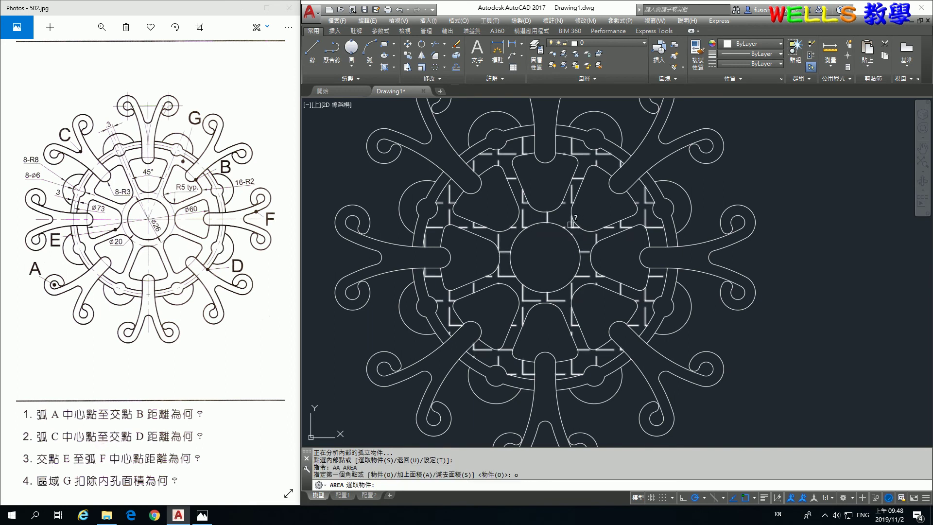
{"action": "left_click", "coordinate": [571, 224]}
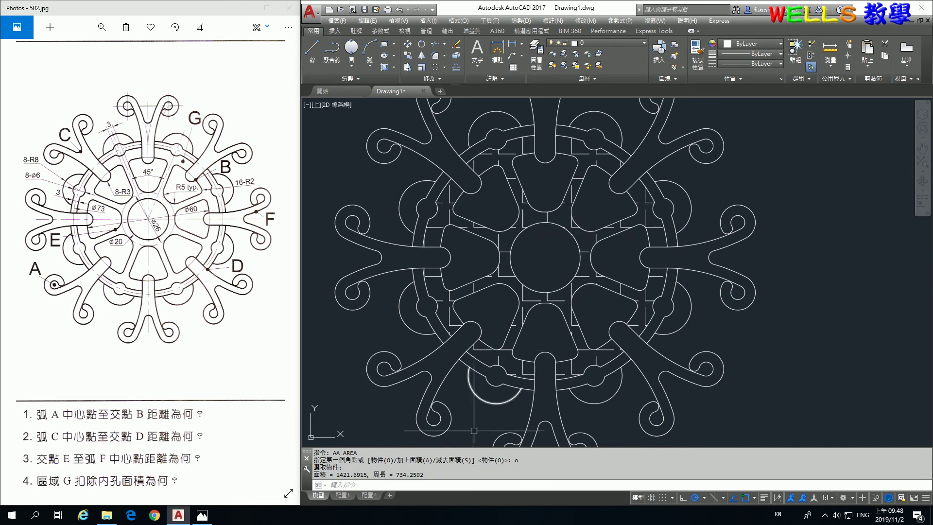
{"action": "mouse_move", "coordinate": [261, 455]}
{"action": "left_mouse_down"}
{"action": "mouse_move", "coordinate": [188, 292]}
{"action": "mouse_move", "coordinate": [192, 345]}
{"action": "left_mouse_up"}
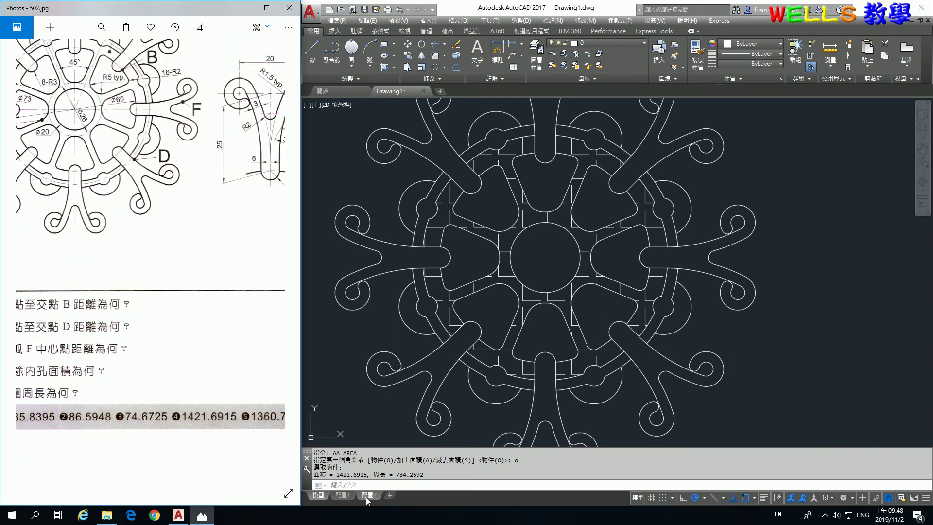
{"action": "left_click_drag", "start_coordinate": [172, 356], "coordinate": [186, 359]}
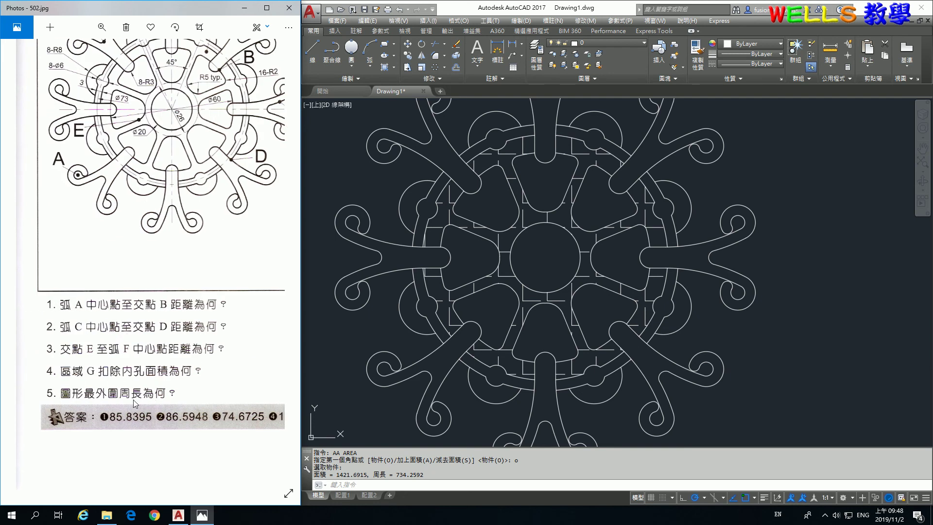
Draw a rectangle around the snowflake and create a boundary in the gap between them
{"action": "scroll", "coordinate": [762, 306], "scroll_direction": "down", "scroll_amount": 5}
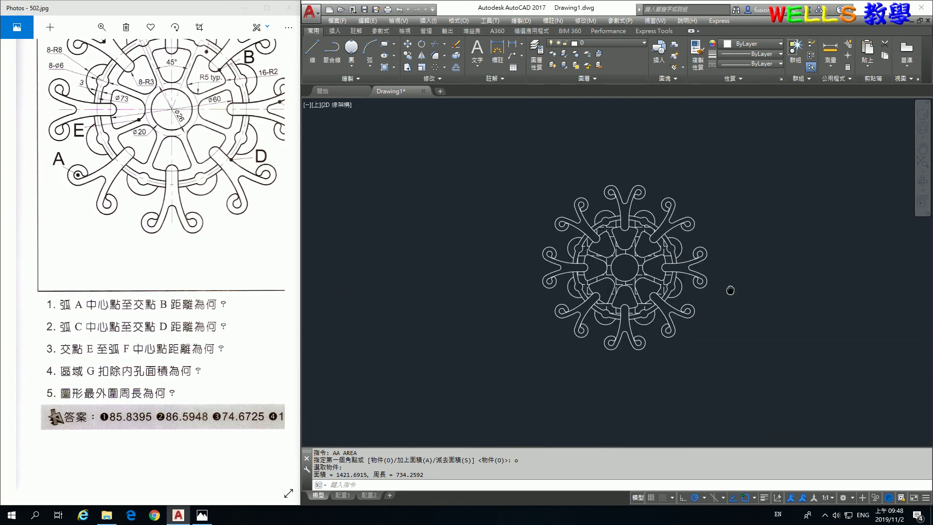
{"action": "left_click", "coordinate": [384, 44]}
{"action": "left_click", "coordinate": [479, 155]}
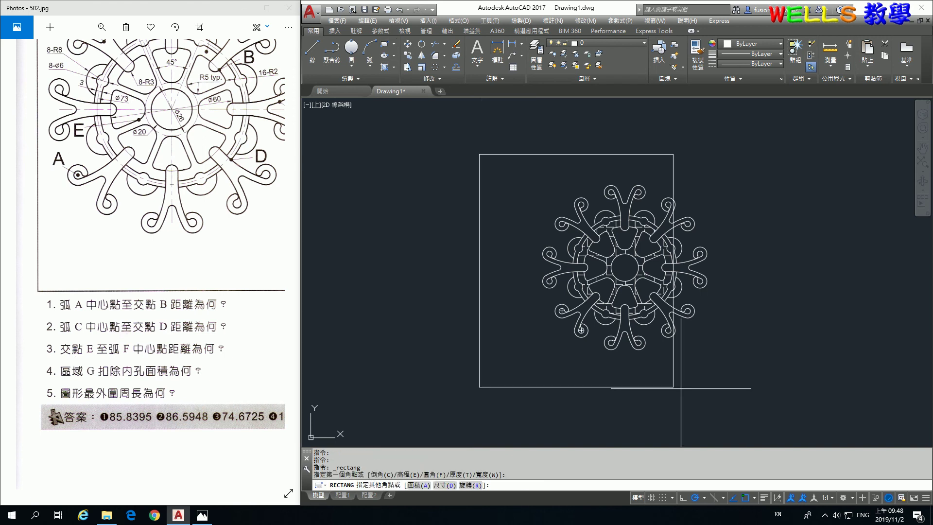
{"action": "left_click", "coordinate": [761, 383]}
{"action": "type", "text": "bo"}
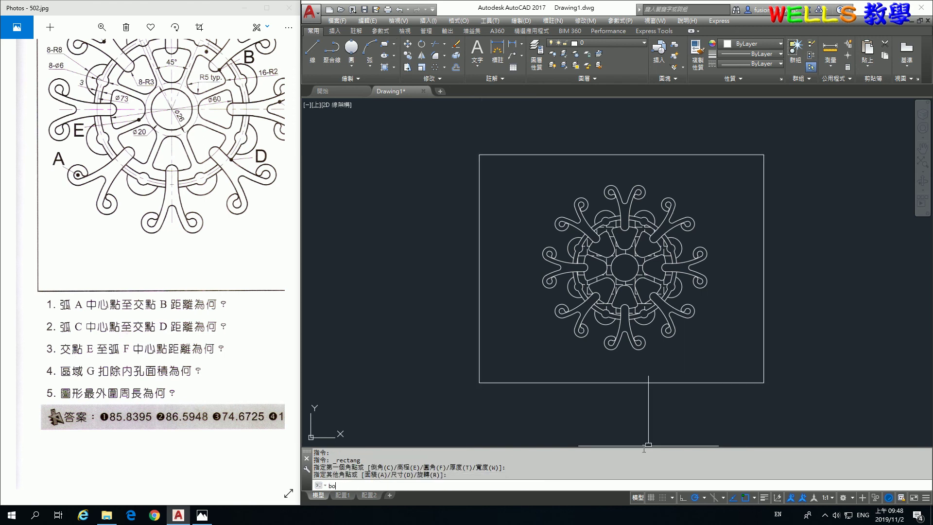
{"action": "key", "text": "Return"}
{"action": "left_click", "coordinate": [474, 226]}
{"action": "left_click", "coordinate": [725, 349]}
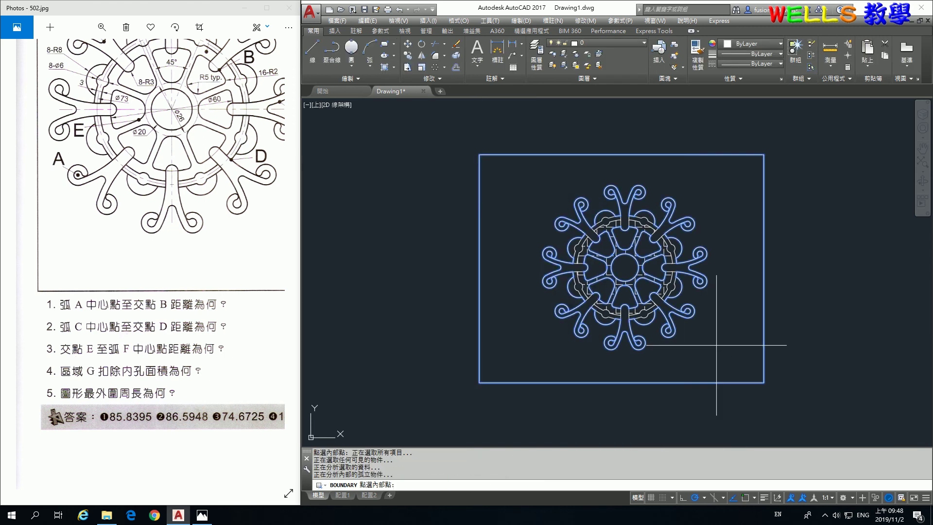
{"action": "key", "text": "Return"}
Measure the outer boundary's length with LEN, giving 1360.7194
{"action": "type", "text": "l"}
{"action": "key", "text": "Return"}
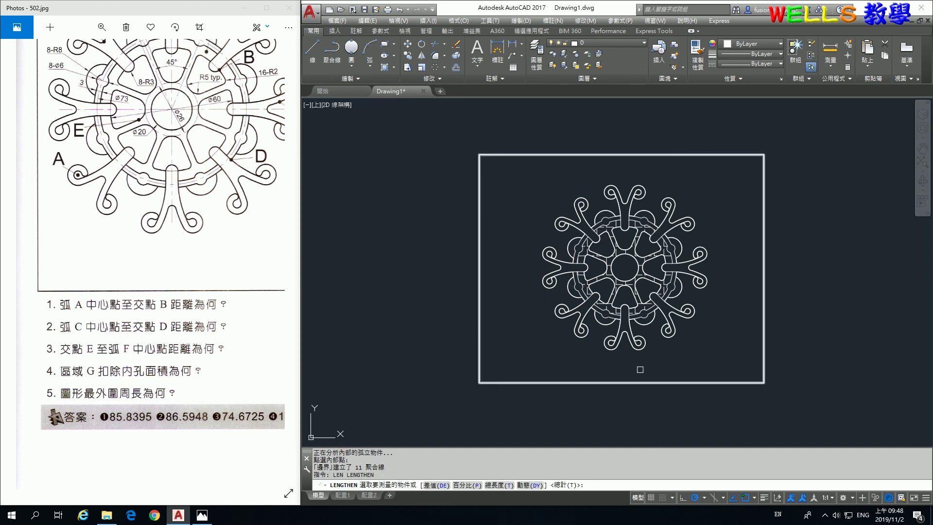
{"action": "left_click", "coordinate": [637, 346]}
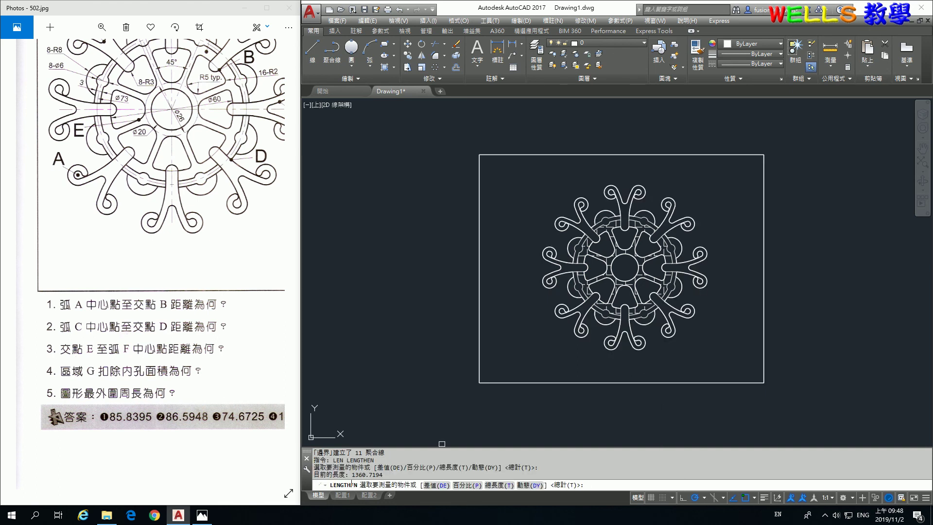
{"action": "scroll", "coordinate": [243, 458], "scroll_direction": "down", "scroll_amount": 2}
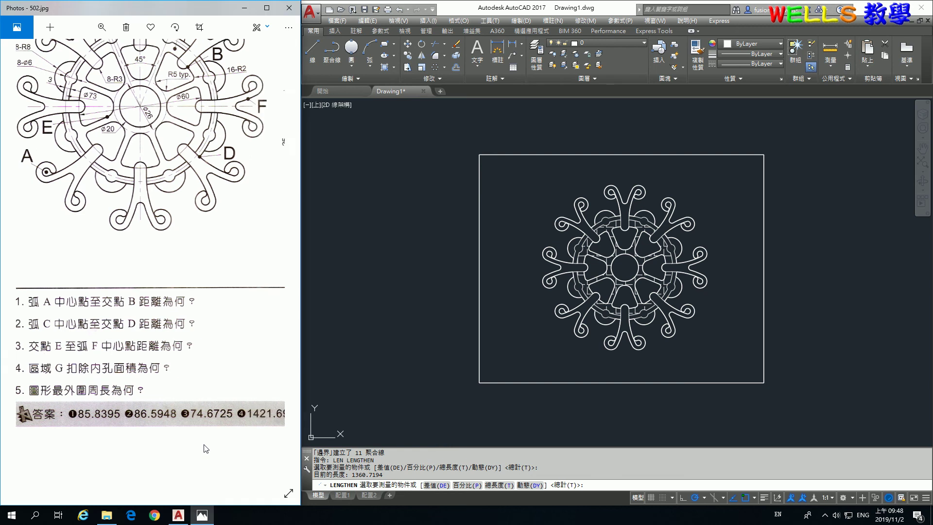
{"action": "scroll", "coordinate": [200, 443], "scroll_direction": "up", "scroll_amount": 2}
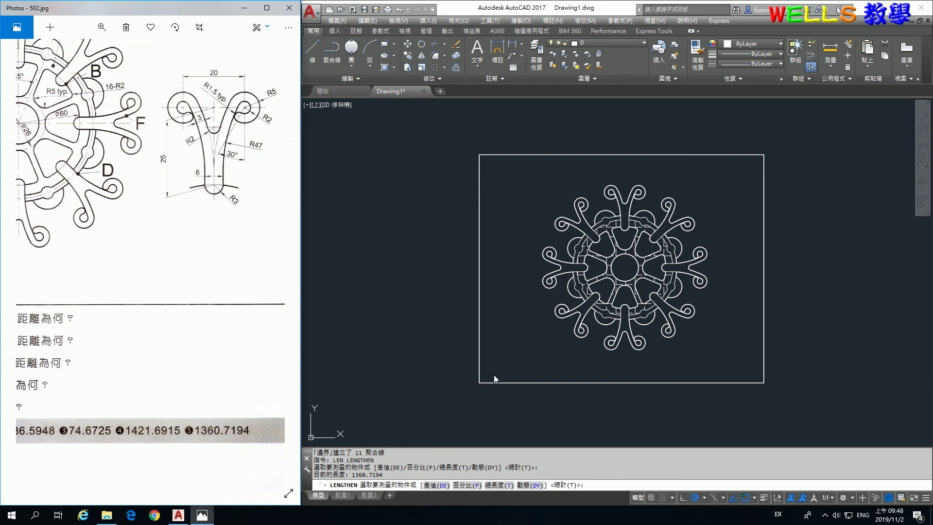
{"action": "left_click", "coordinate": [516, 354]}
Erase the helper bounding rectangle
{"action": "key", "text": "Escape"}
{"action": "left_click", "coordinate": [519, 354]}
{"action": "left_click", "coordinate": [449, 334]}
{"action": "key", "text": "Delete"}
{"action": "left_click_drag", "start_coordinate": [107, 252], "coordinate": [155, 284]}
Erase the dashed region G hatch from the snowflake
{"action": "scroll", "coordinate": [155, 284], "scroll_direction": "down", "scroll_amount": 3}
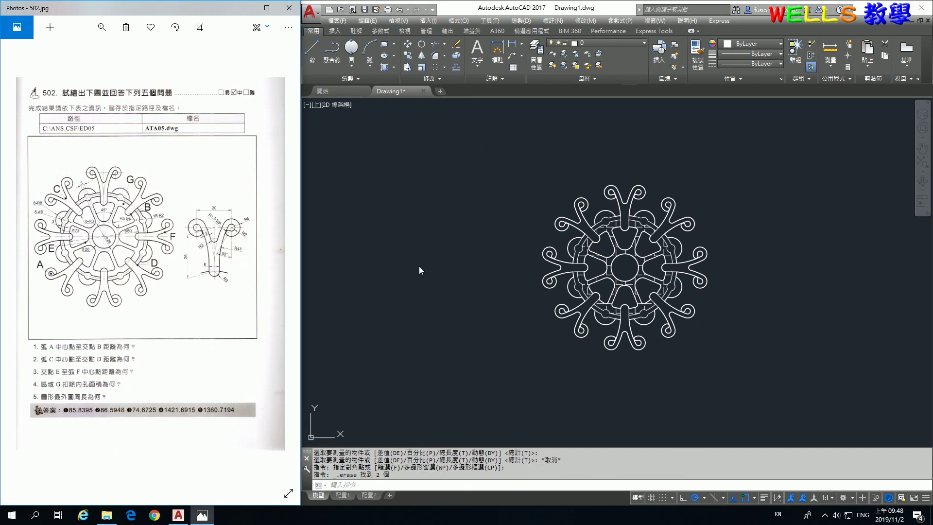
{"action": "left_click", "coordinate": [418, 266]}
{"action": "scroll", "coordinate": [610, 194], "scroll_direction": "up", "scroll_amount": 2}
{"action": "scroll", "coordinate": [610, 185], "scroll_direction": "up", "scroll_amount": 2}
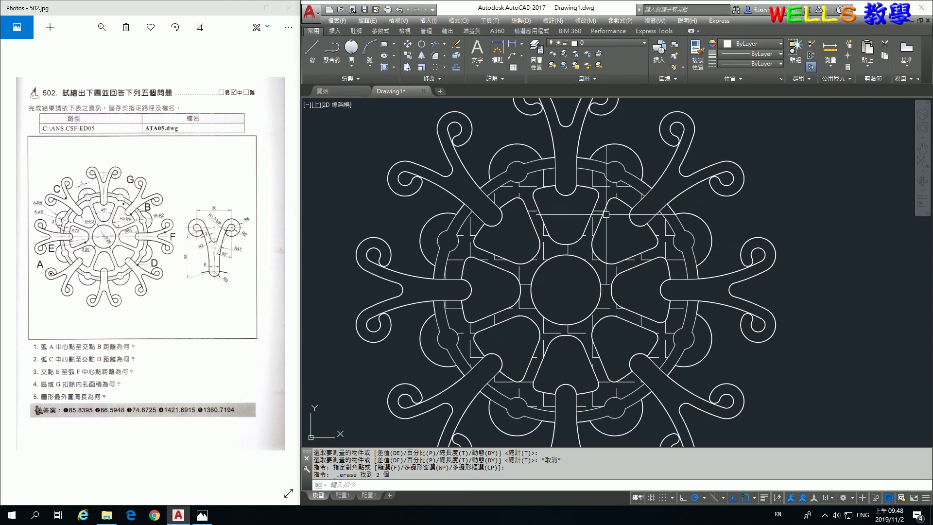
{"action": "left_click", "coordinate": [609, 184]}
{"action": "key", "text": "Delete"}
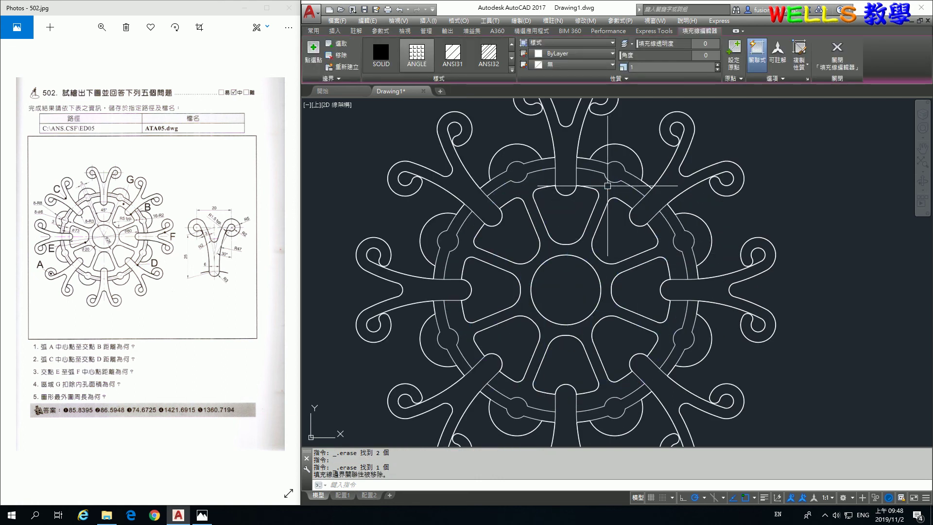
{"action": "scroll", "coordinate": [607, 185], "scroll_direction": "down", "scroll_amount": 3}
{"action": "scroll", "coordinate": [612, 189], "scroll_direction": "up", "scroll_amount": 1}
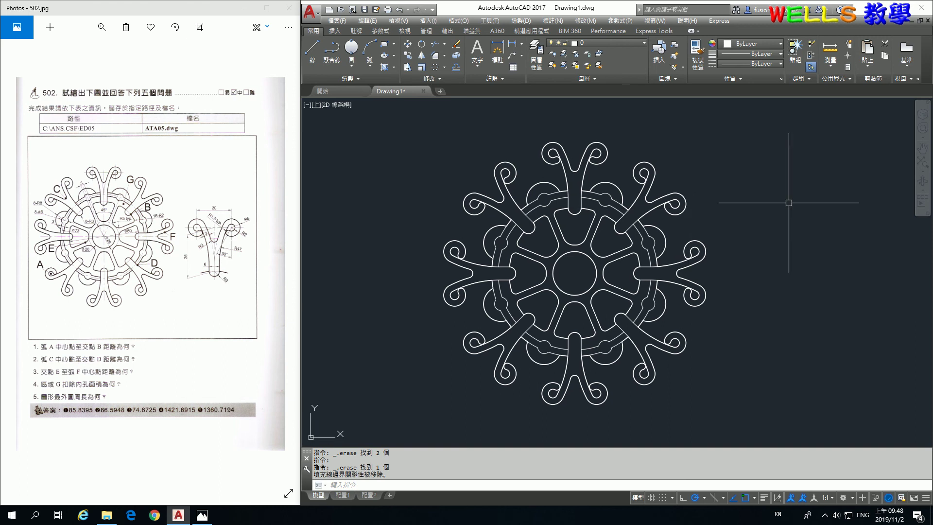